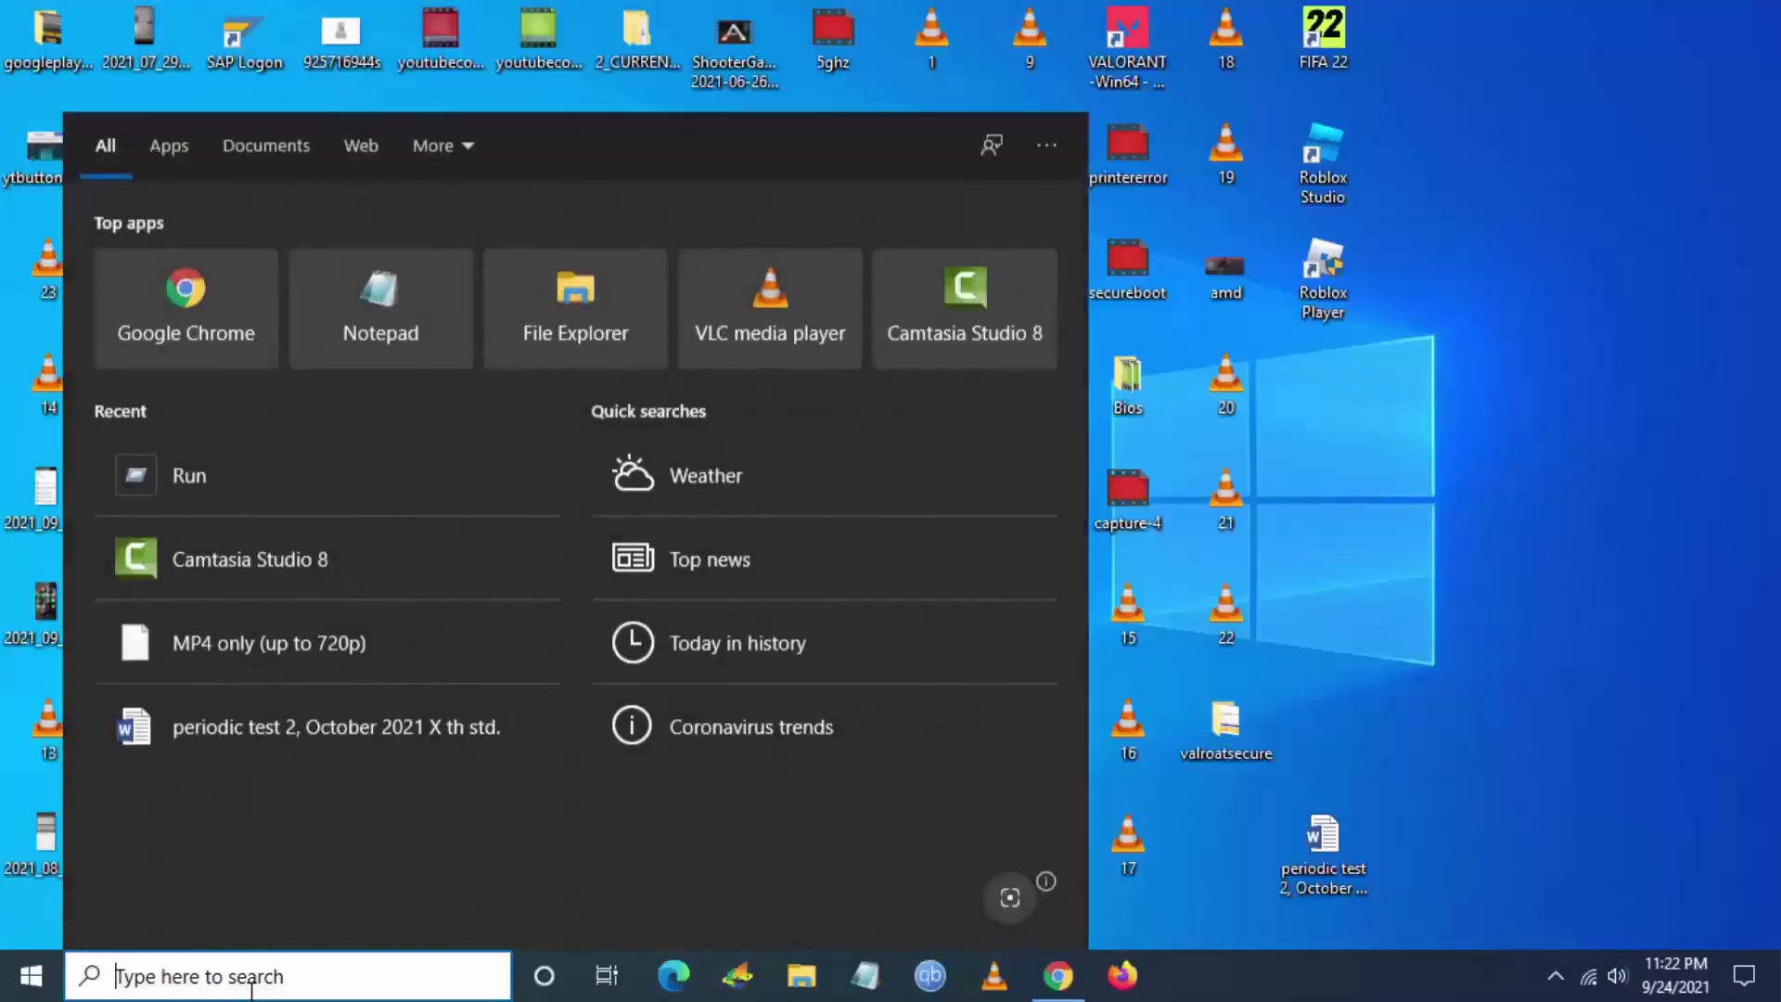
Launch Run from taskbar search and enter %LocalAppData% as the location to open.
{"action": "type", "text": "ru"}
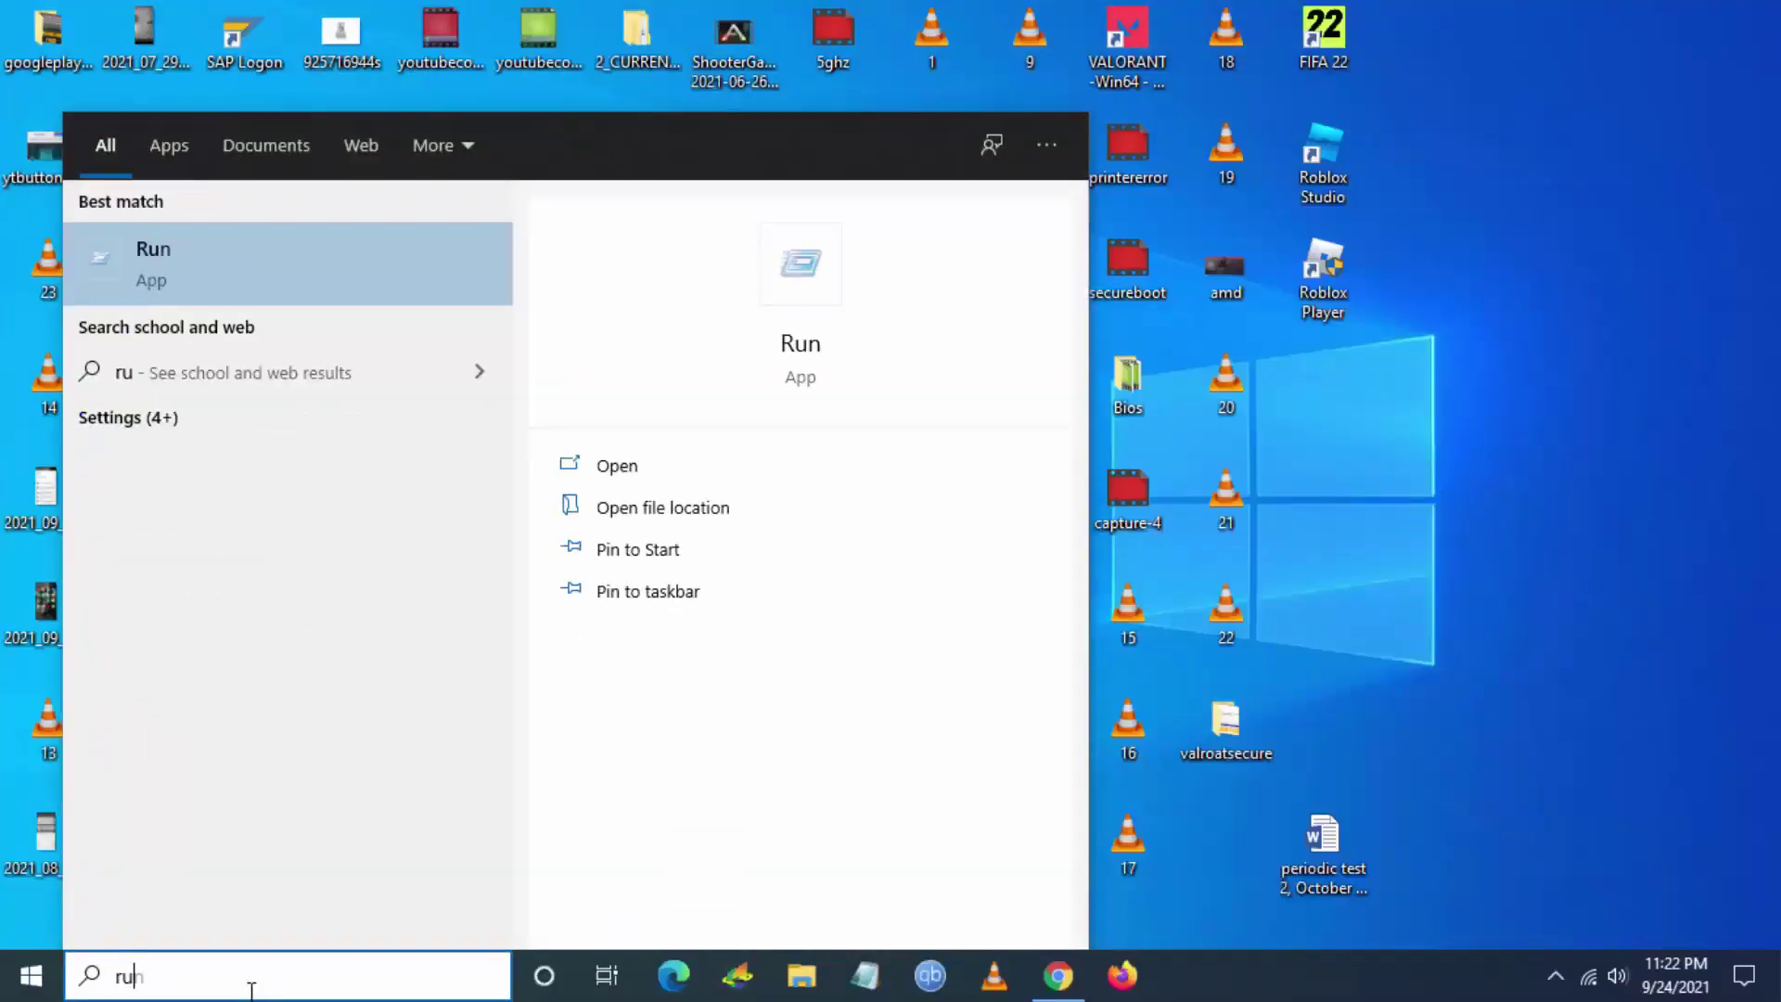
{"action": "type", "text": "n"}
{"action": "key", "text": "Right"}
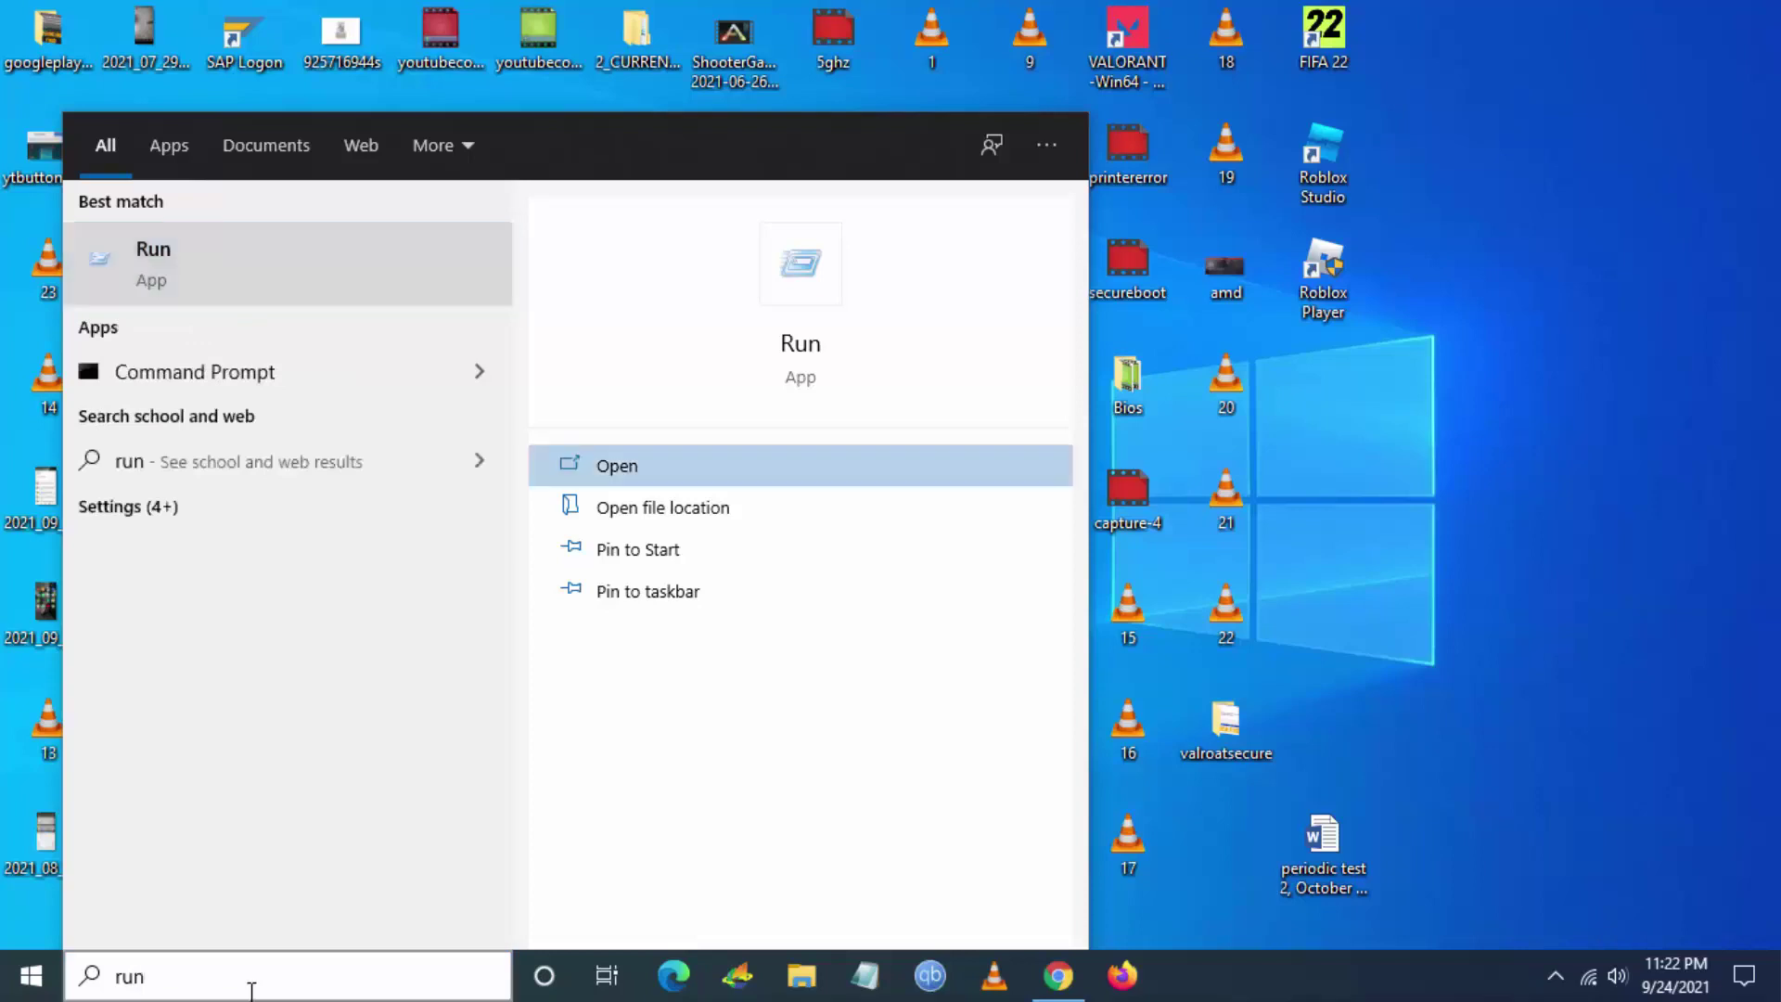
{"action": "key", "text": "Return"}
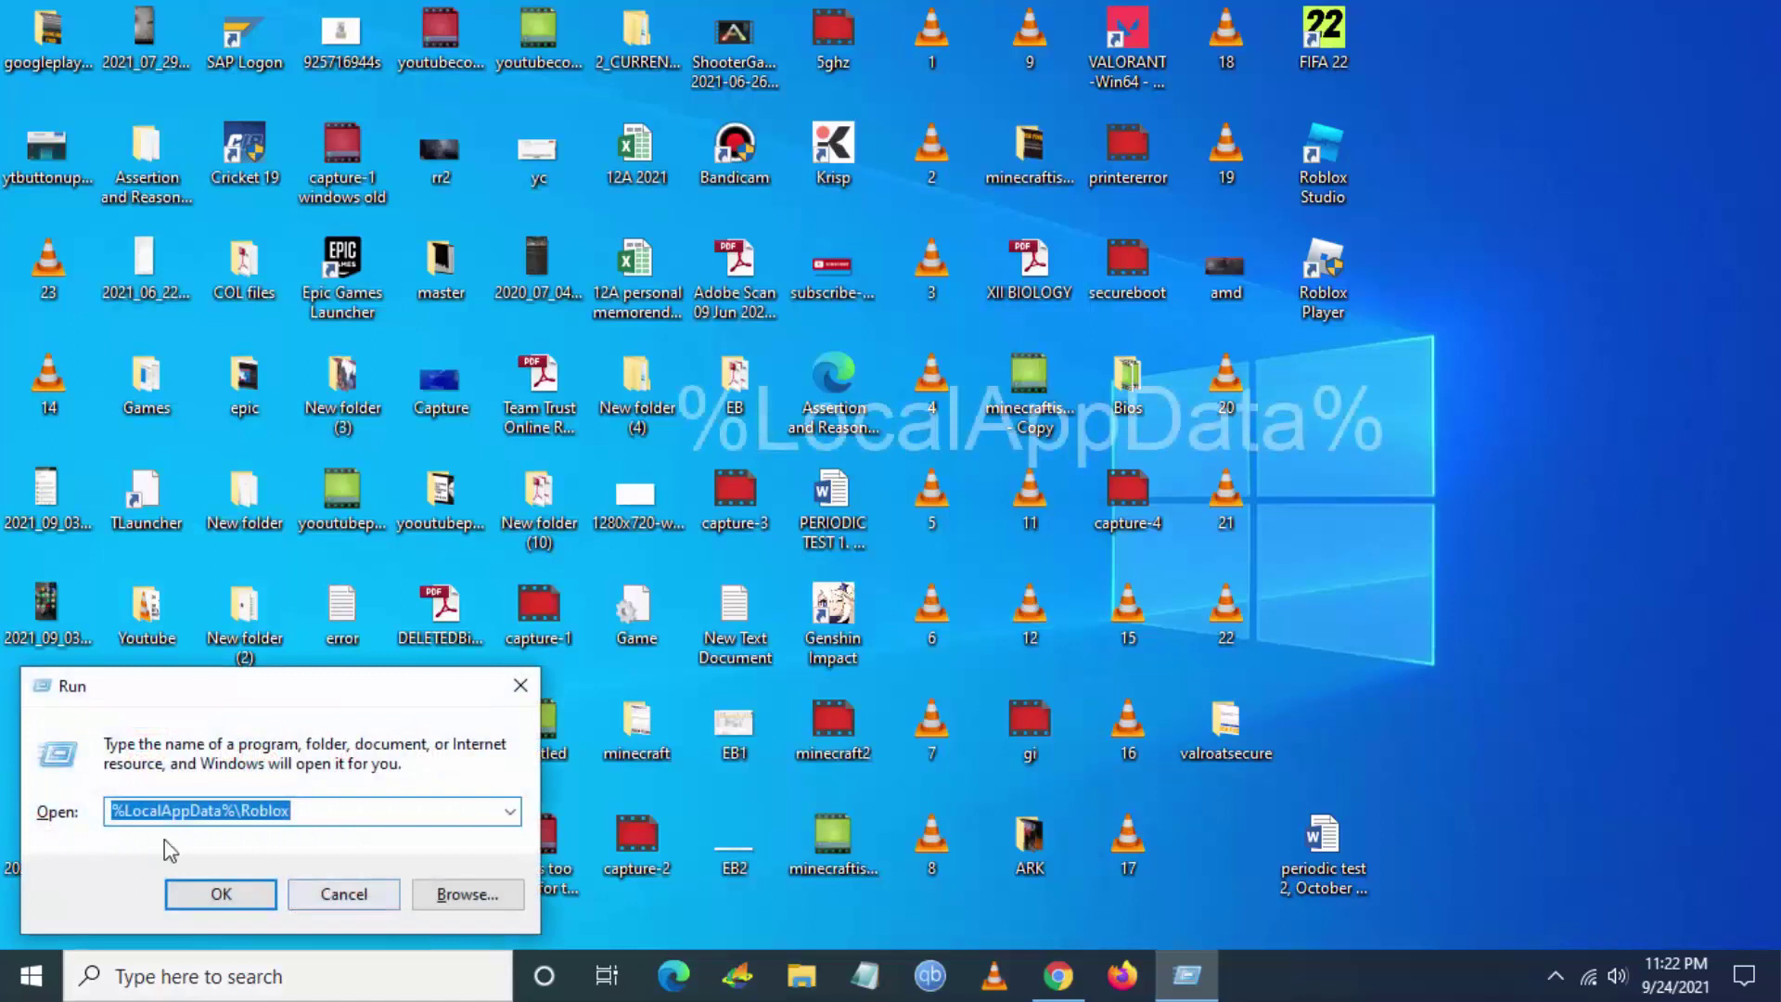
{"action": "type", "text": "%LocalAppData%"}
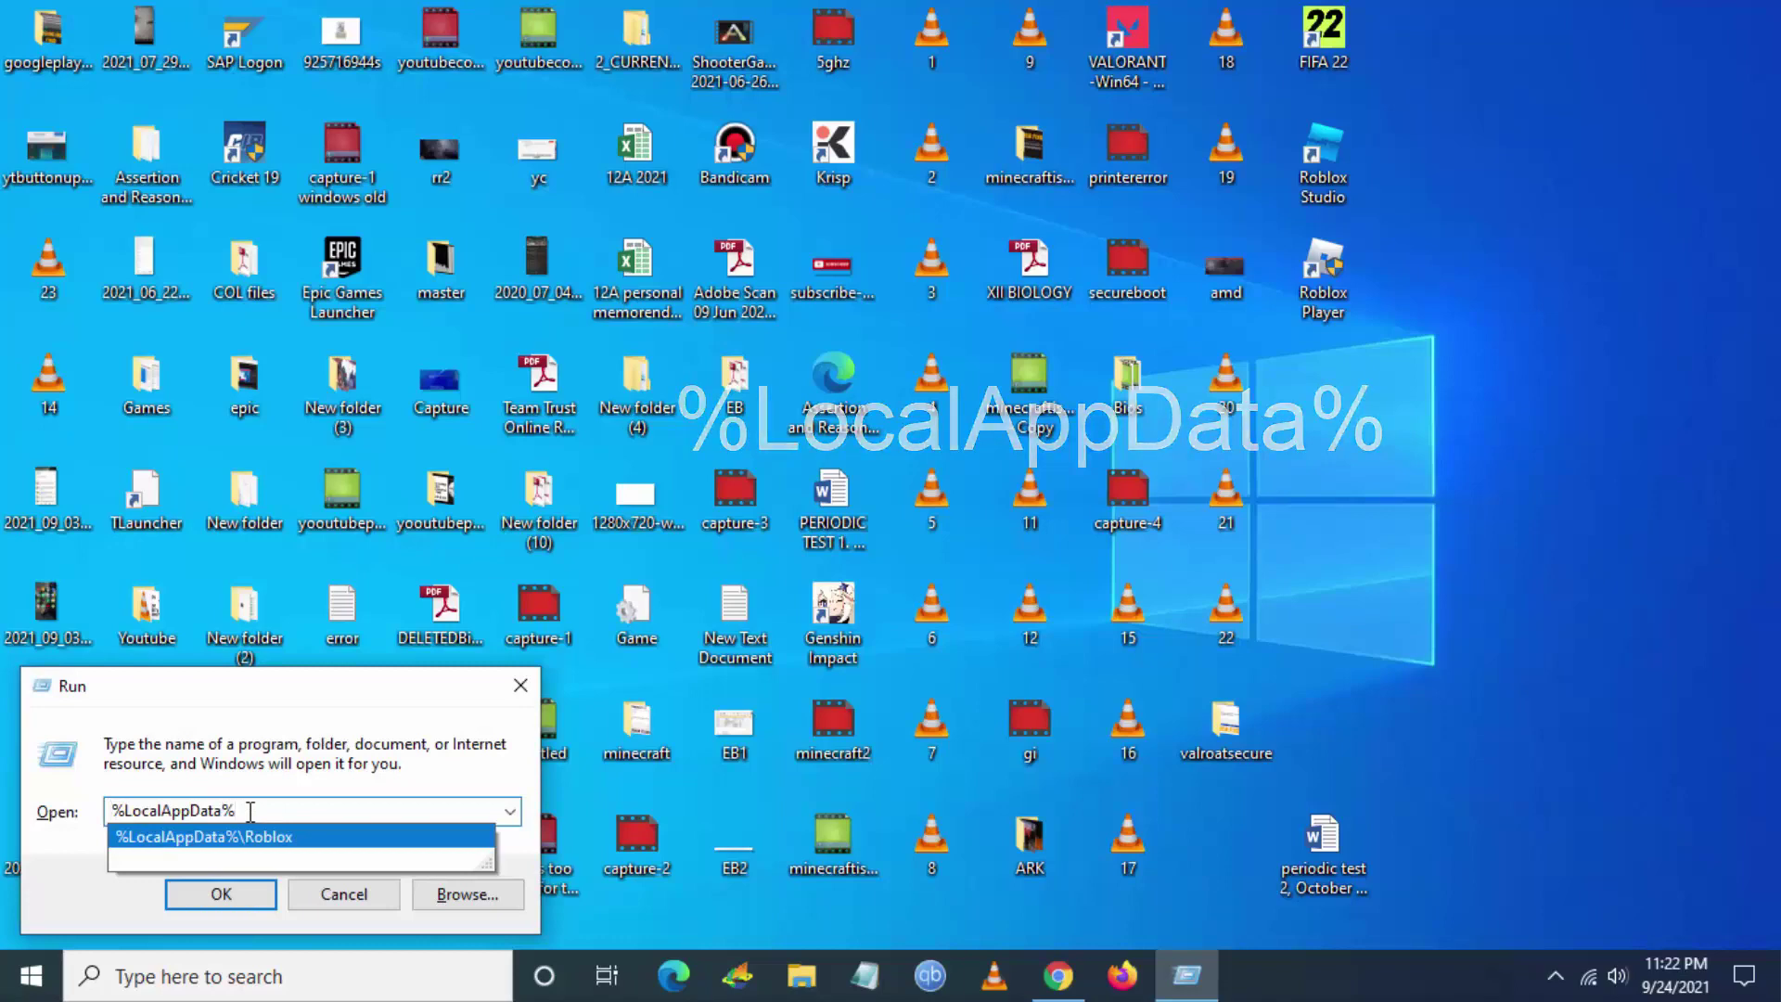
Open the local app data folder and go into its Roblox folder.
{"action": "key", "text": "Return"}
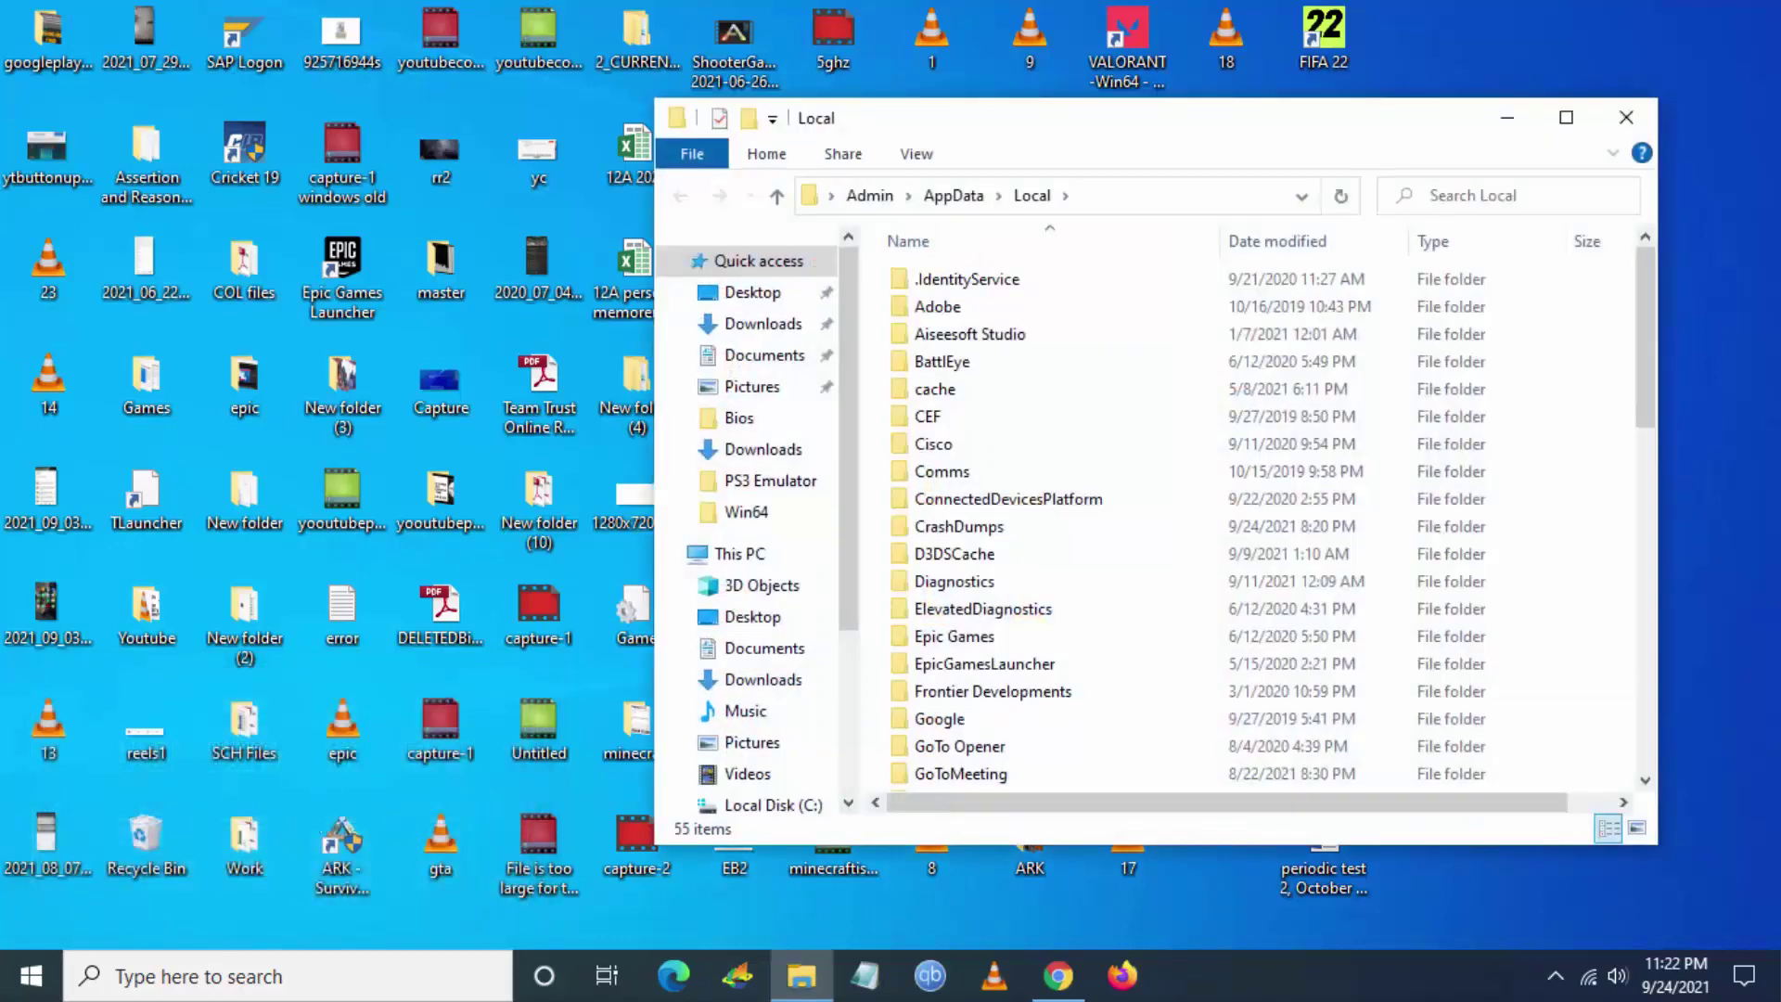
{"action": "left_click", "coordinate": [977, 551]}
{"action": "key", "text": "r"}
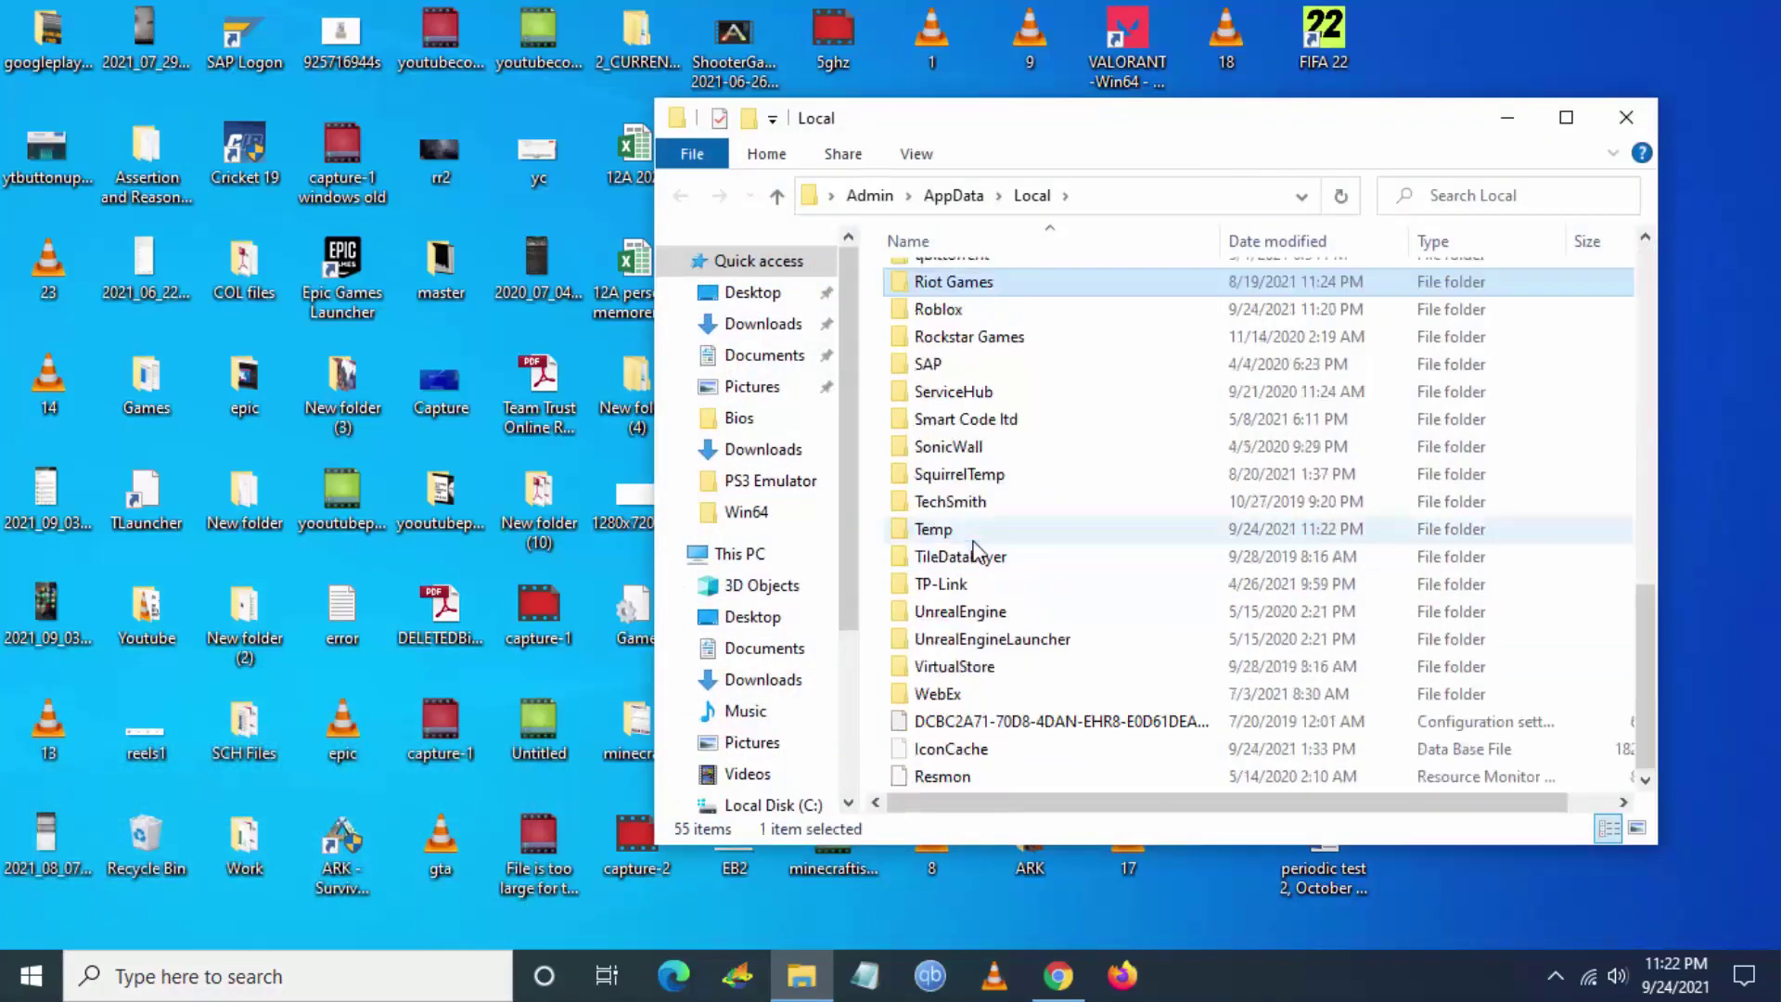
{"action": "key", "text": "o"}
{"action": "key", "text": "Return"}
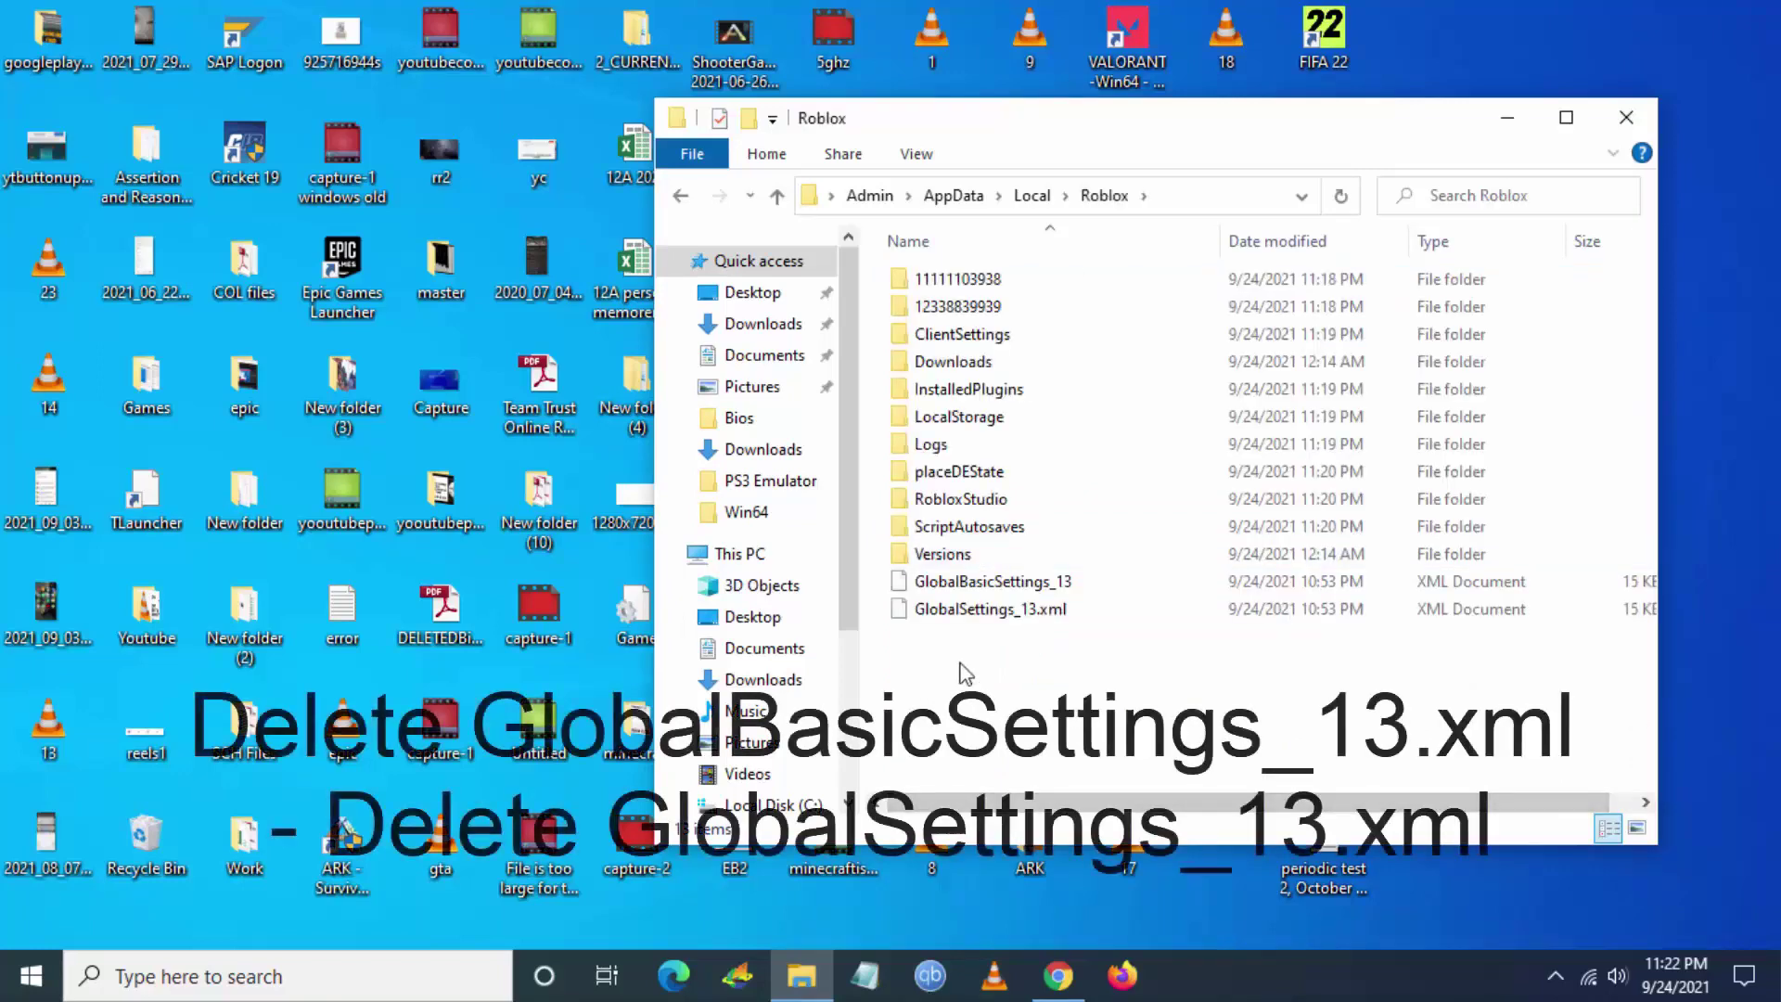
Delete GlobalBasicSettings_13 and GlobalSettings_13.xml from the Roblox folder.
{"action": "left_click_drag", "start_coordinate": [1076, 571], "coordinate": [880, 635]}
{"action": "left_click", "coordinate": [1076, 649]}
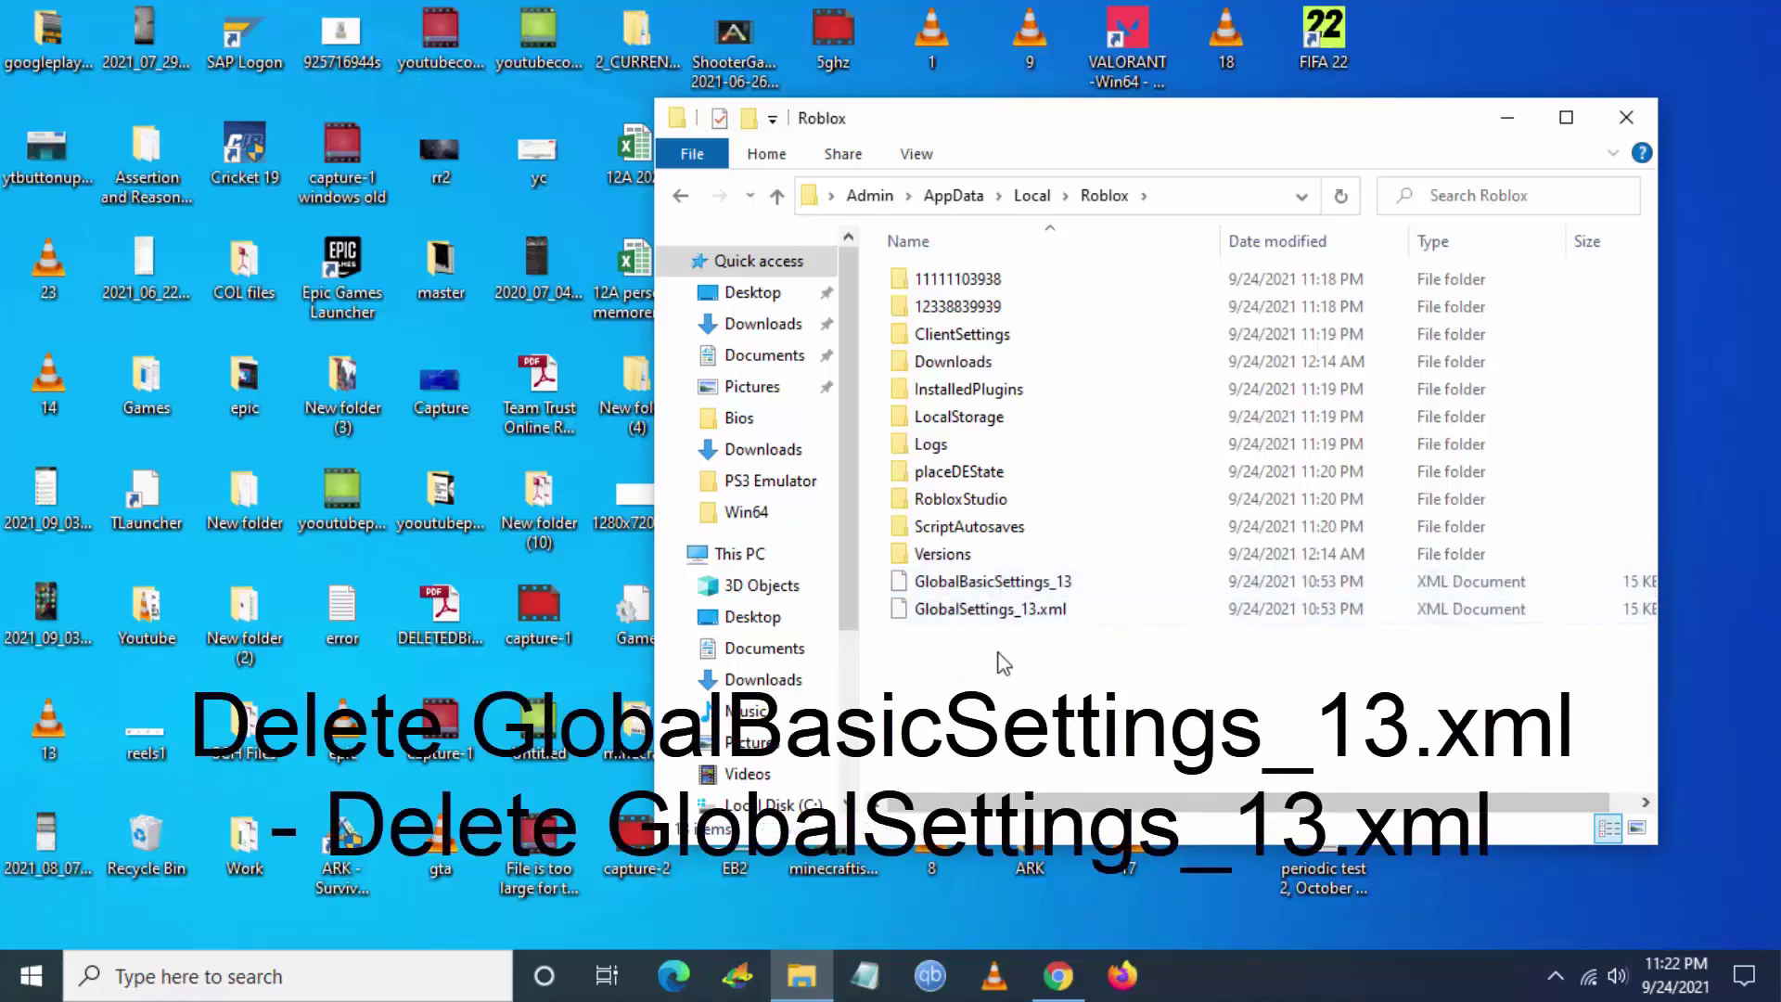
{"action": "left_click_drag", "start_coordinate": [997, 666], "coordinate": [1017, 575]}
{"action": "right_click", "coordinate": [1058, 614]}
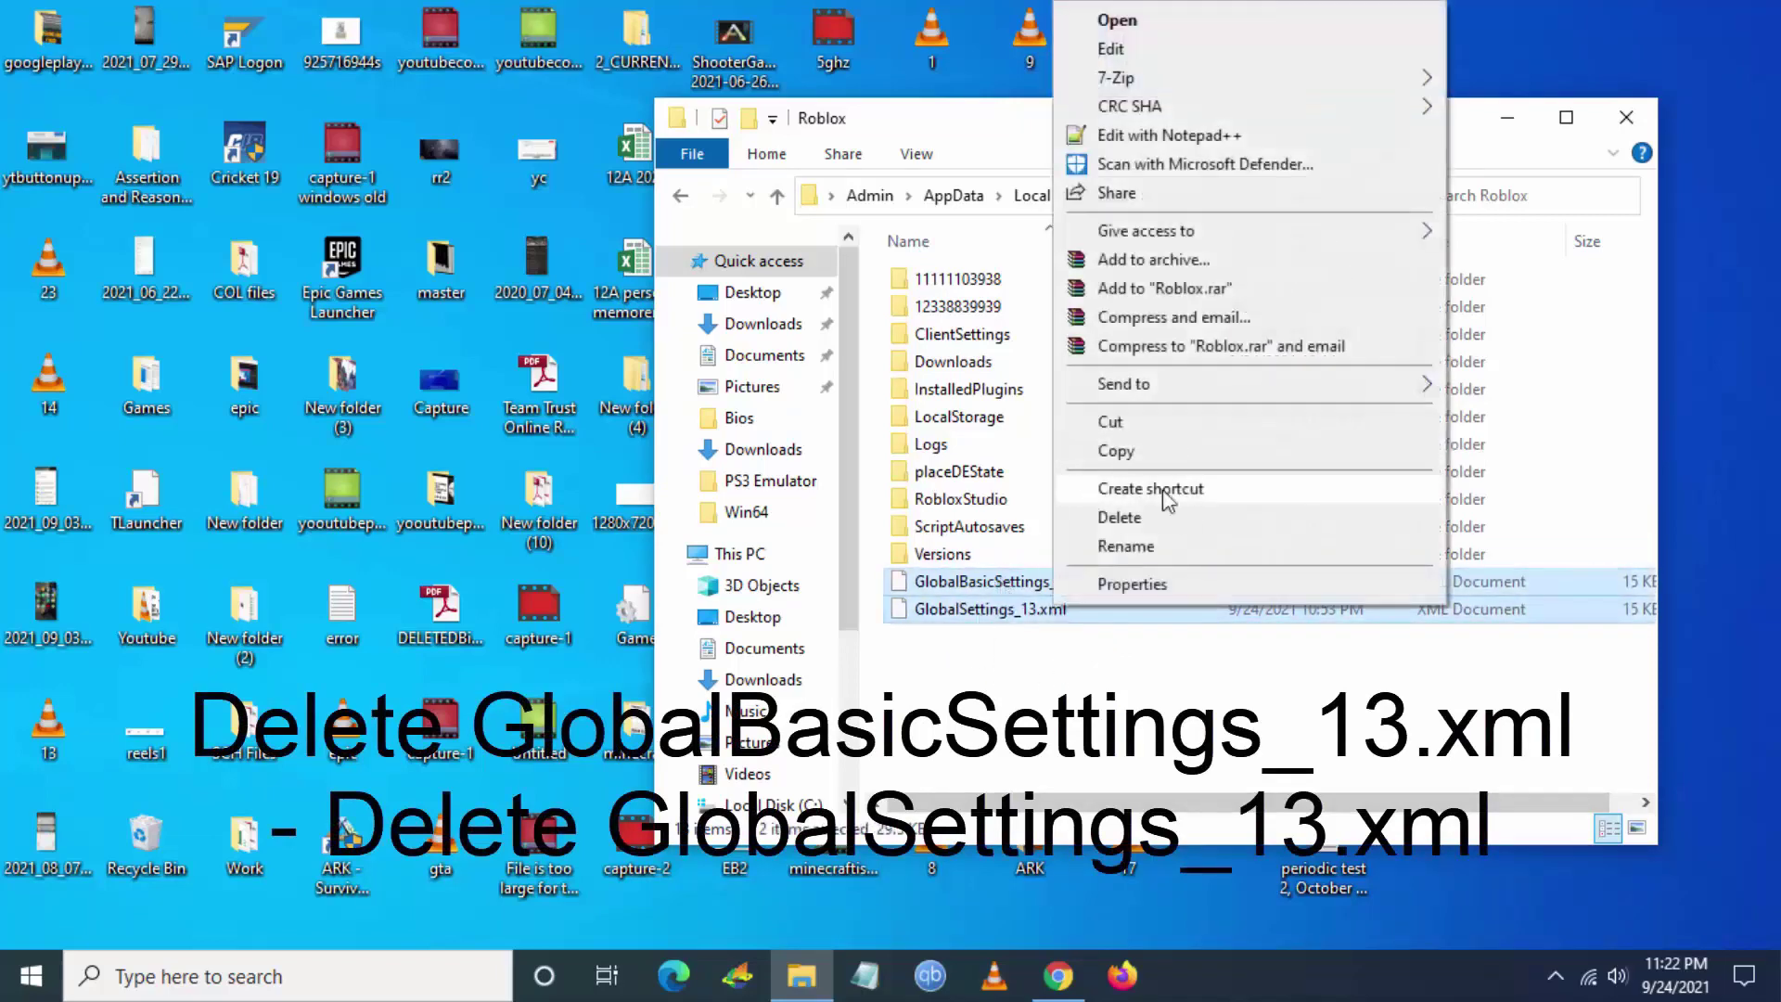
{"action": "left_click", "coordinate": [1150, 523]}
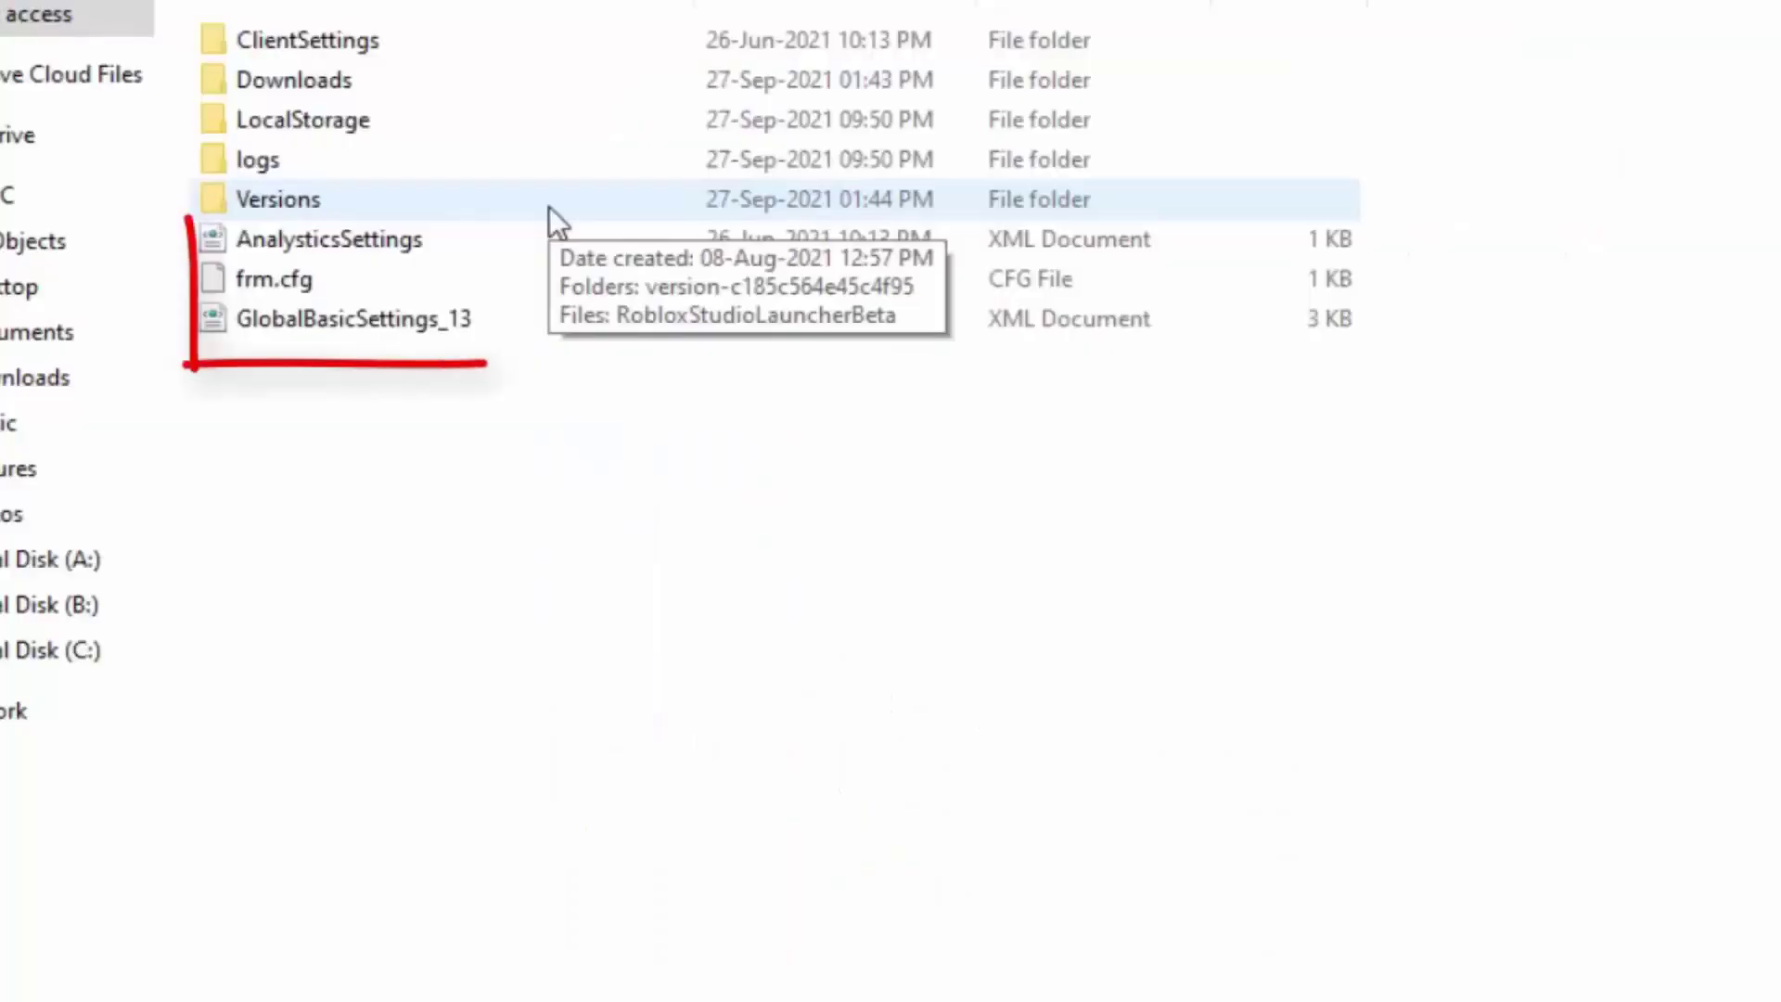
Permanently delete AnalyticsSettings, frm.cfg and GlobalBasicSettings_13.
{"action": "left_click", "coordinate": [743, 247], "text": "shift"}
{"action": "key", "text": "shift+Down"}
{"action": "key", "text": "shift+Delete"}
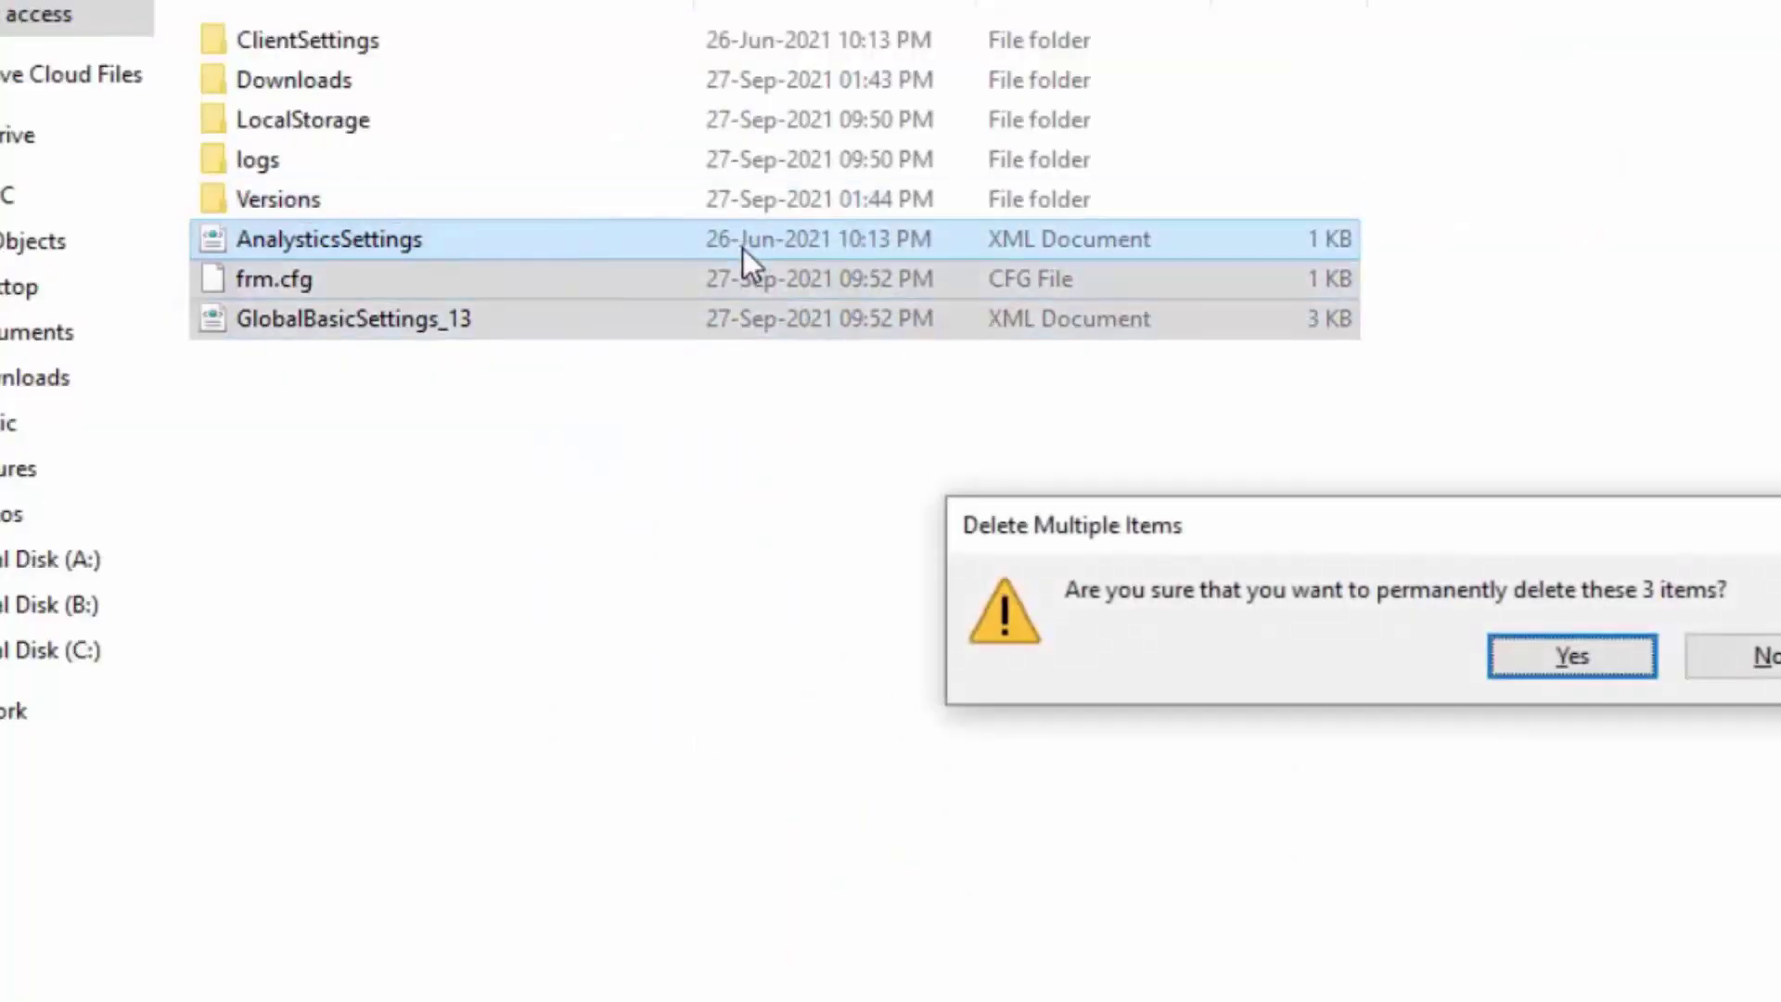
{"action": "key", "text": "Return"}
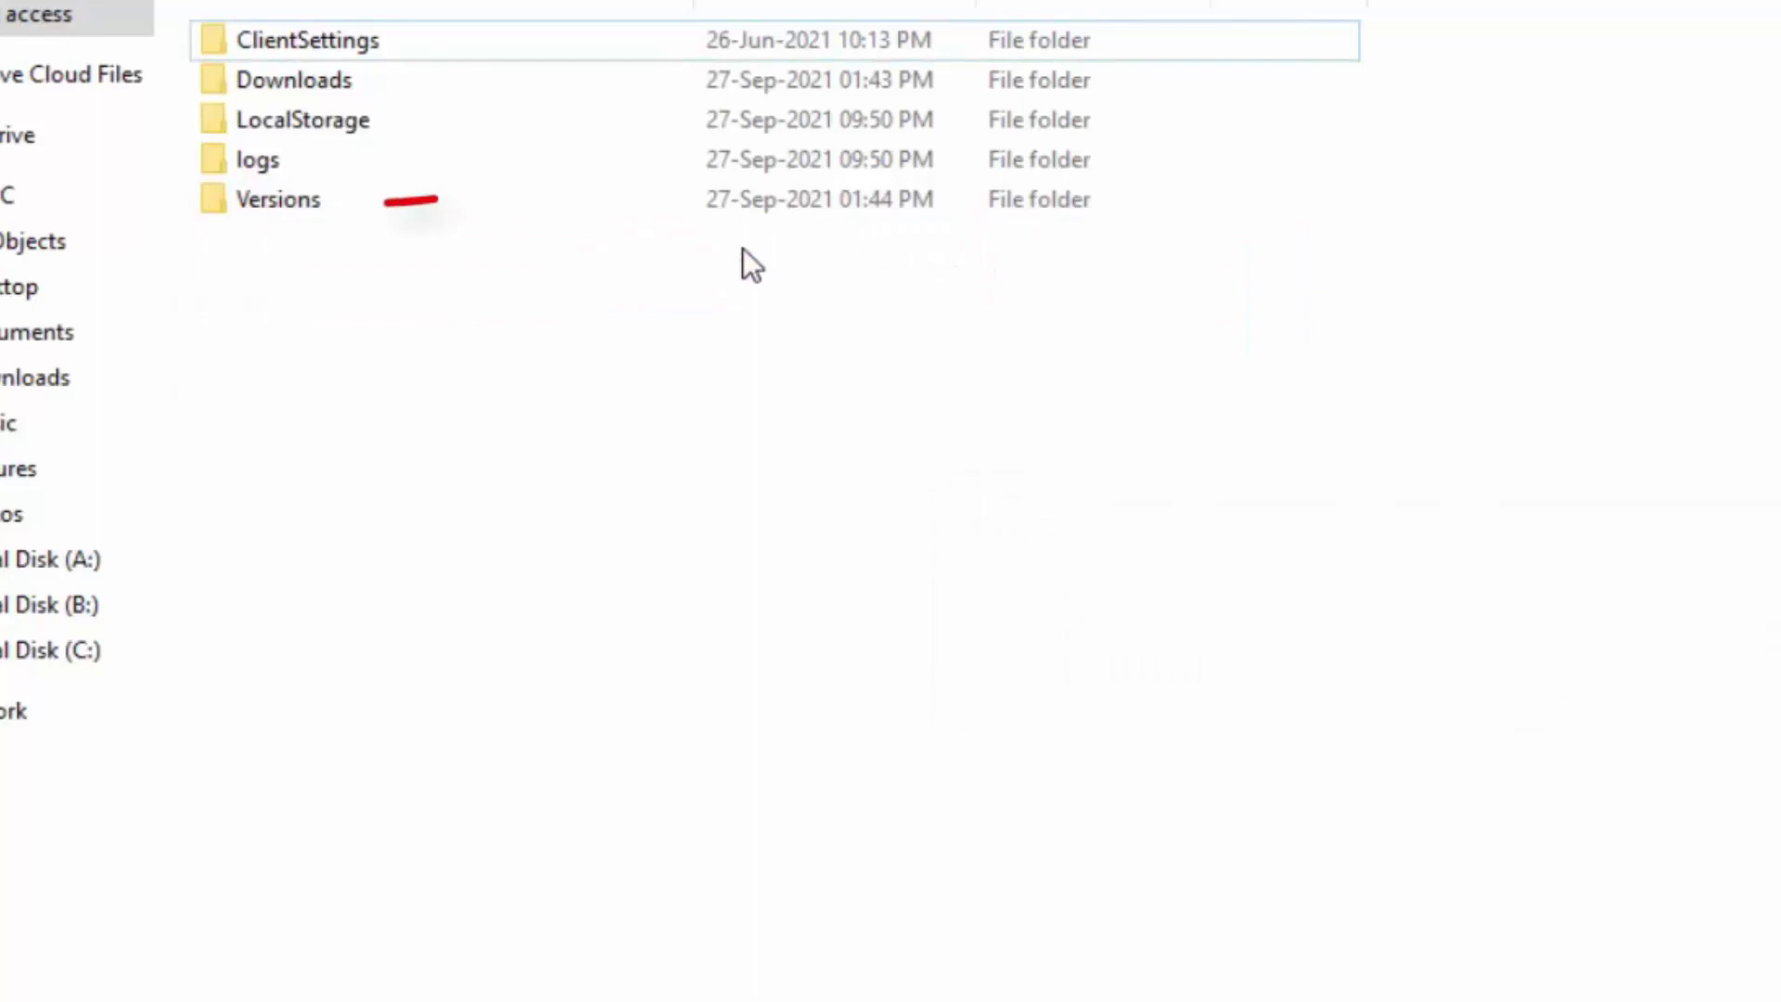
Permanently delete AppSettings from Versions\version-cfe126dbfeb2426b, then show the Start menu power options.
{"action": "double_click", "coordinate": [624, 212]}
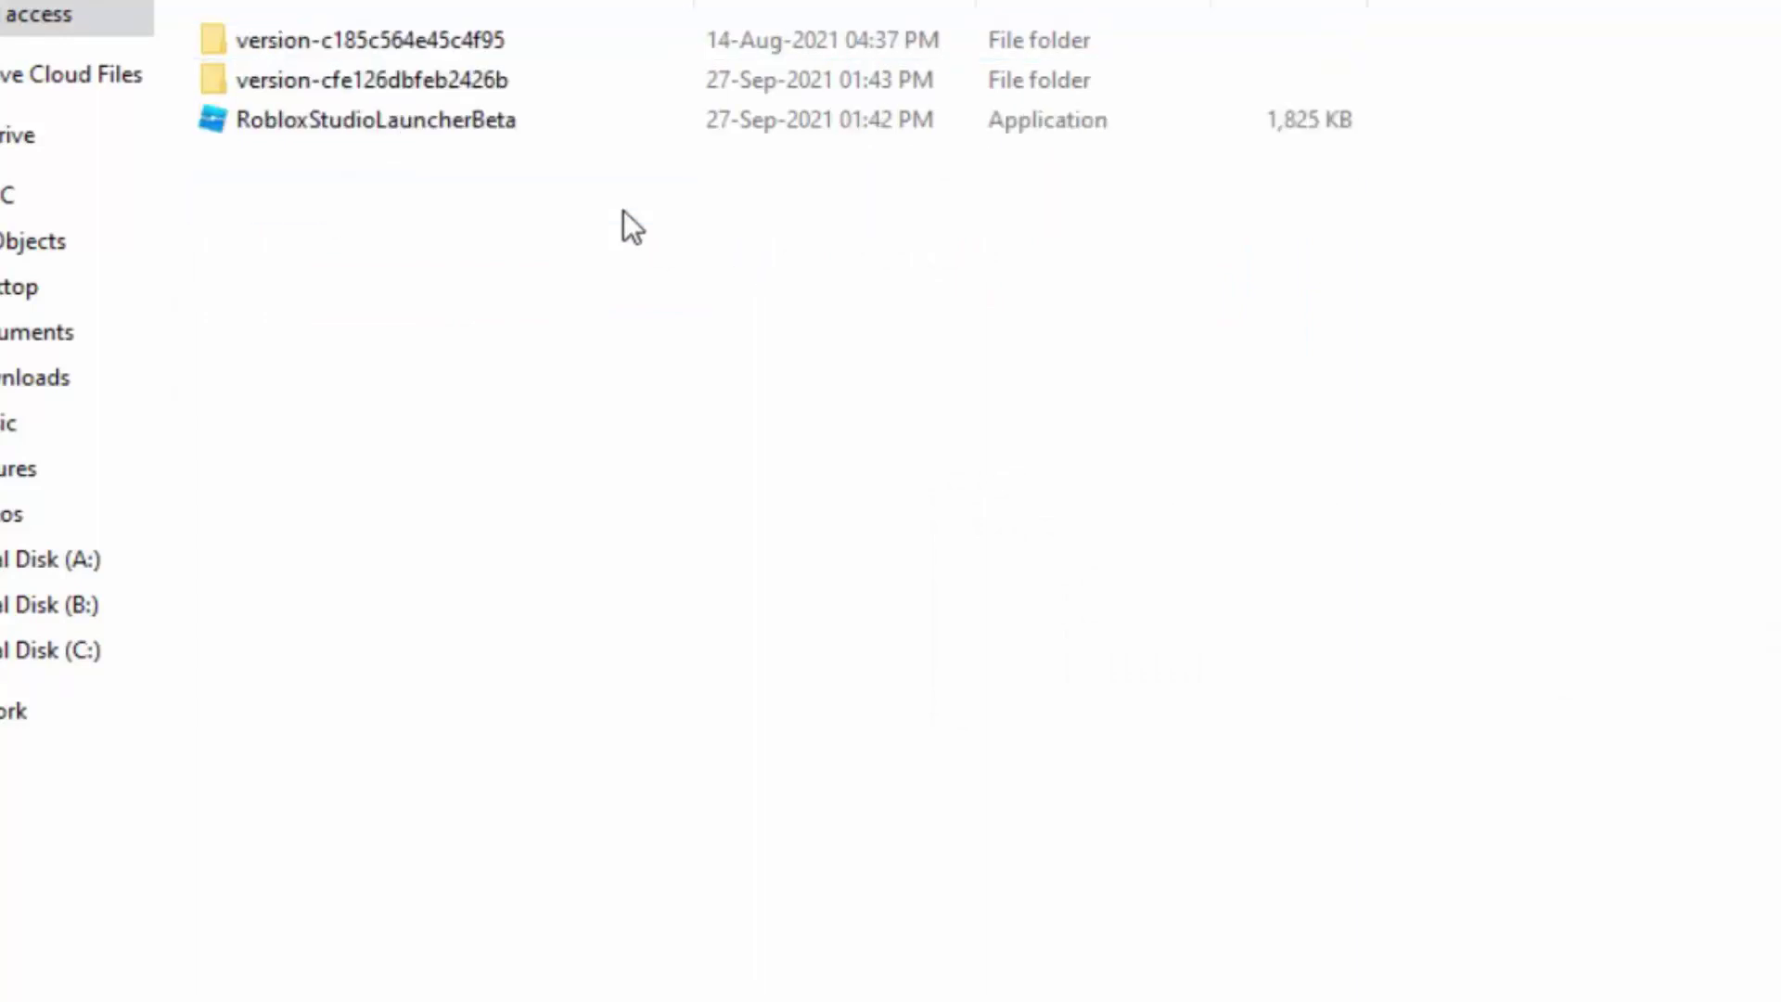
{"action": "double_click", "coordinate": [587, 94]}
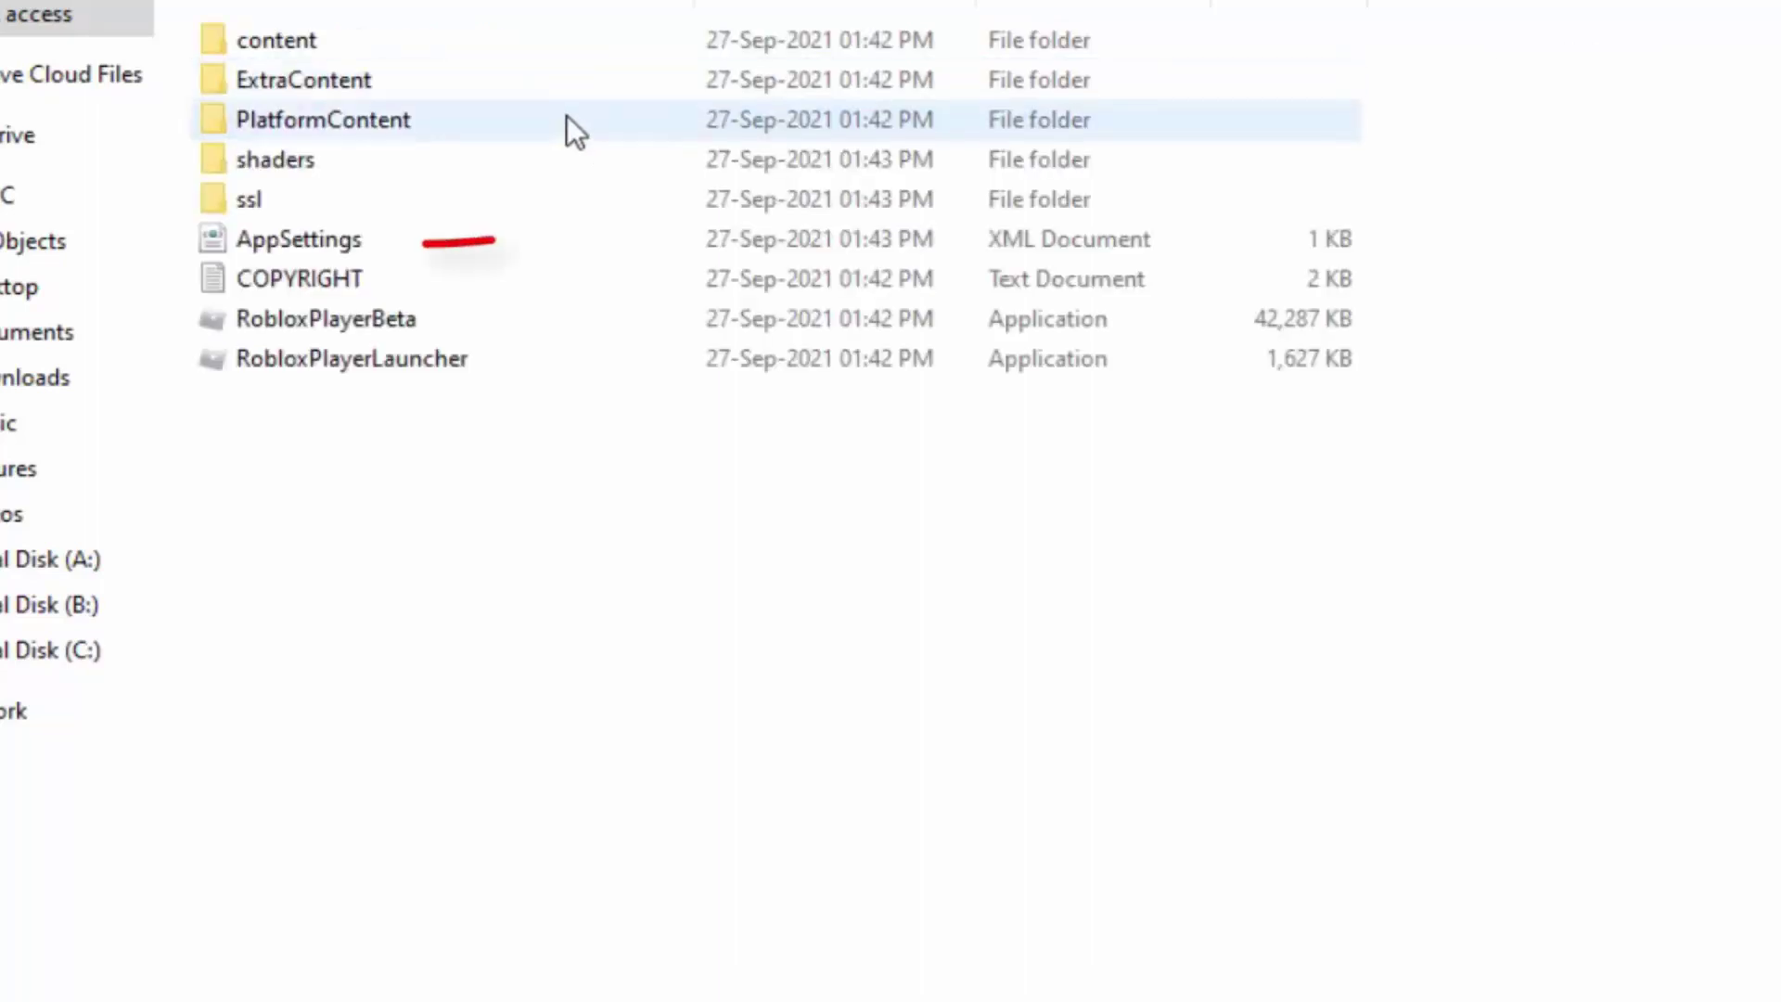
{"action": "left_click", "coordinate": [555, 232]}
{"action": "key", "text": "shift+Delete"}
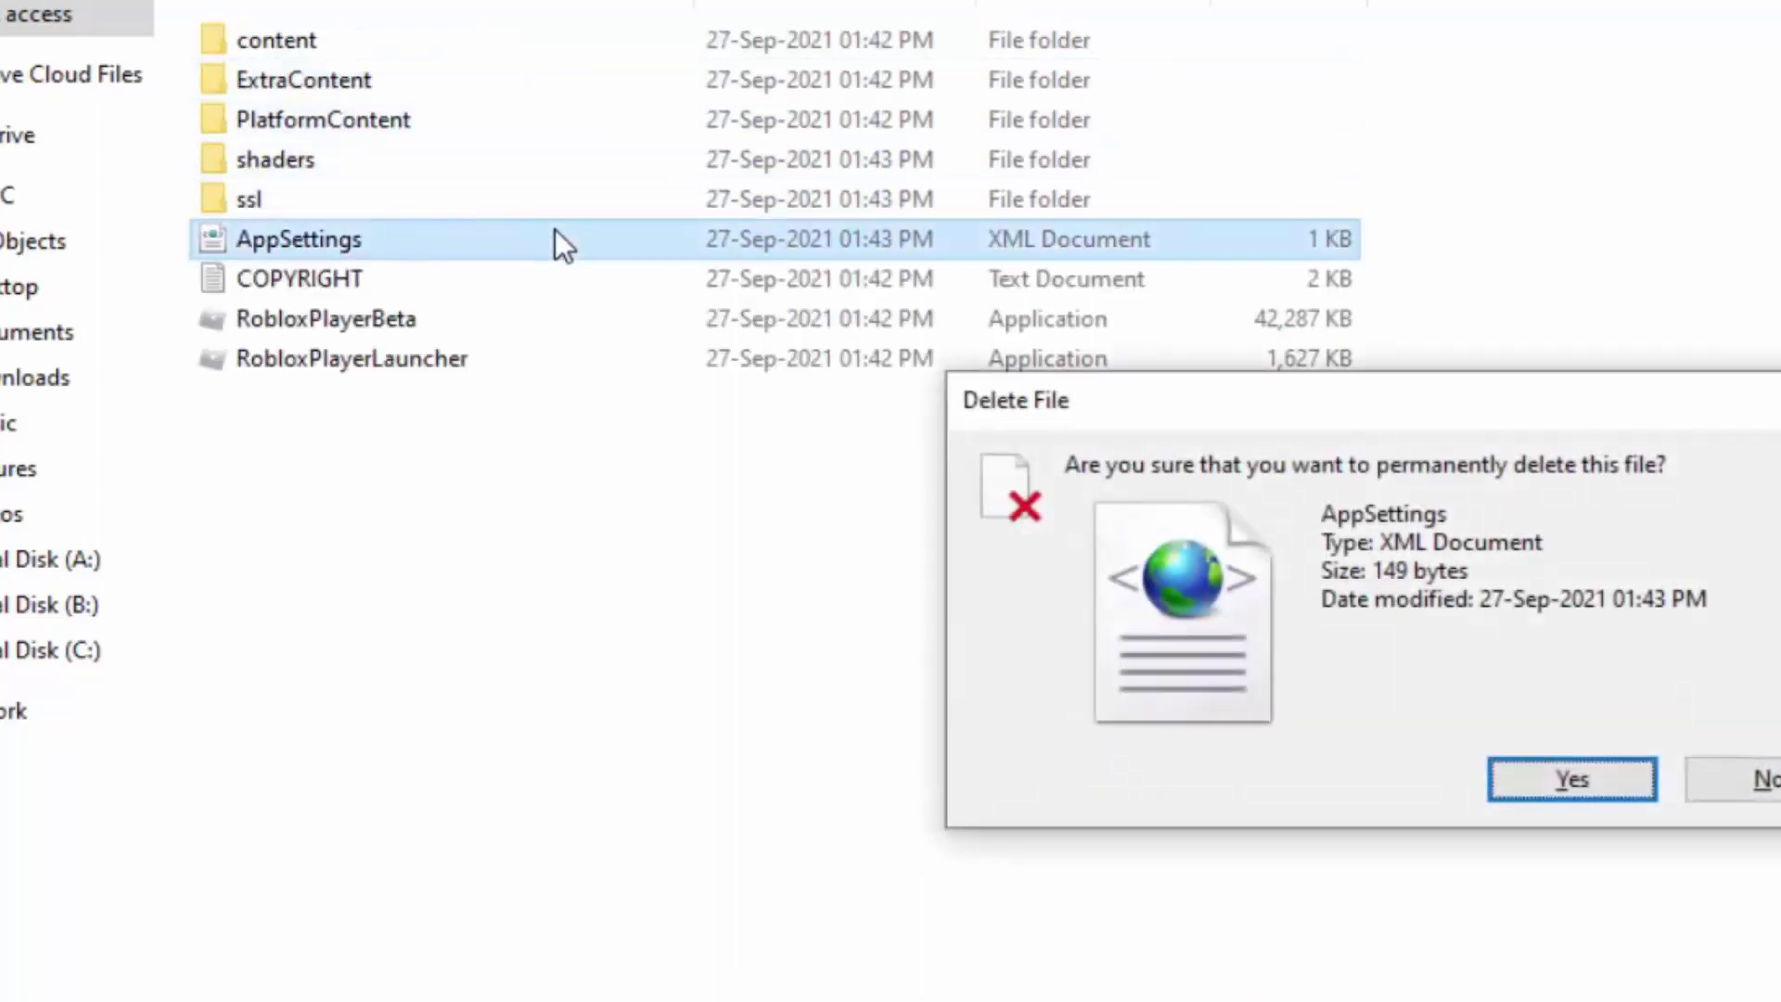
{"action": "key", "text": "Return"}
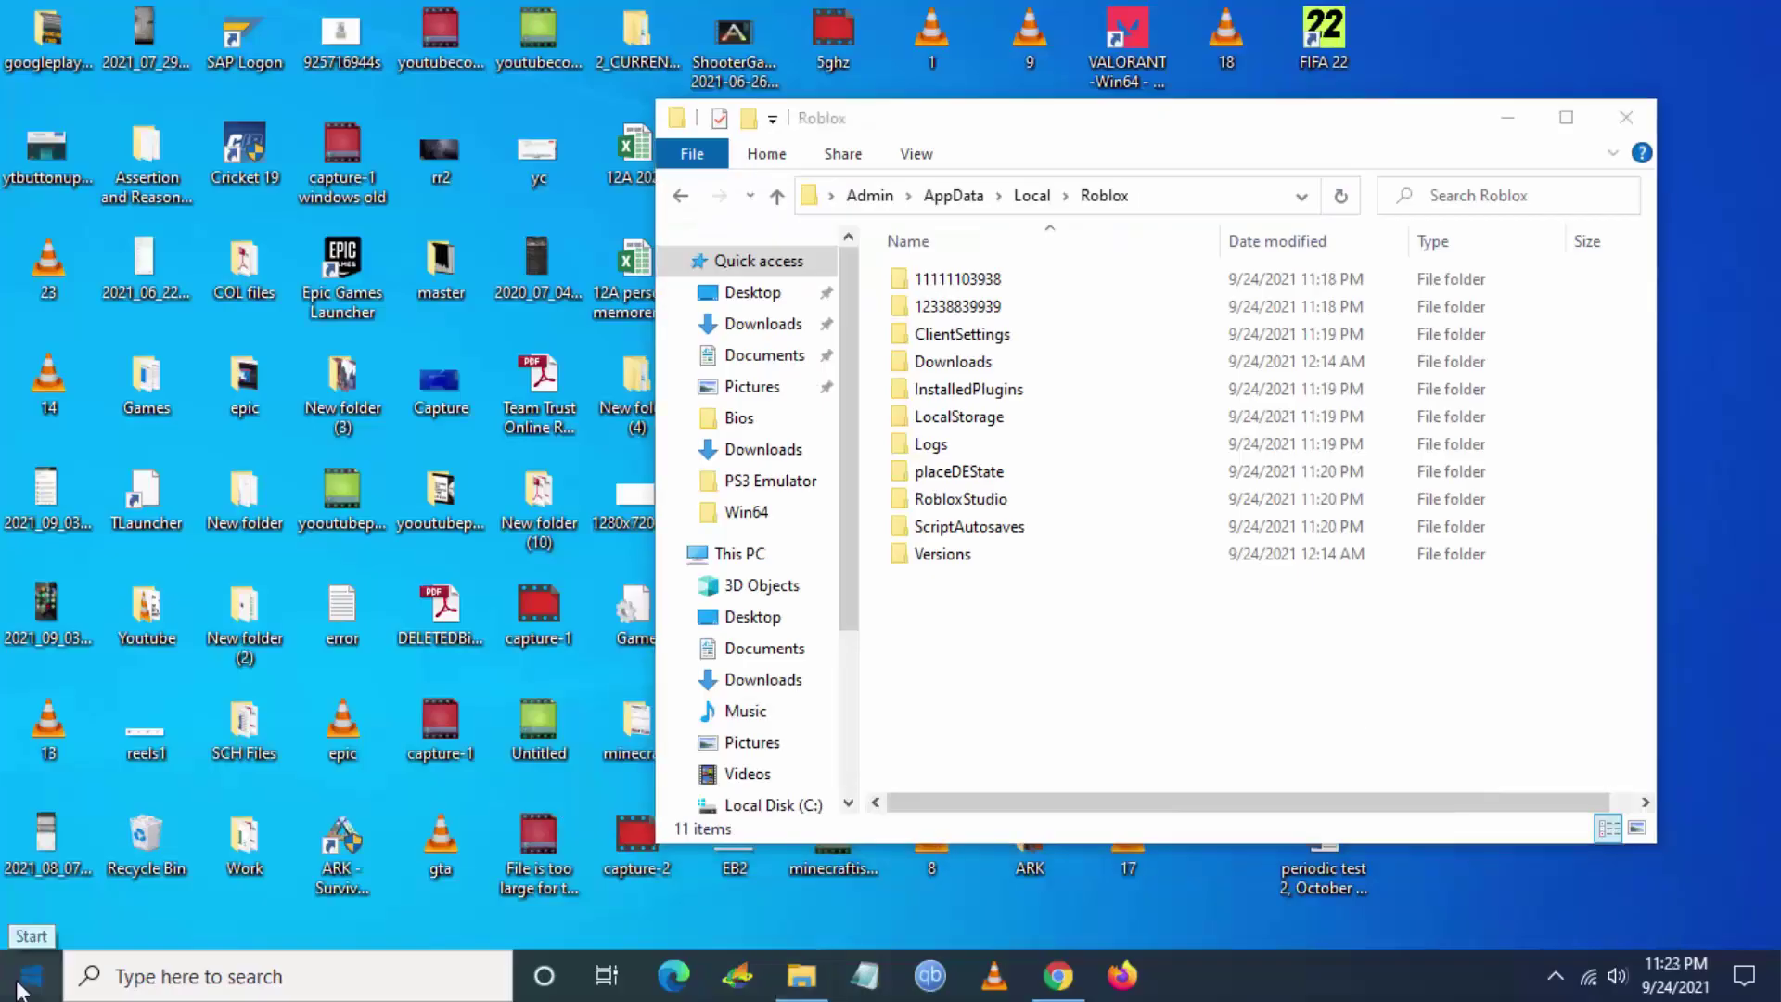
{"action": "left_click", "coordinate": [30, 974]}
{"action": "left_click", "coordinate": [24, 931]}
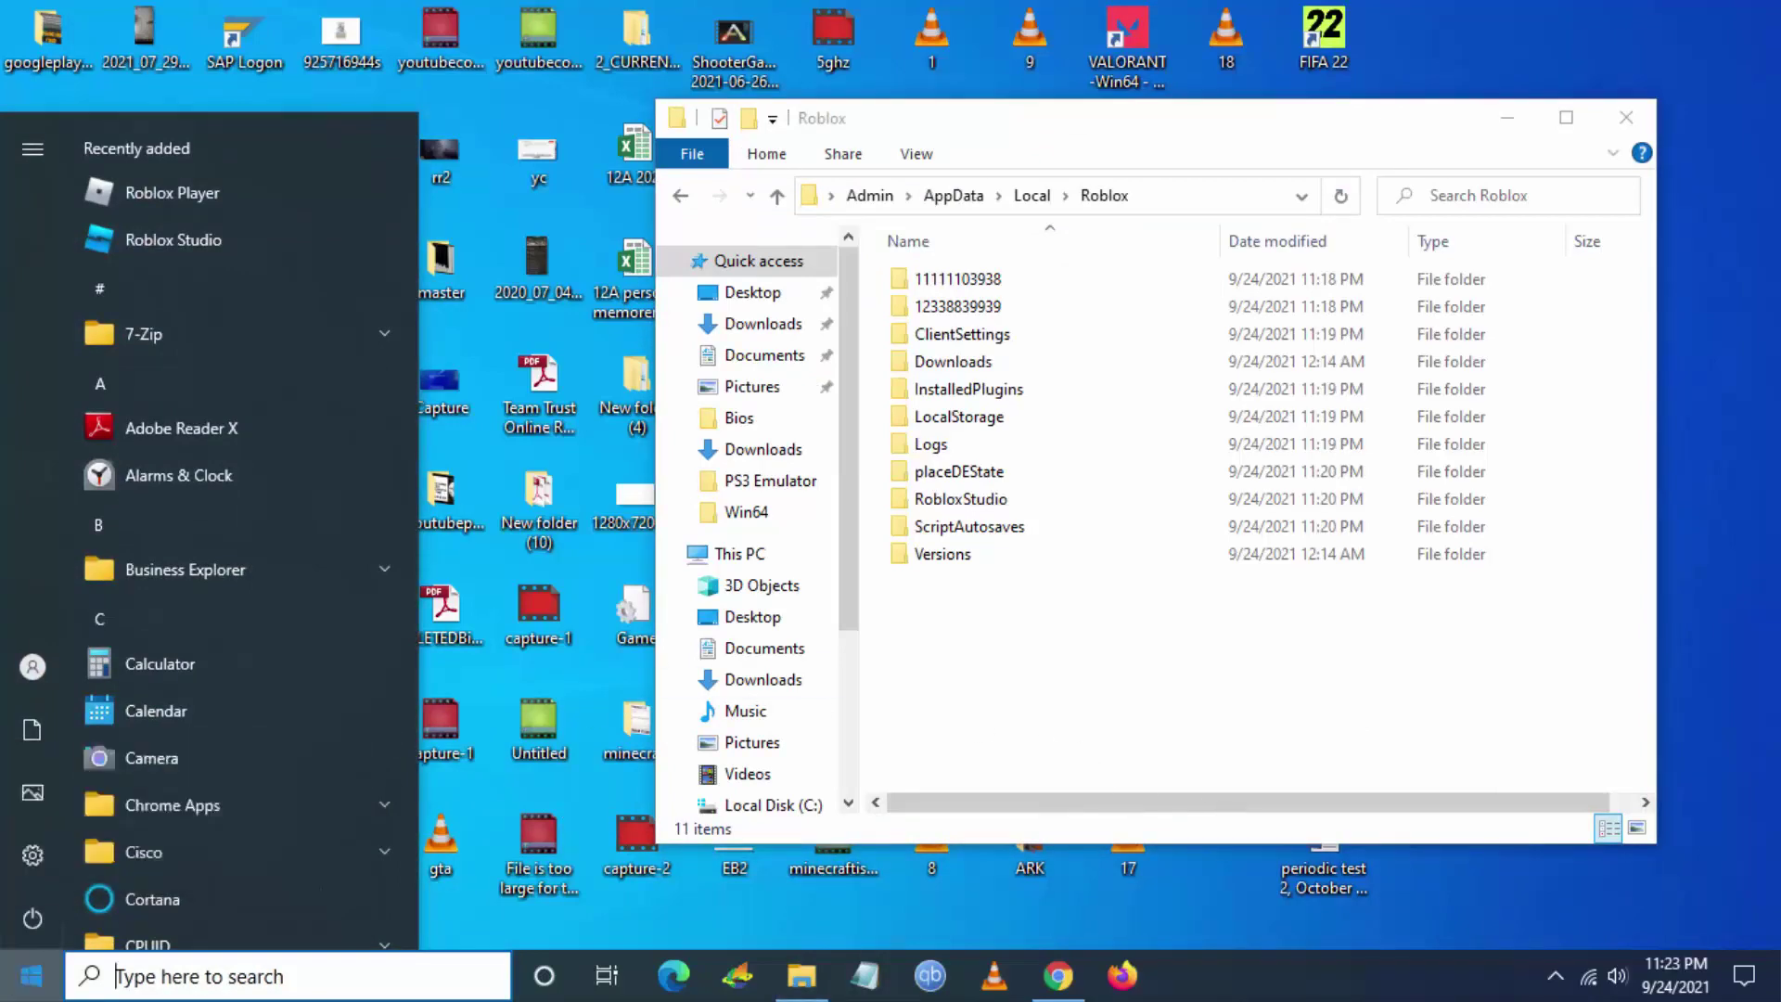
In Control Panel's installed programs, bring up Uninstall for Roblox Player for Admin.
{"action": "left_click", "coordinate": [14, 976]}
{"action": "left_click", "coordinate": [188, 975]}
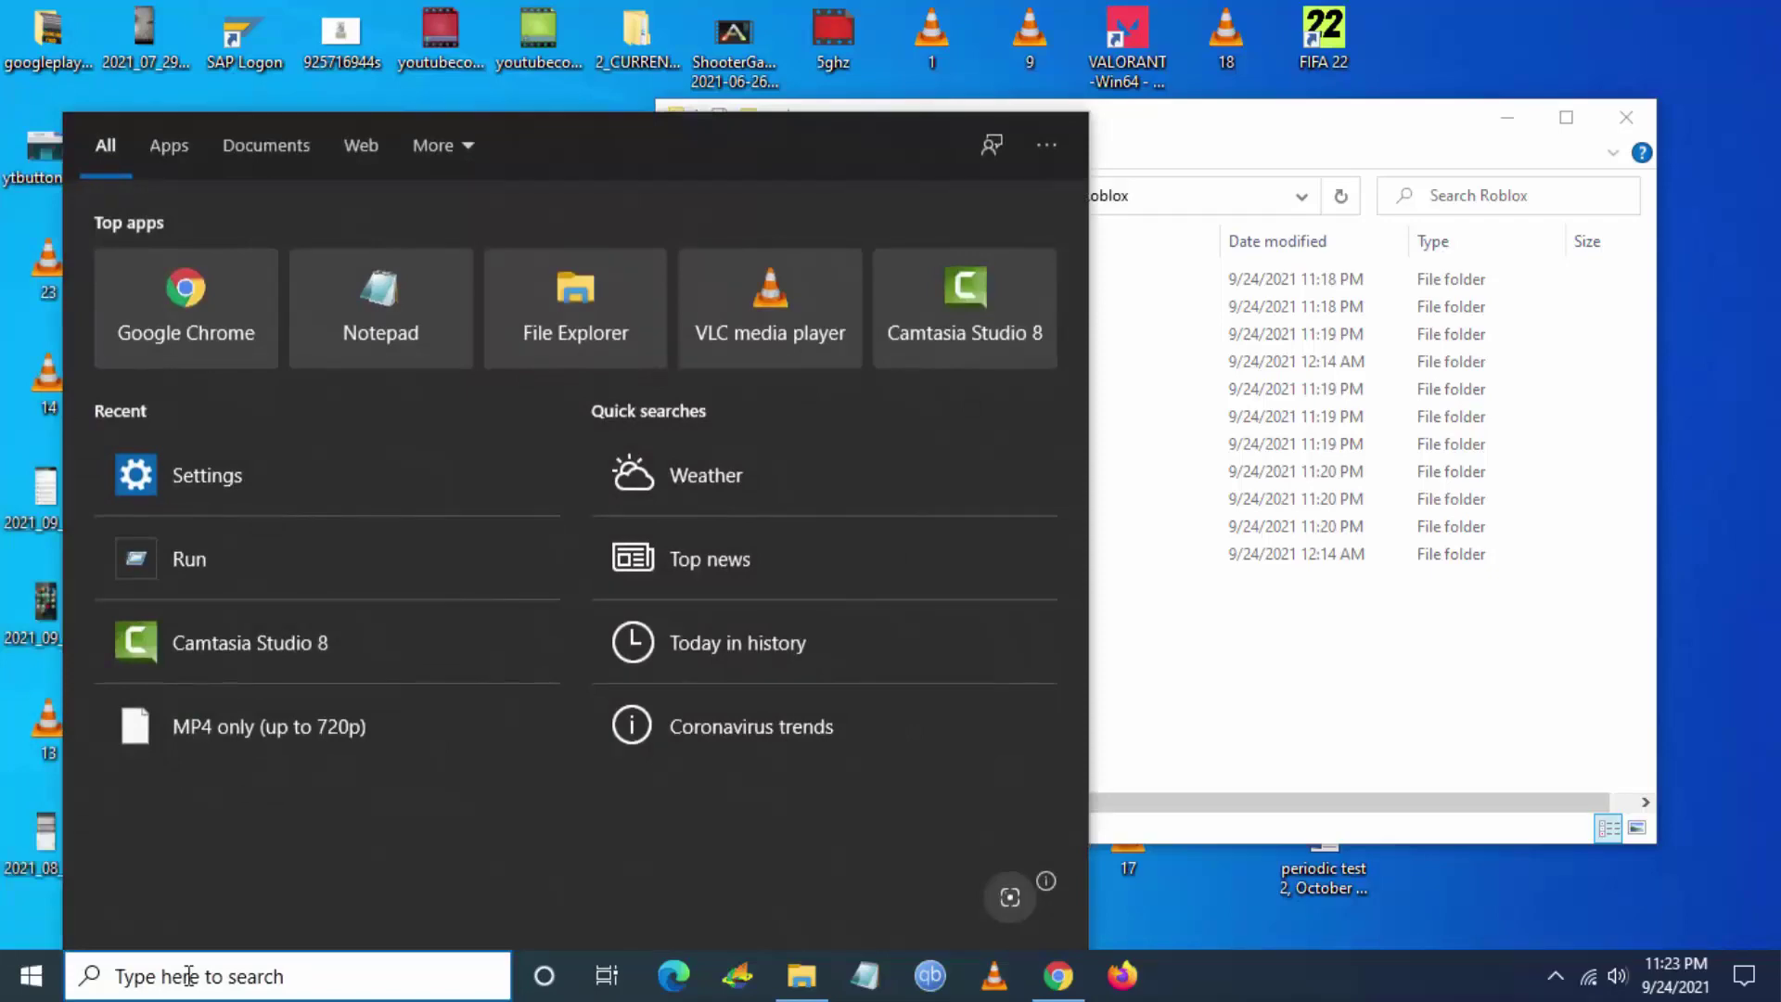
{"action": "type", "text": "control"}
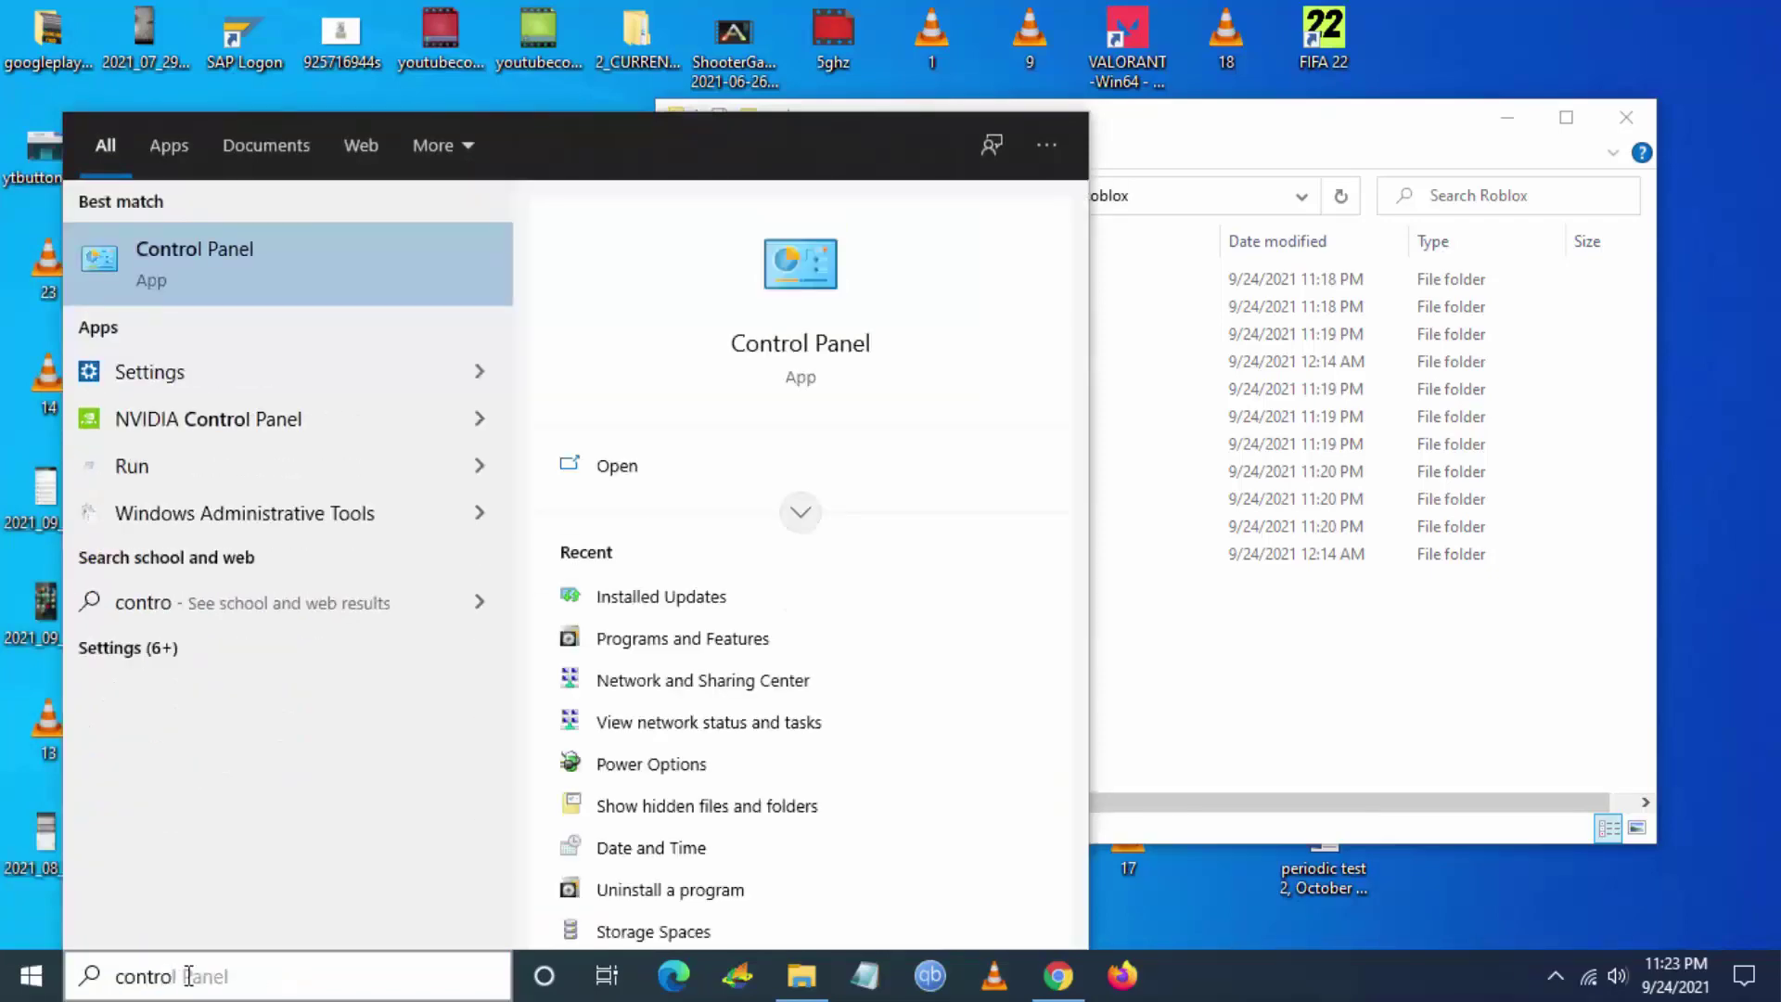
{"action": "key", "text": "Return"}
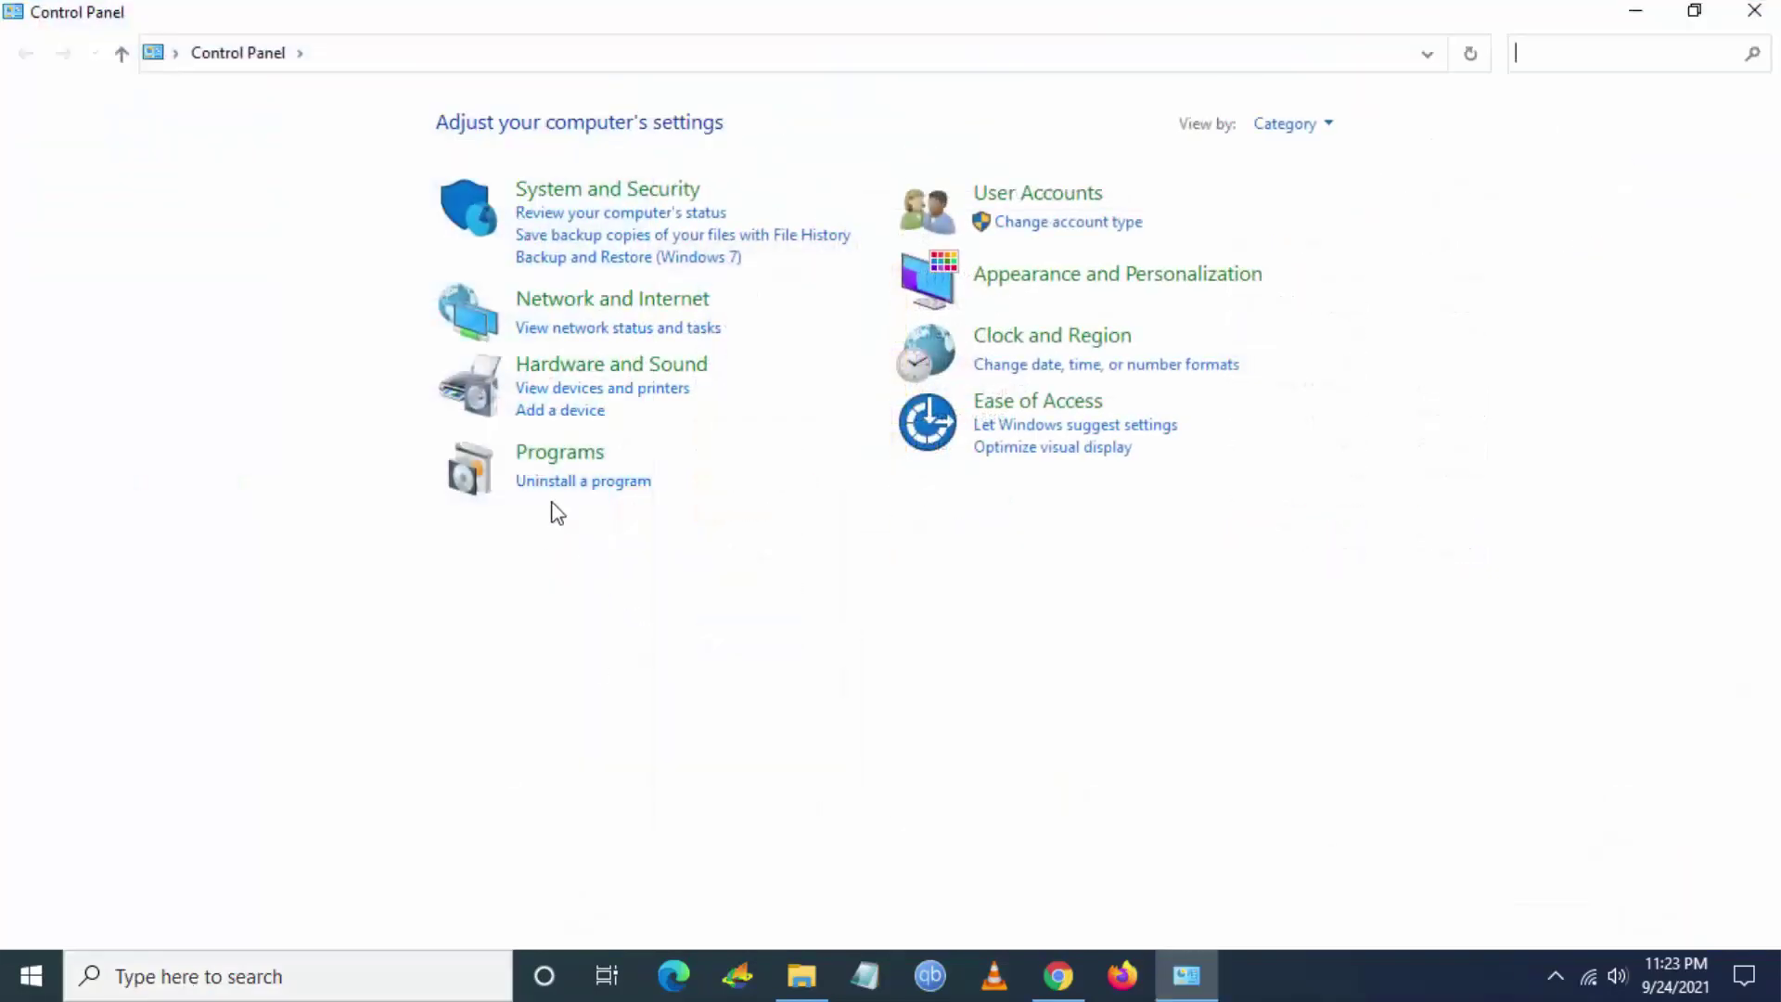
{"action": "left_click", "coordinate": [575, 480]}
{"action": "left_click", "coordinate": [430, 382]}
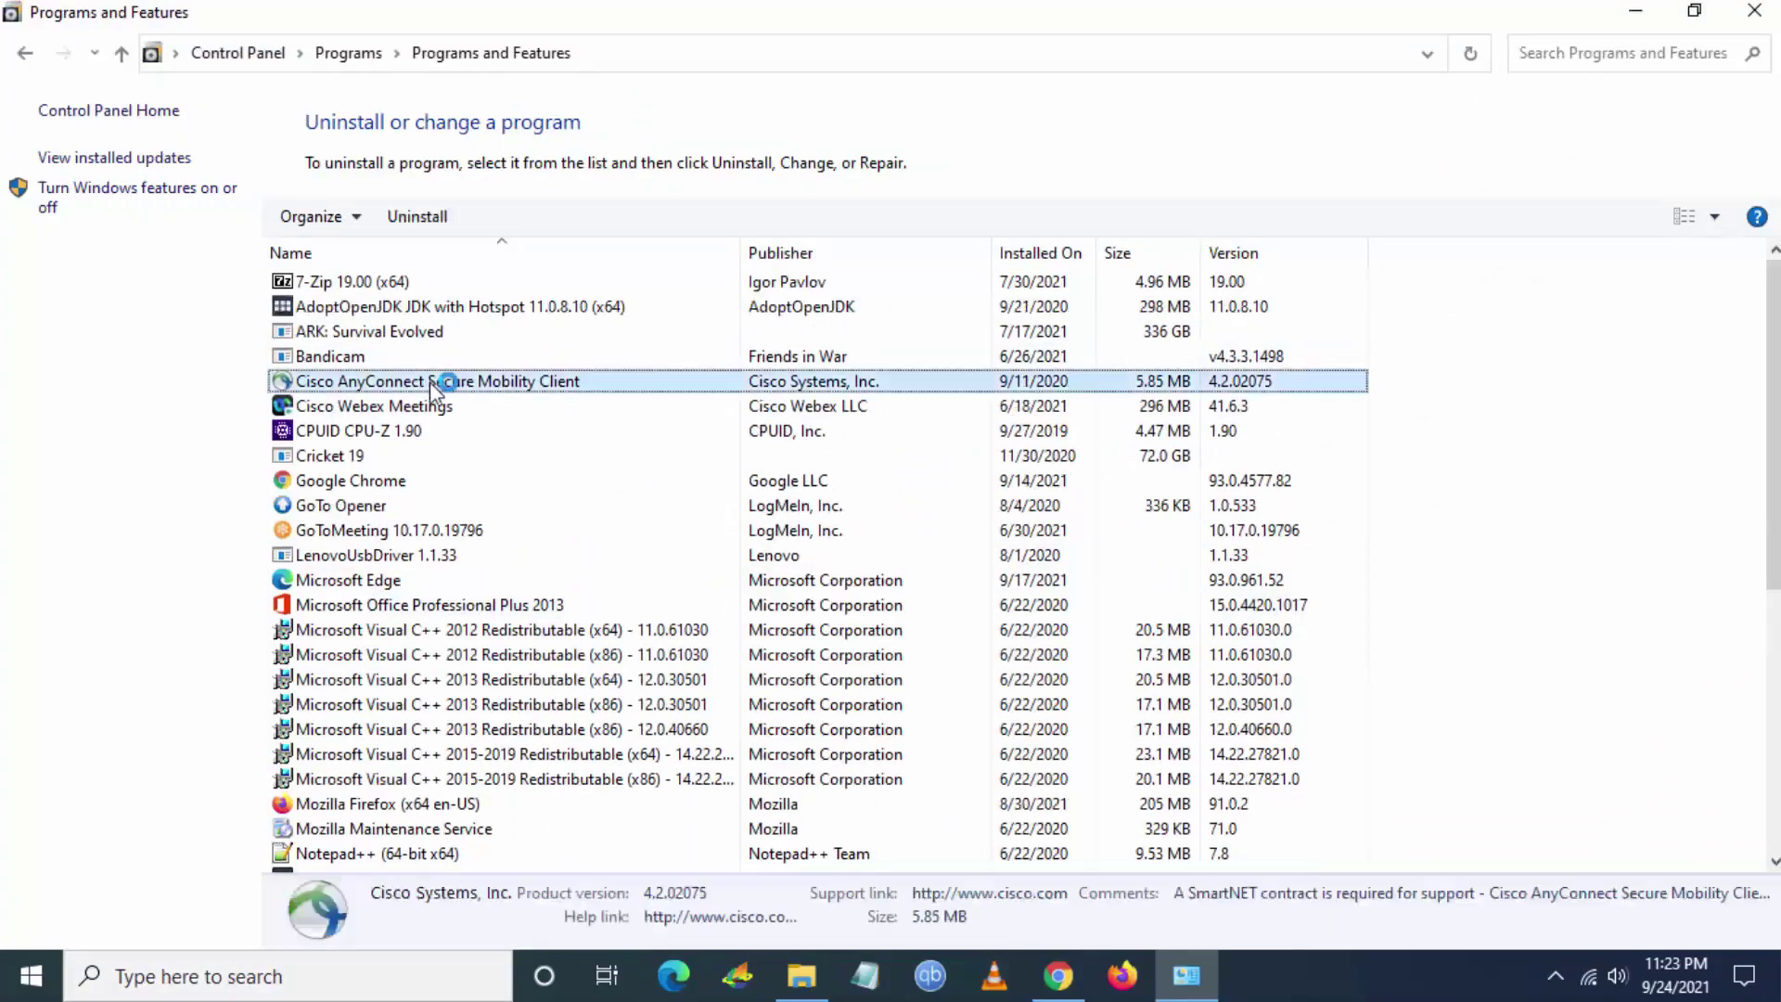
{"action": "key", "text": "r"}
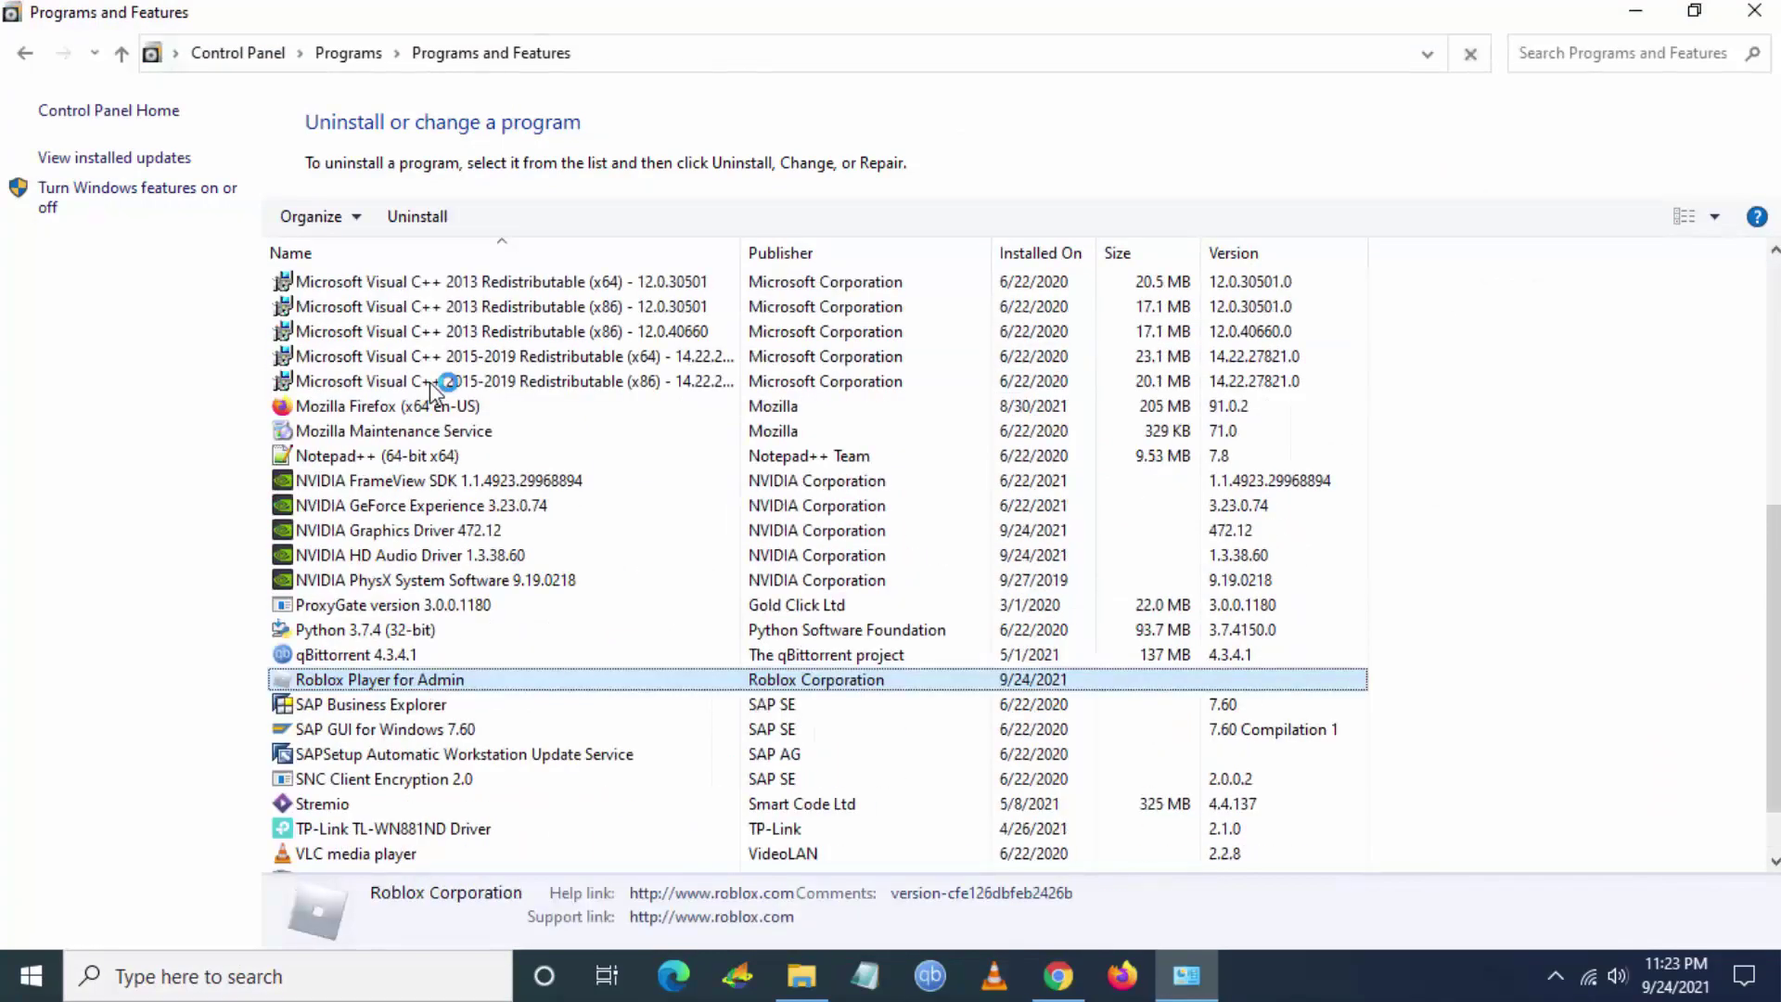
{"action": "right_click", "coordinate": [429, 616]}
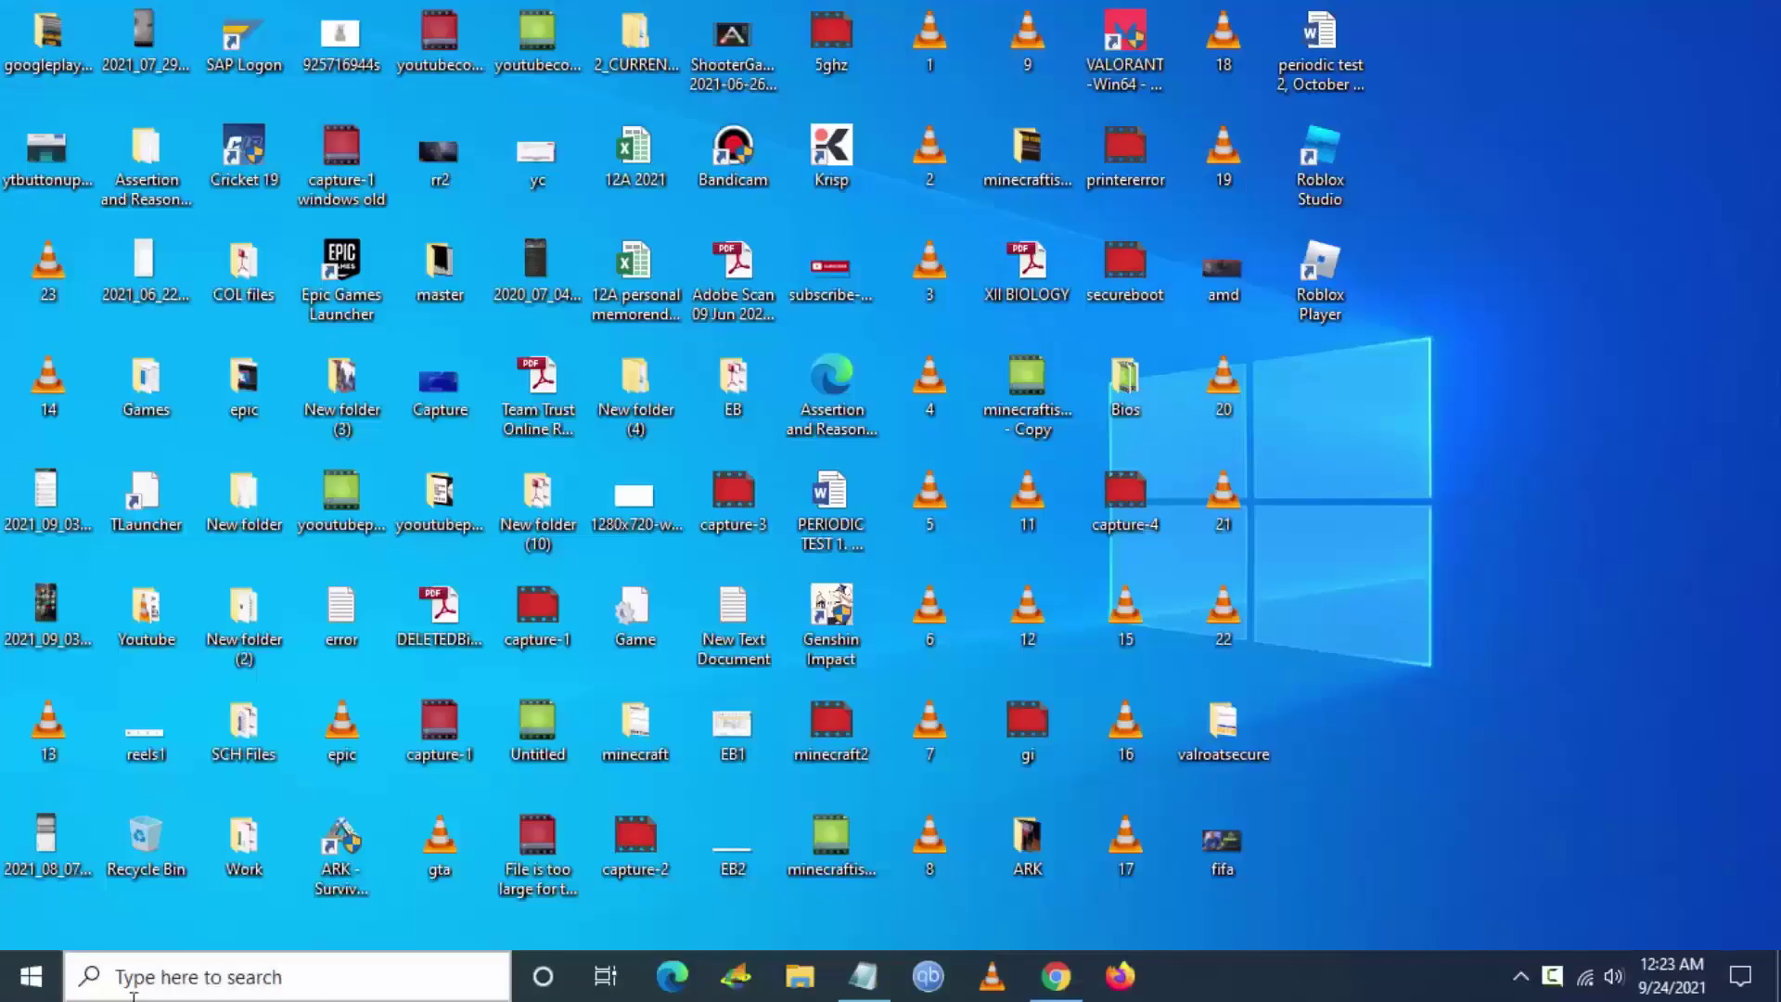
Find the RobloxPlayerLauncher file from the Roblox Player shortcut and open its Properties.
{"action": "left_click", "coordinate": [112, 977]}
{"action": "type", "text": "rob"}
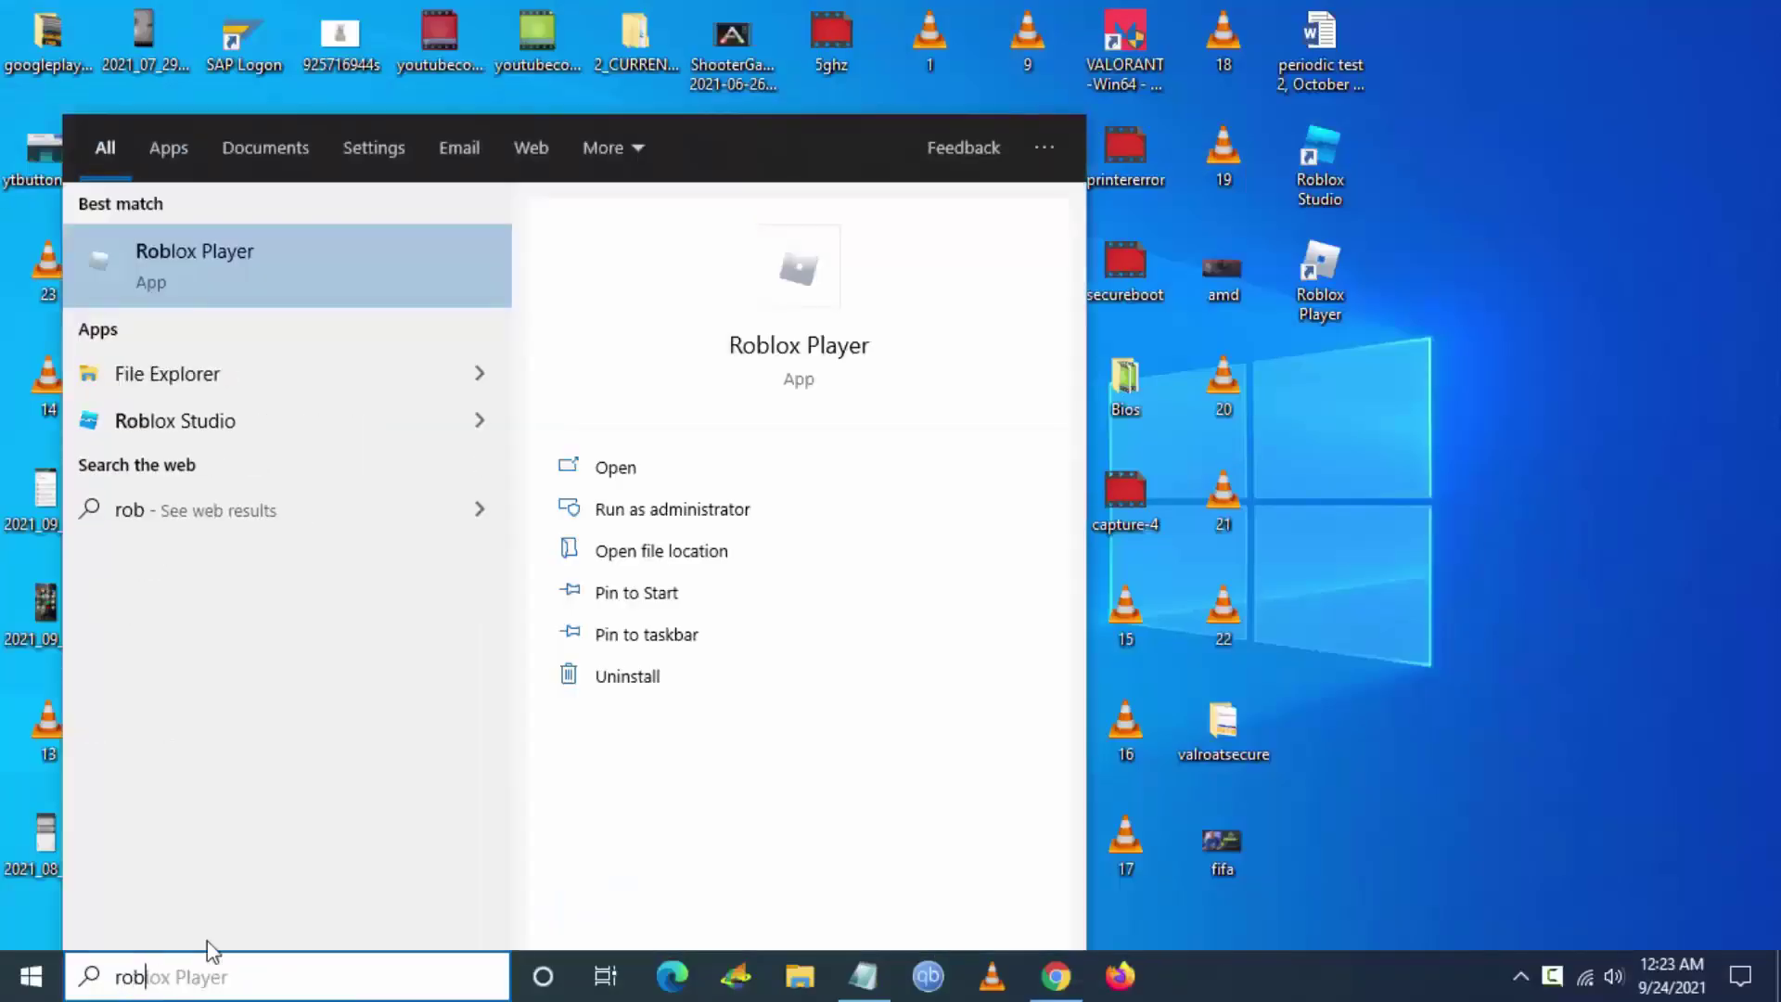
{"action": "left_click", "coordinate": [640, 552]}
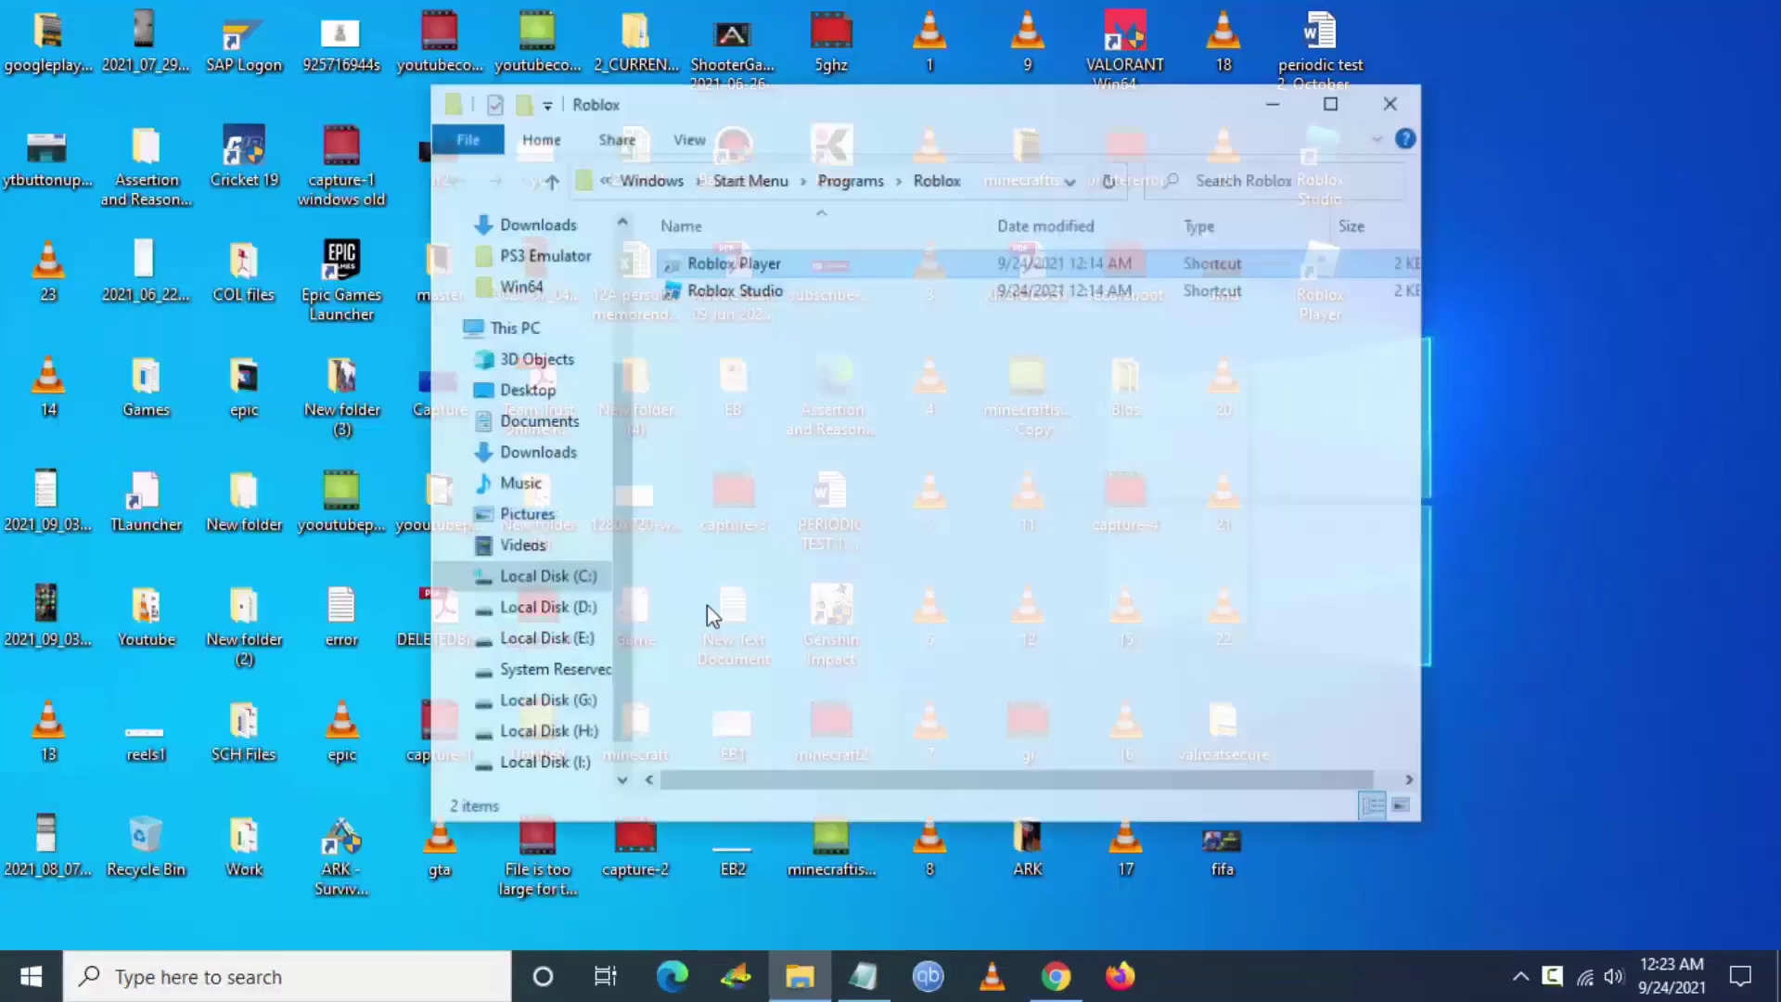
{"action": "right_click", "coordinate": [712, 263]}
{"action": "left_click", "coordinate": [784, 310]}
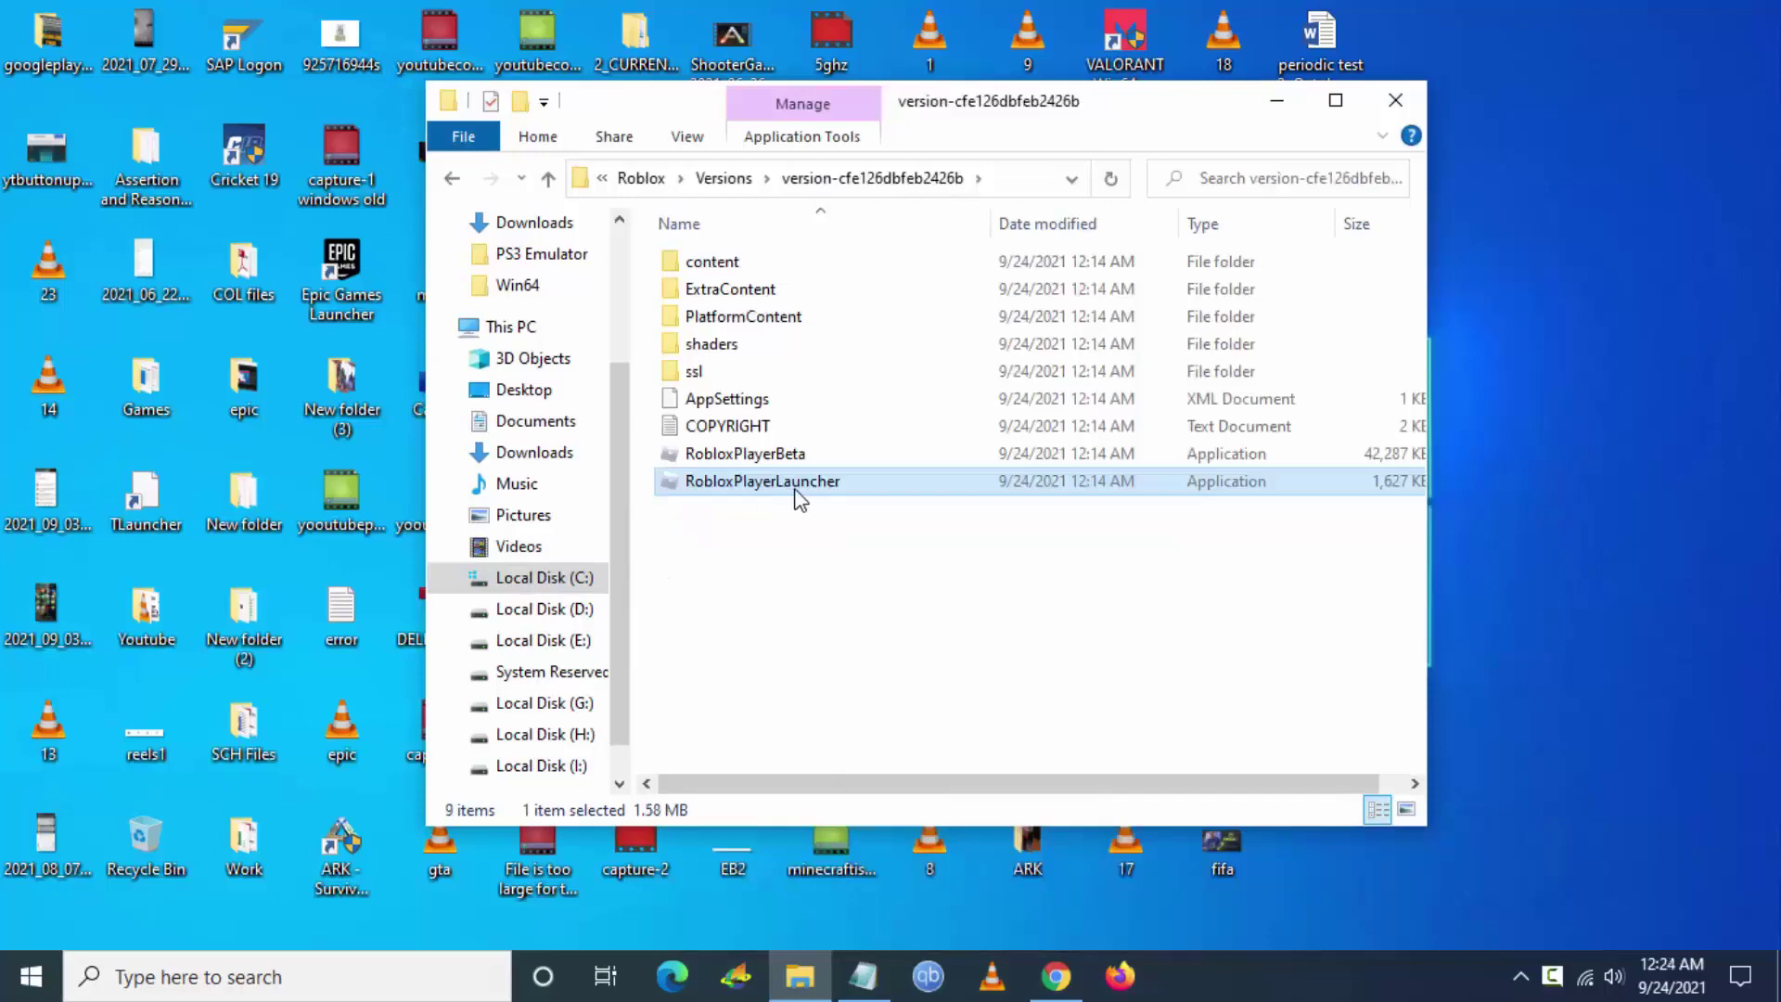
{"action": "right_click", "coordinate": [799, 498]}
{"action": "left_click", "coordinate": [905, 933]}
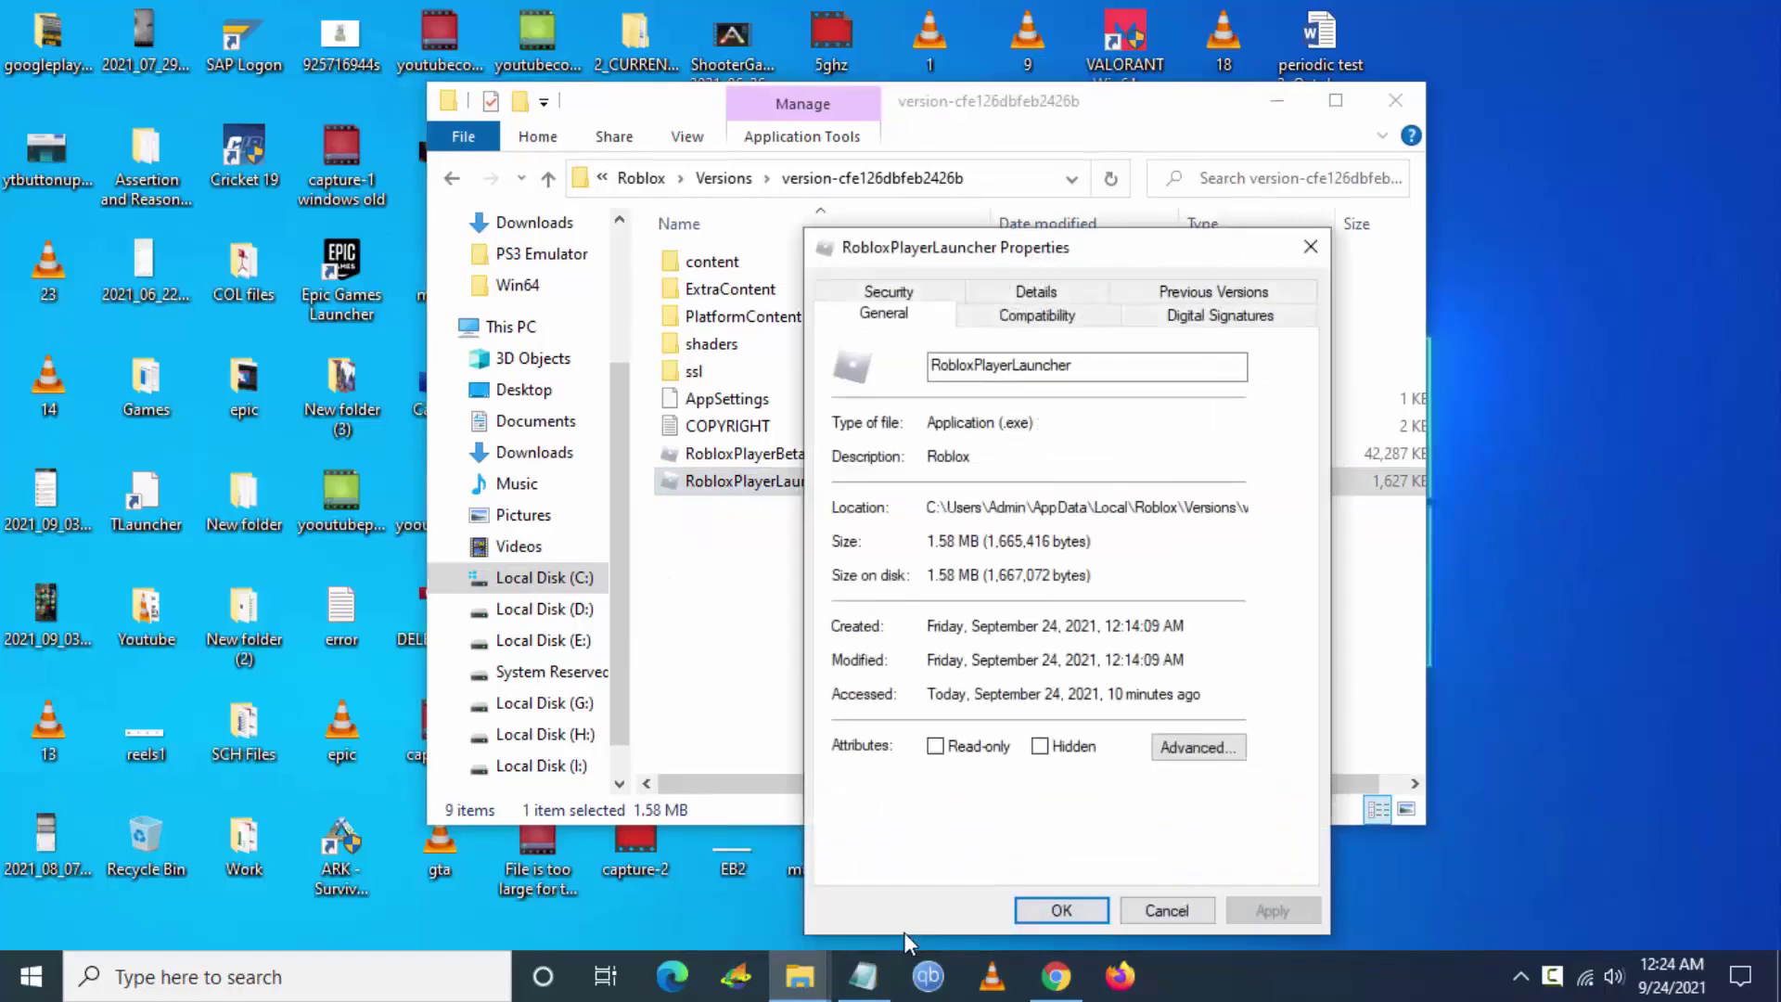
Set the launcher to Windows 7 compatibility mode and always run as administrator, then apply.
{"action": "left_click", "coordinate": [1037, 315]}
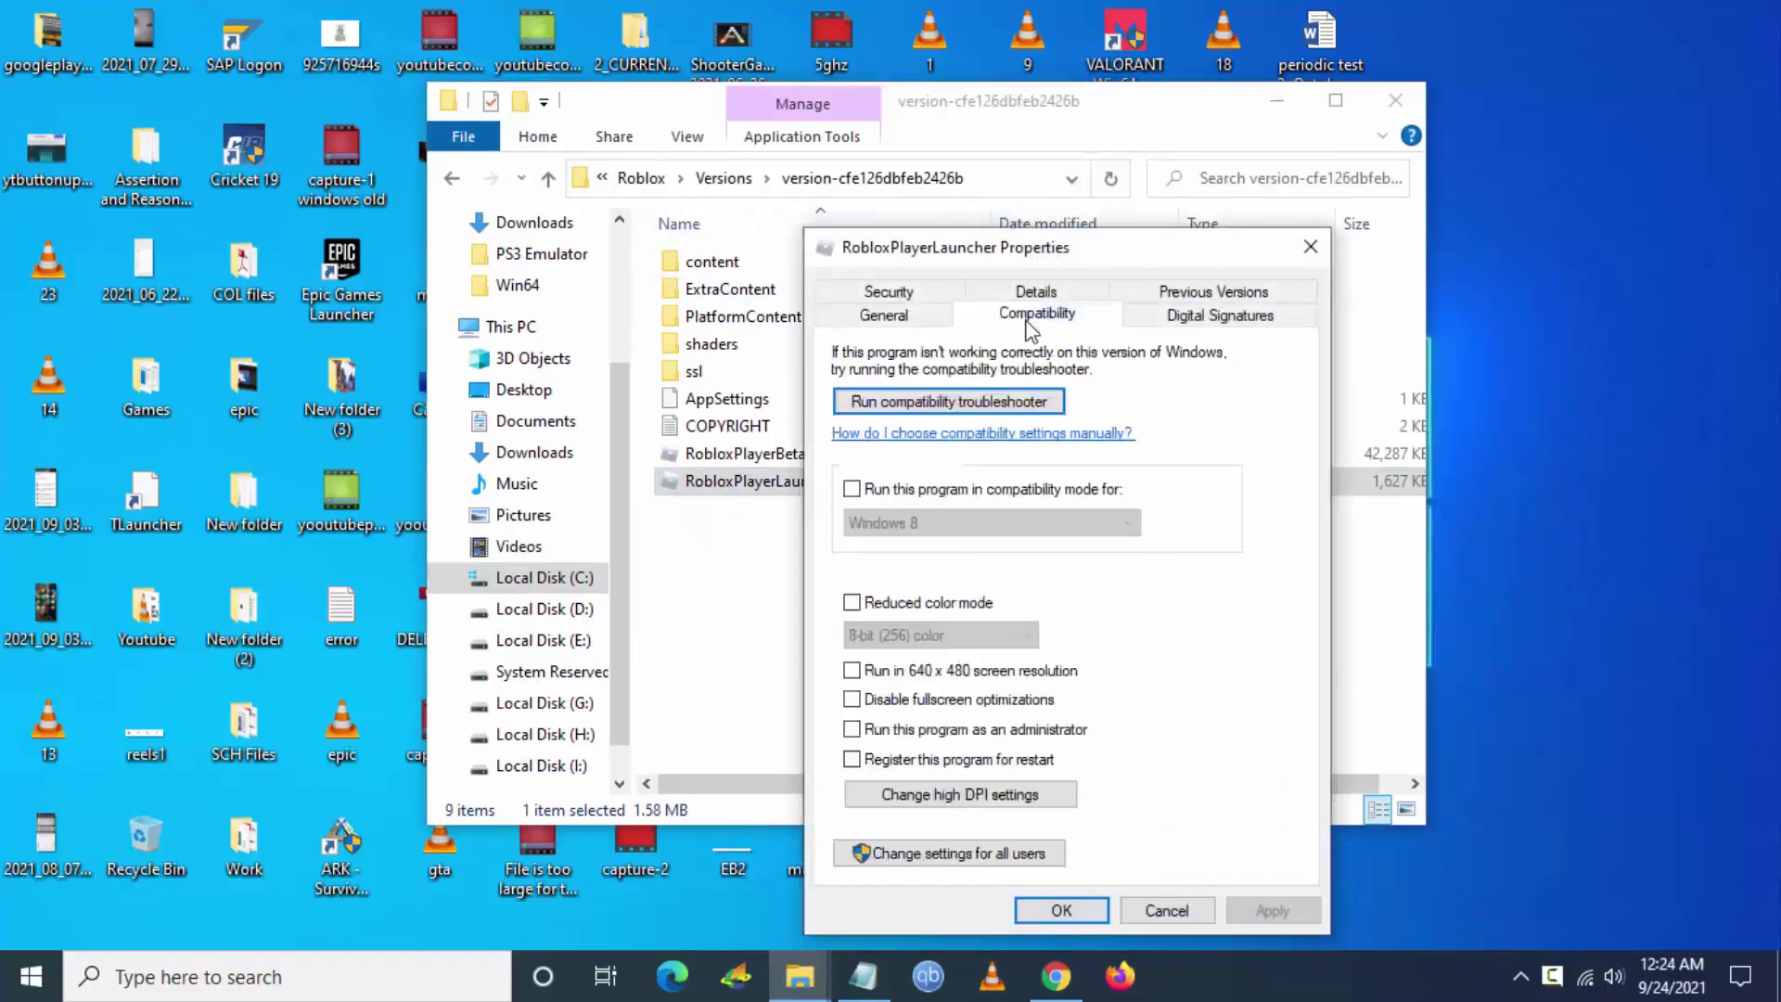
{"action": "left_click", "coordinate": [852, 490]}
{"action": "left_click", "coordinate": [877, 522]}
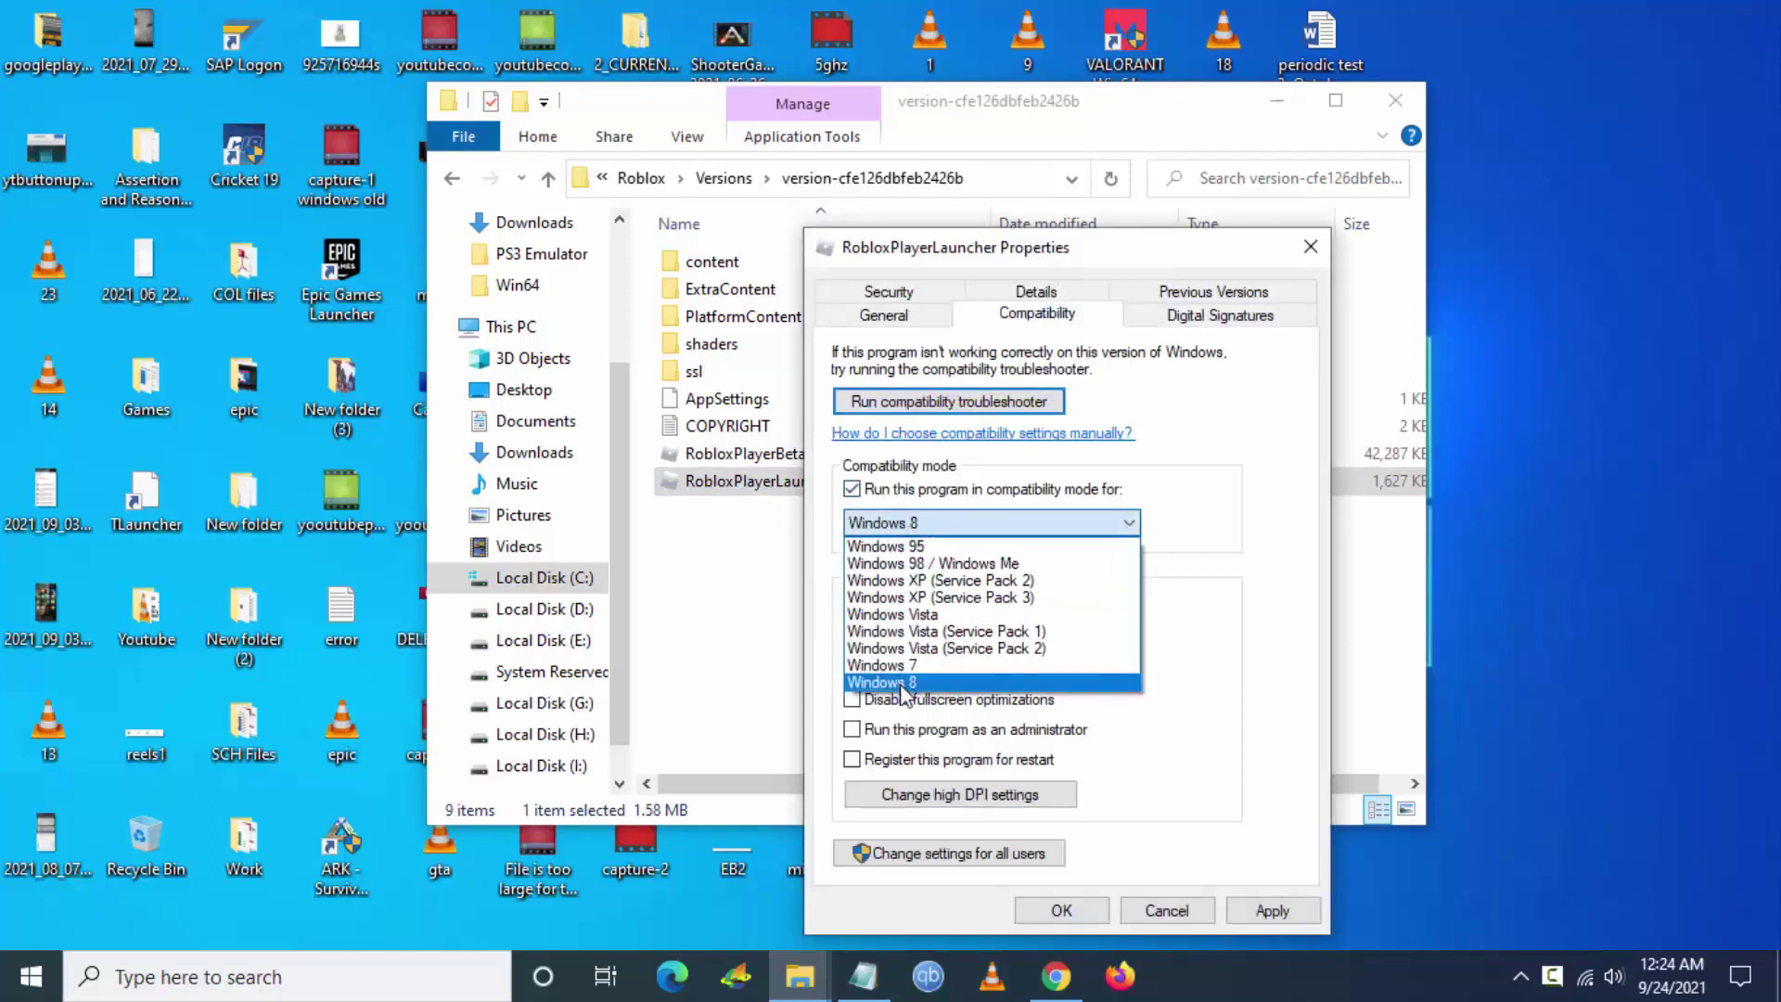
{"action": "left_click", "coordinate": [927, 665]}
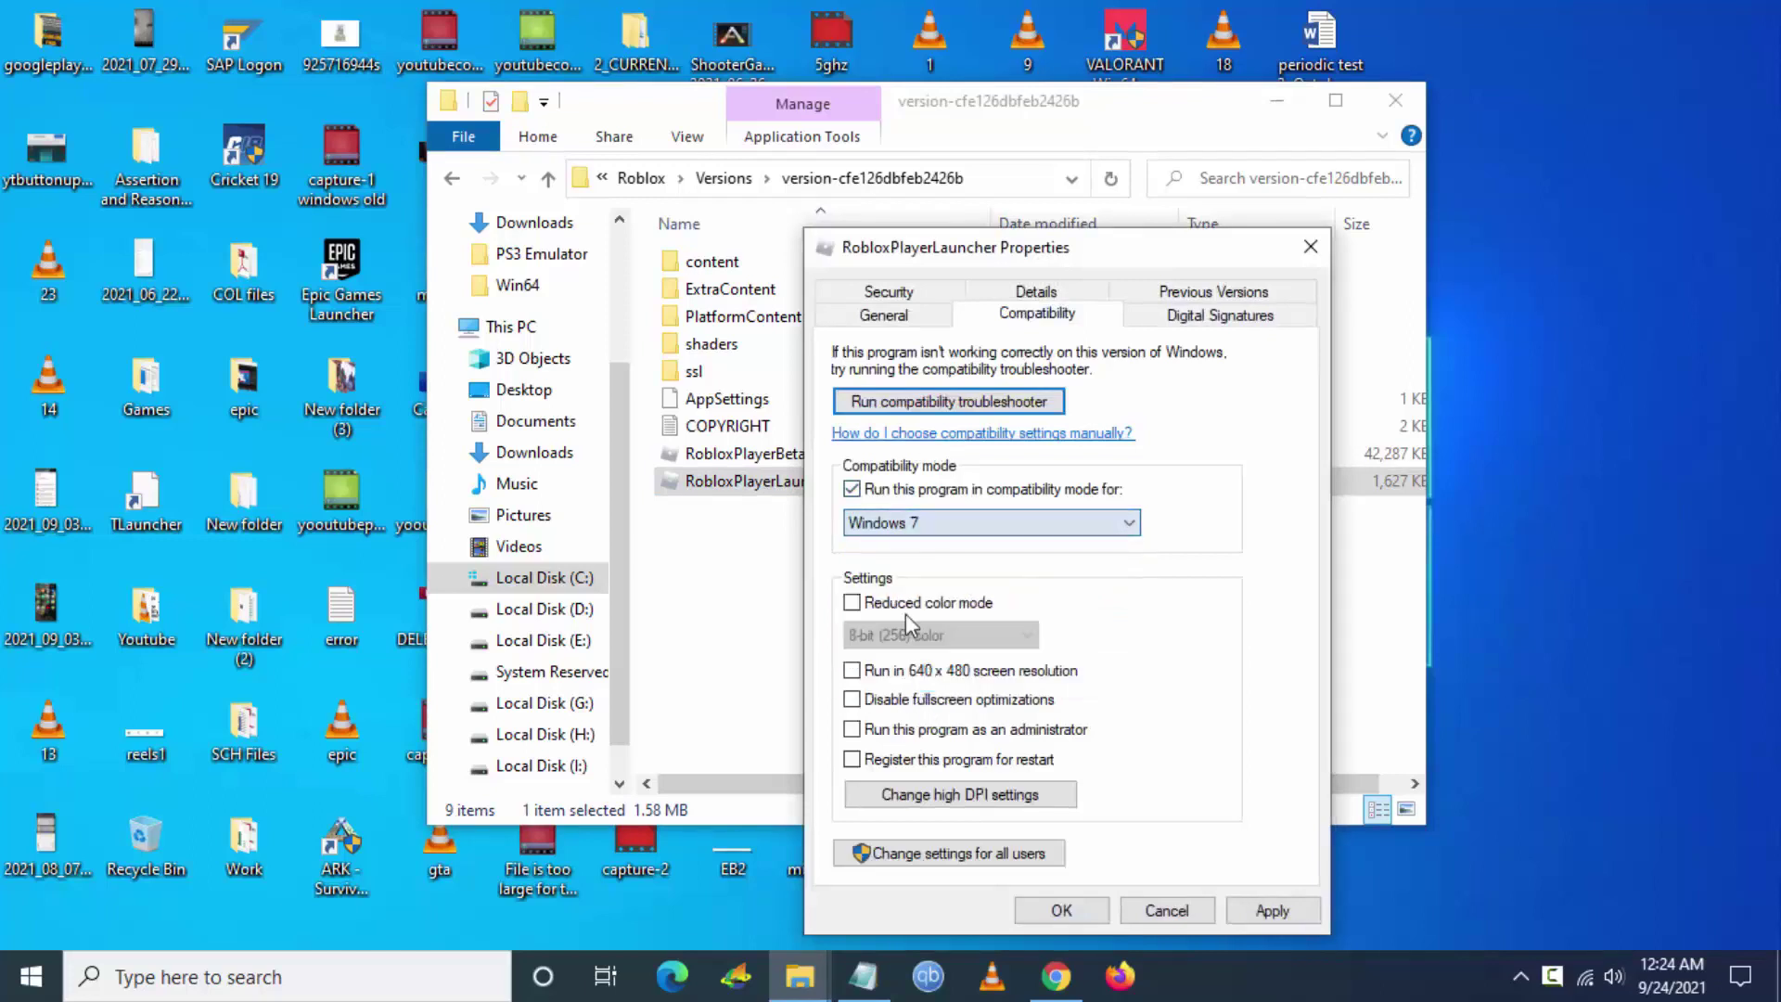
{"action": "left_click", "coordinate": [852, 729]}
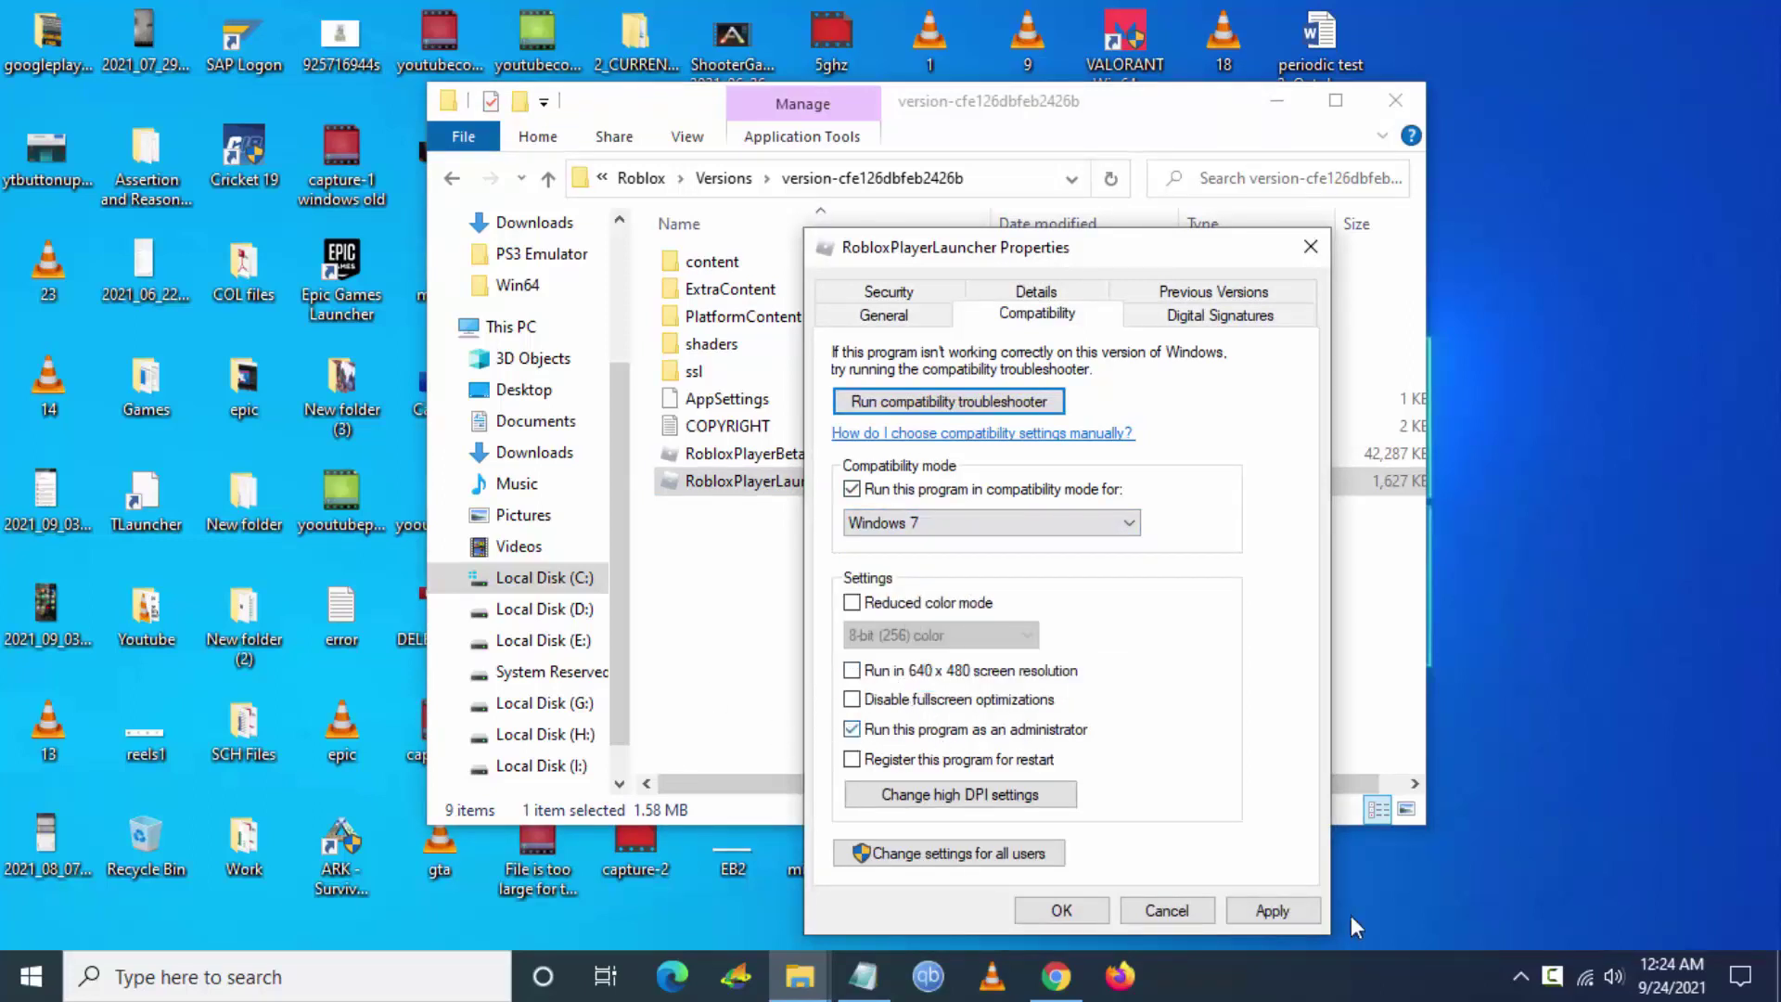
{"action": "left_click", "coordinate": [1289, 907]}
{"action": "left_click", "coordinate": [1076, 913]}
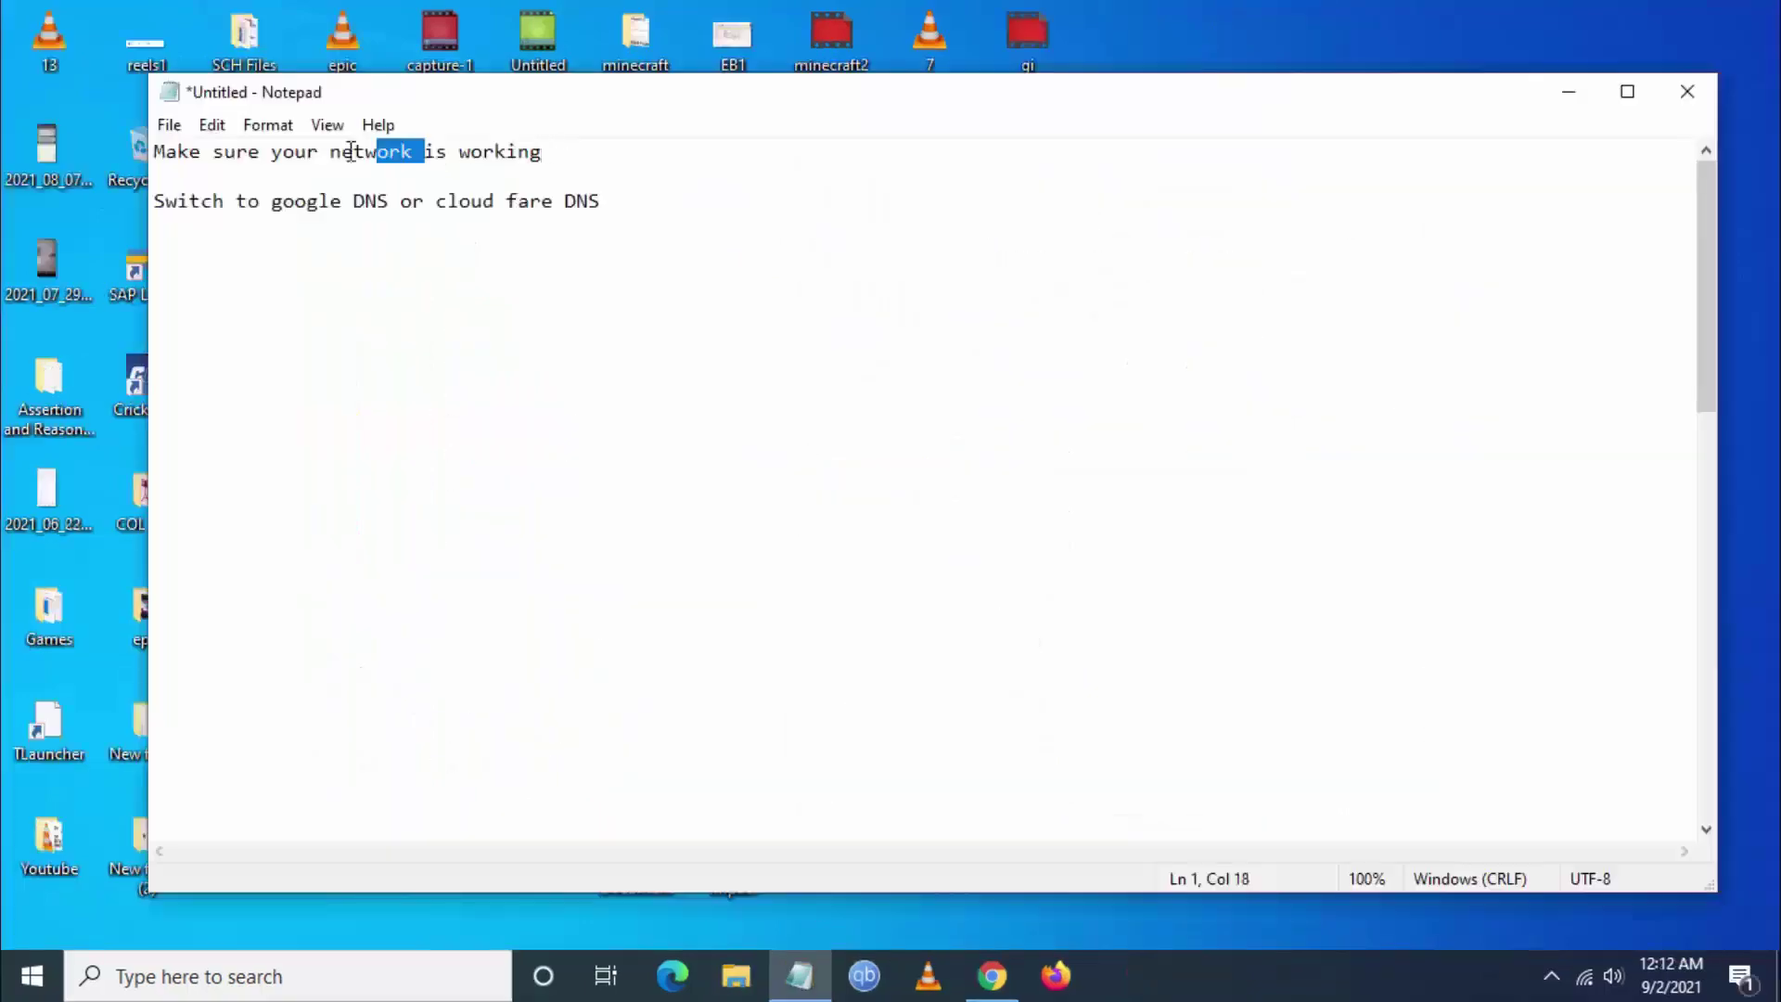
Highlight the instruction notes about a working network and switching DNS.
{"action": "left_click_drag", "start_coordinate": [366, 153], "coordinate": [188, 153]}
{"action": "left_click_drag", "start_coordinate": [547, 153], "coordinate": [58, 150]}
{"action": "left_click", "coordinate": [280, 243]}
{"action": "left_click_drag", "start_coordinate": [154, 202], "coordinate": [648, 204]}
{"action": "left_click", "coordinate": [648, 204]}
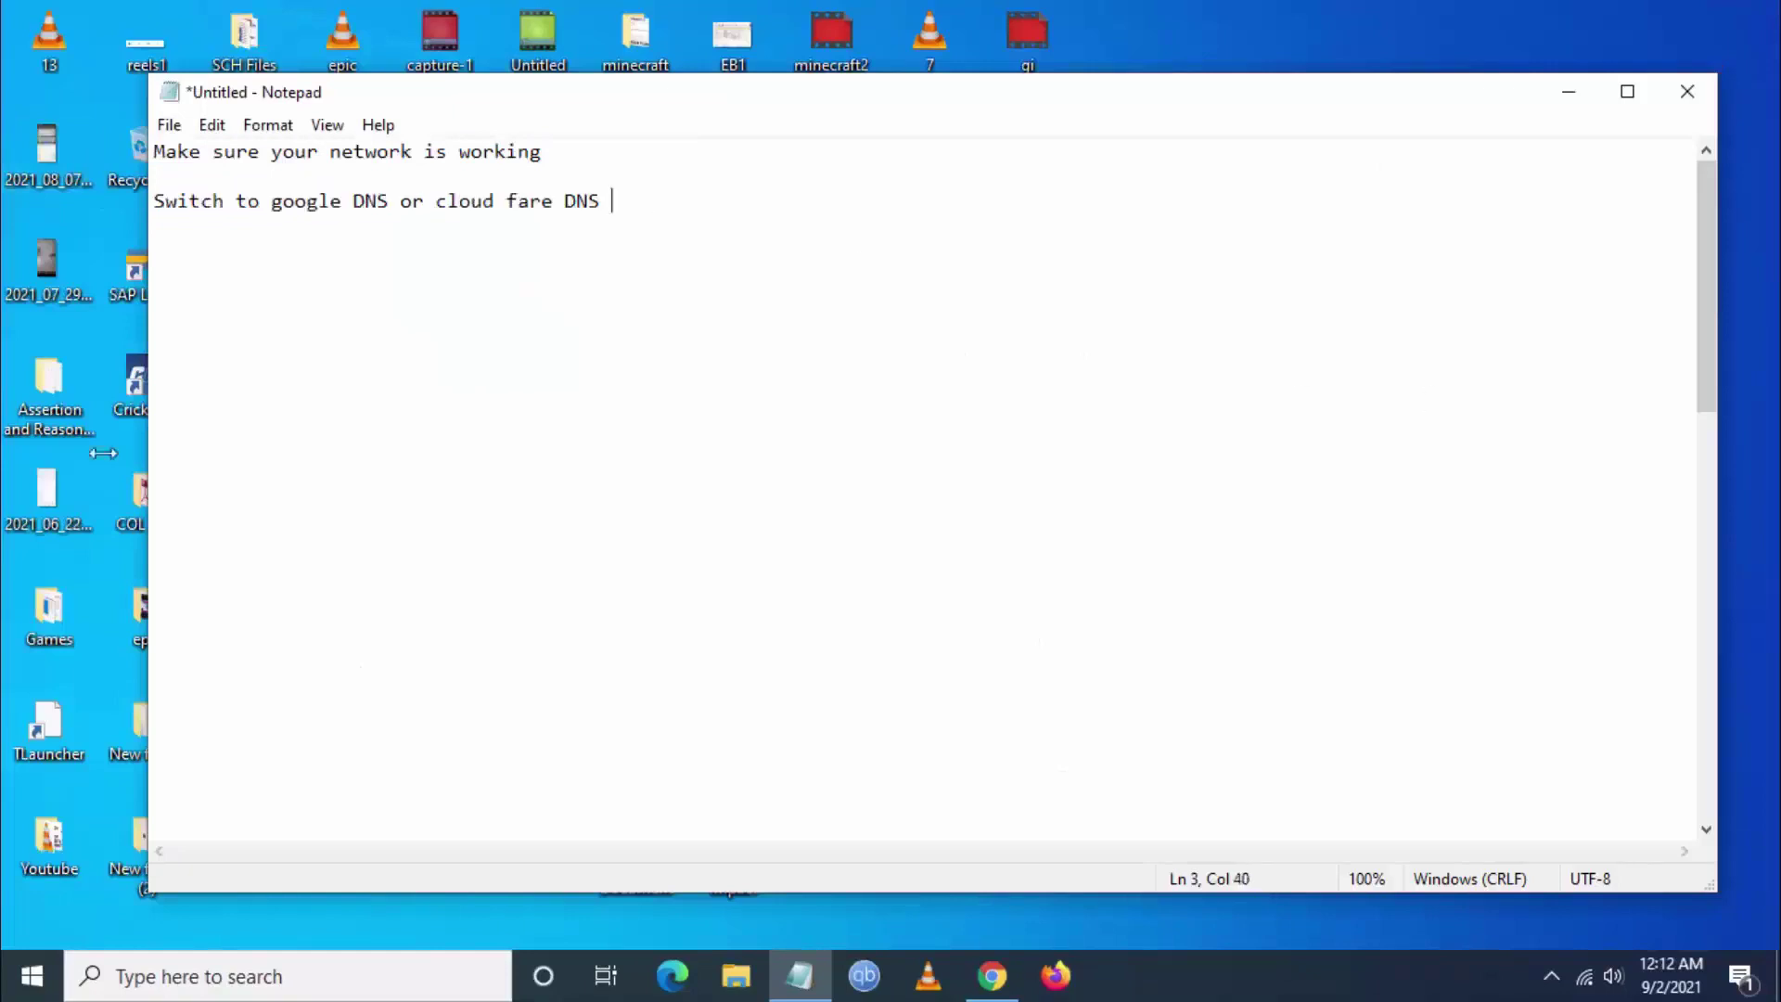
Open the Wi-Fi adapter's IPv4 properties via Control Panel's Network and Sharing Center.
{"action": "left_click", "coordinate": [131, 976]}
{"action": "type", "text": "contro"}
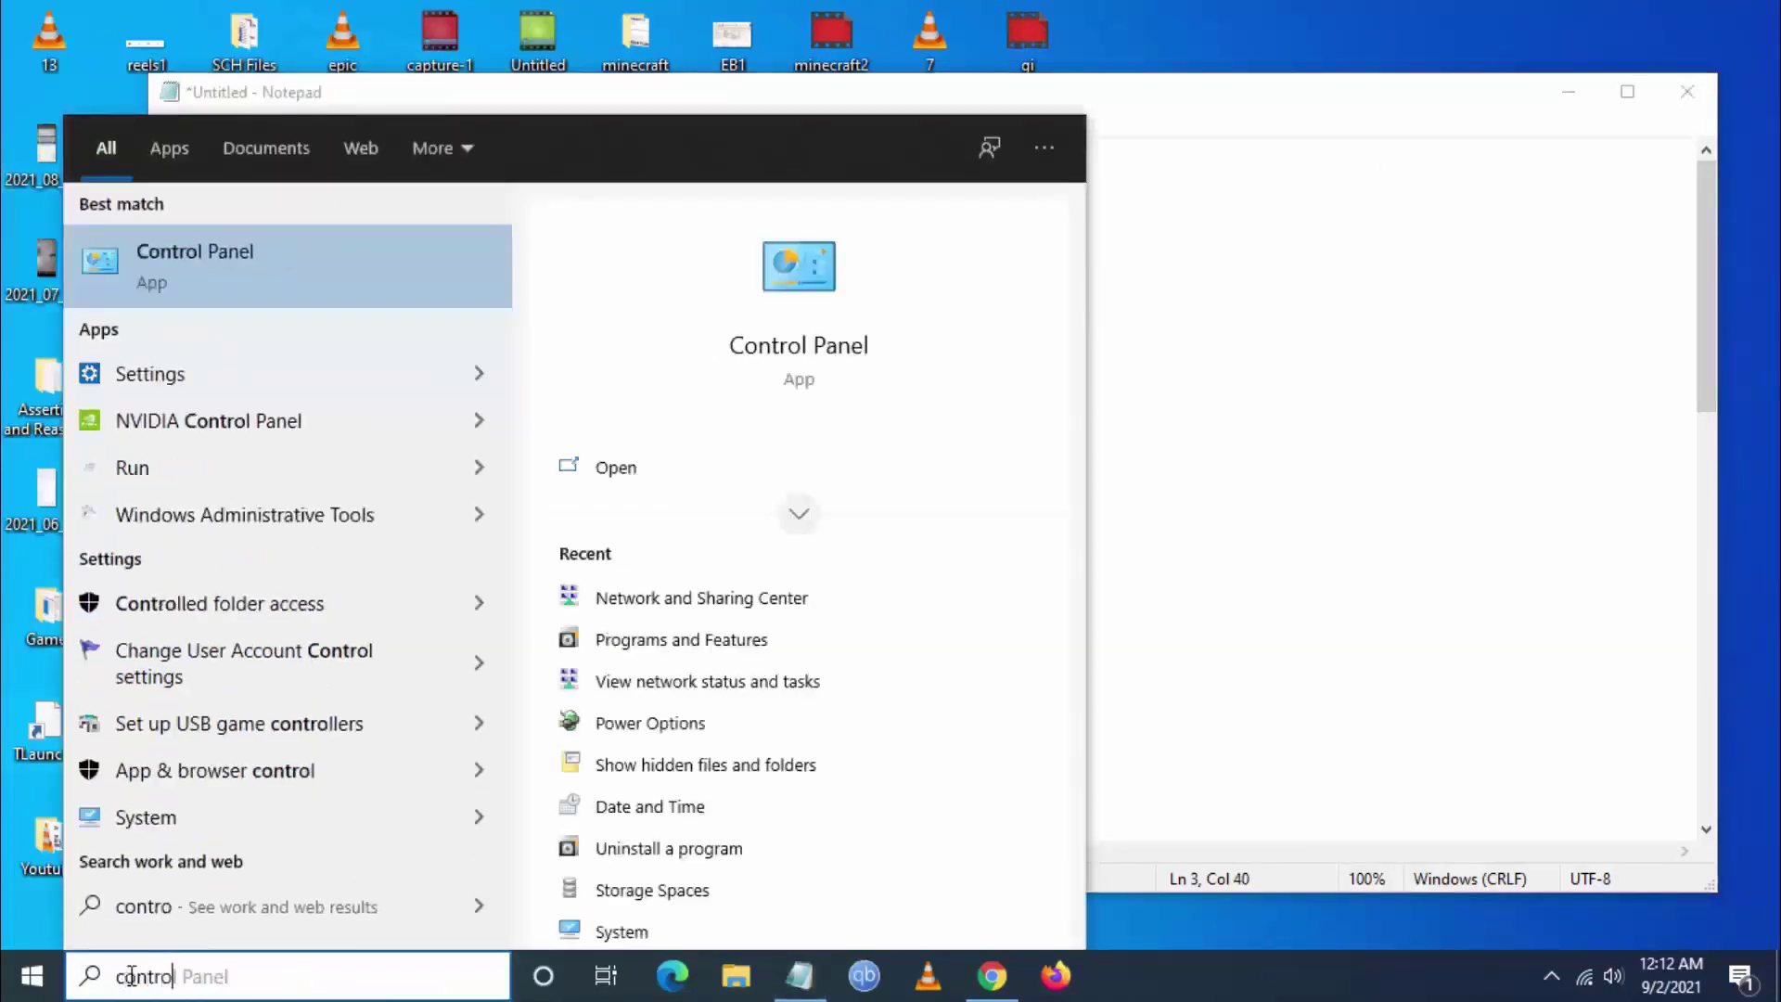
{"action": "type", "text": "l"}
{"action": "left_click", "coordinate": [259, 269]}
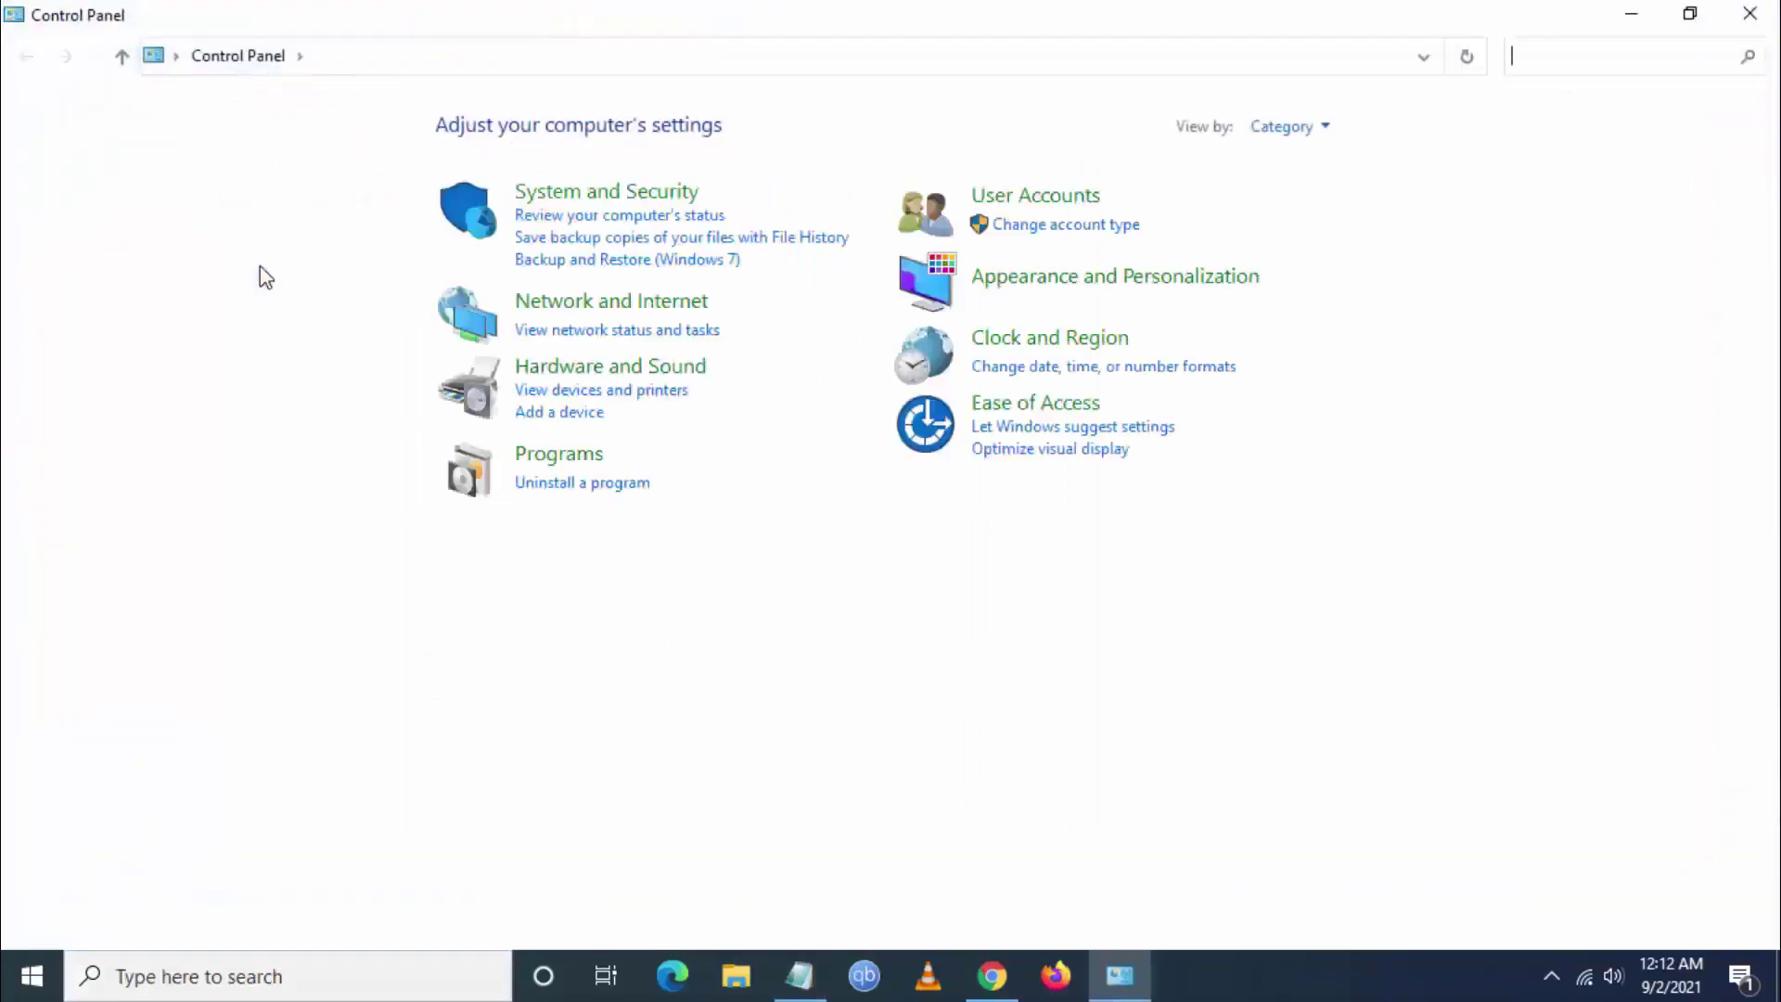
{"action": "left_click", "coordinate": [634, 305]}
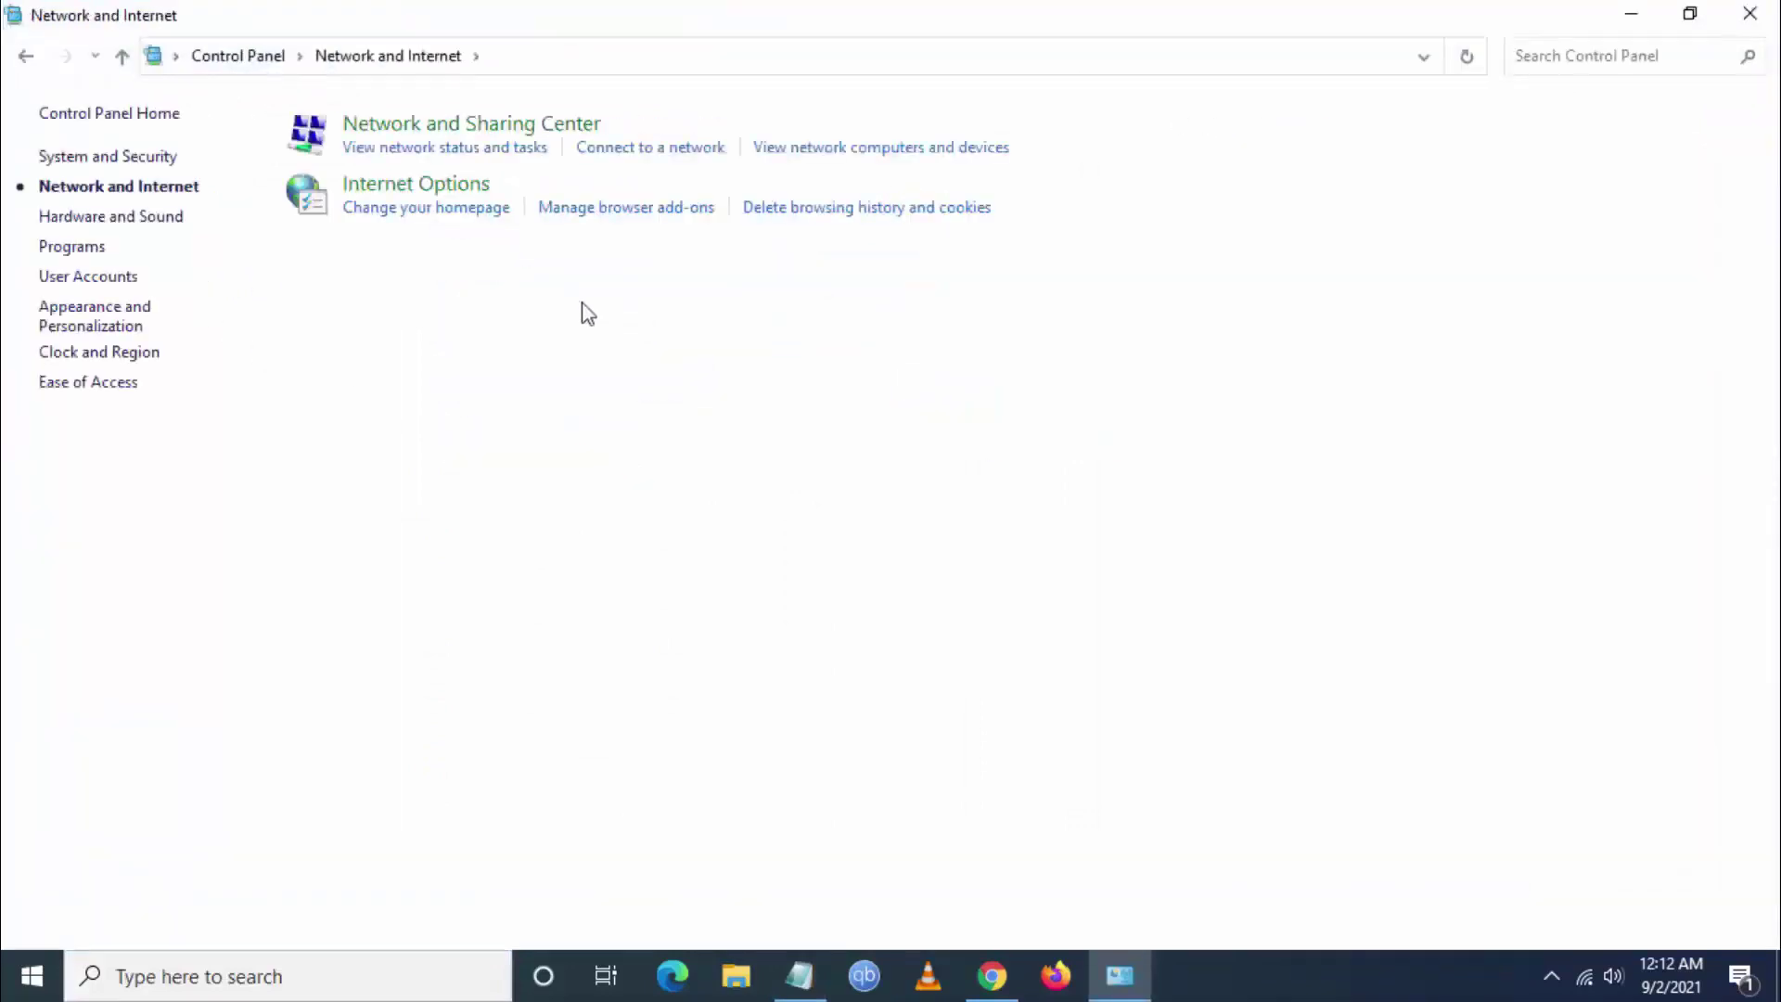
{"action": "left_click", "coordinate": [466, 125]}
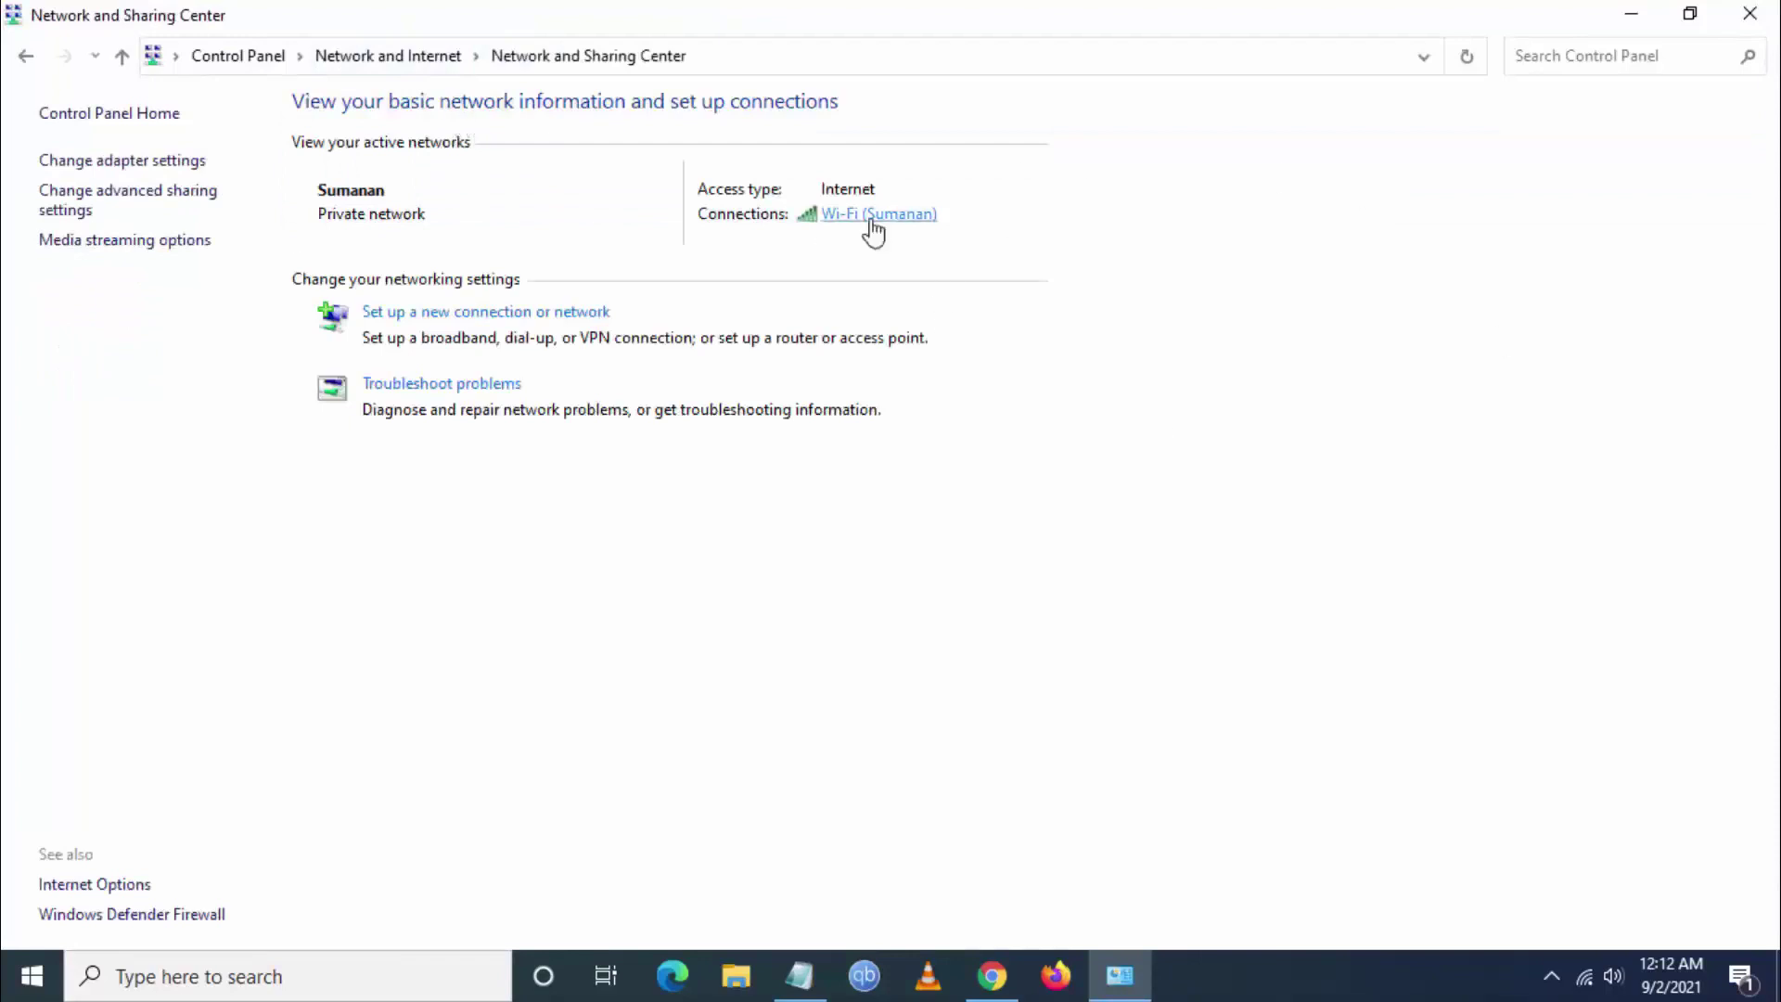
{"action": "left_click", "coordinate": [872, 219]}
{"action": "left_click", "coordinate": [739, 707]}
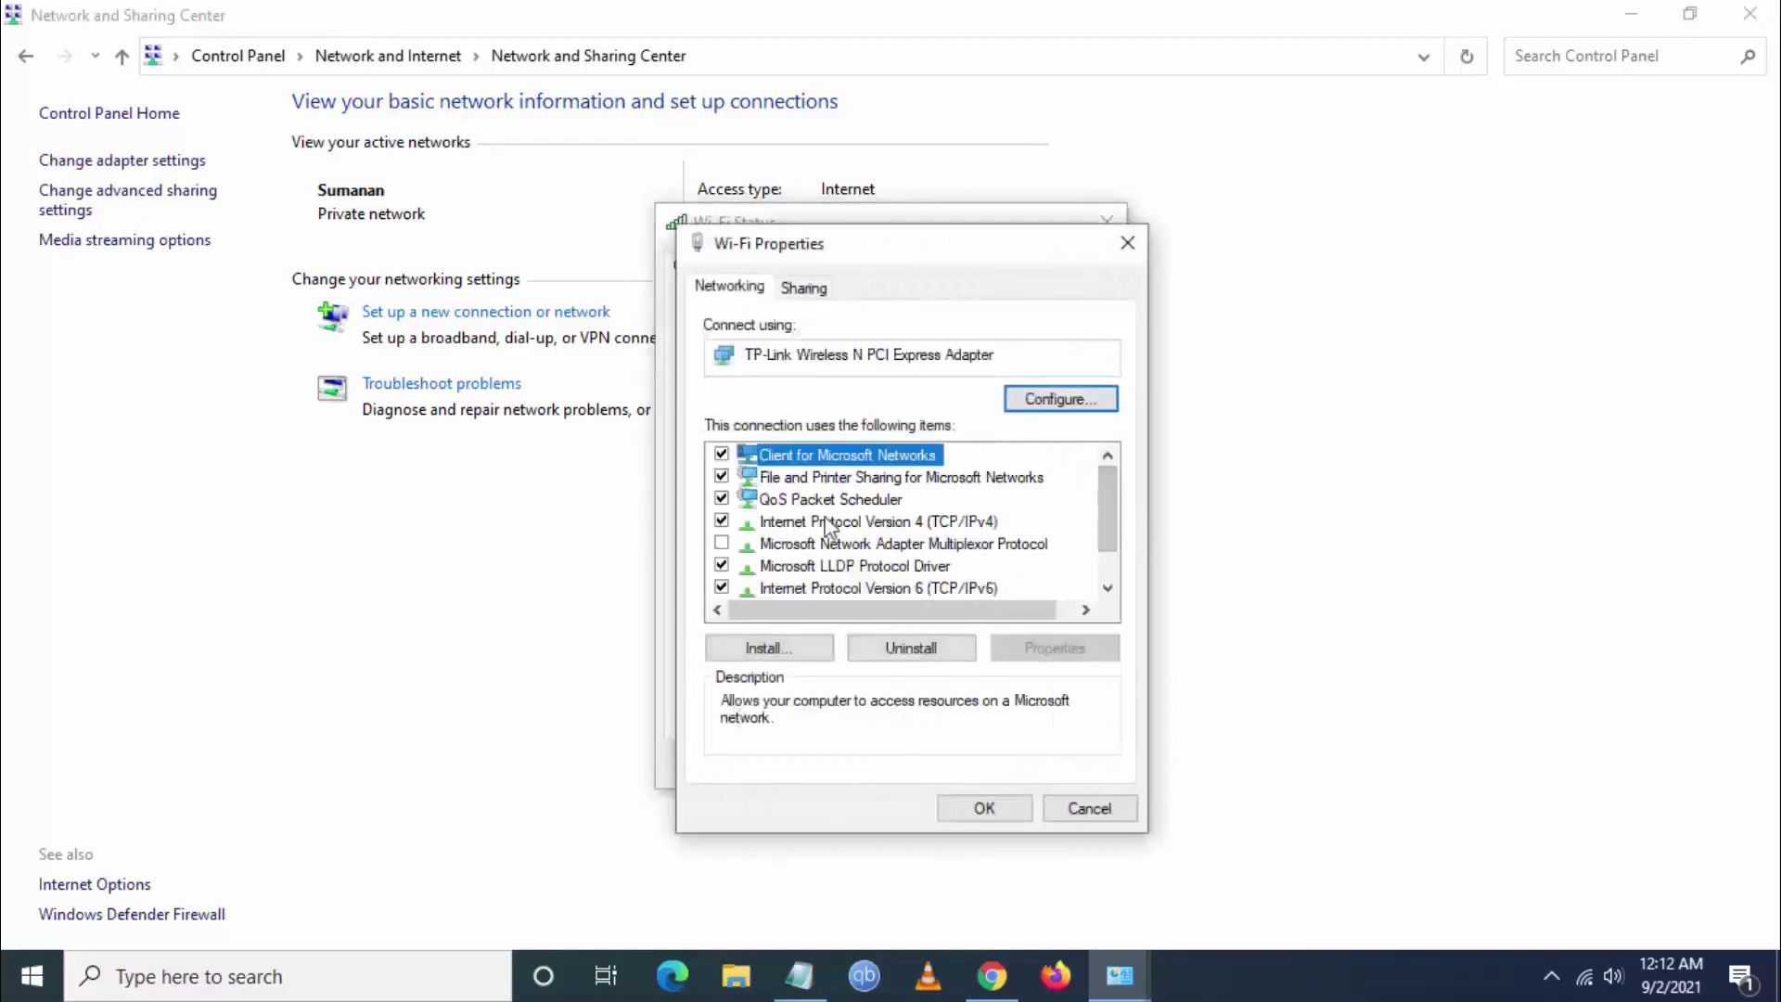
{"action": "left_click", "coordinate": [861, 524]}
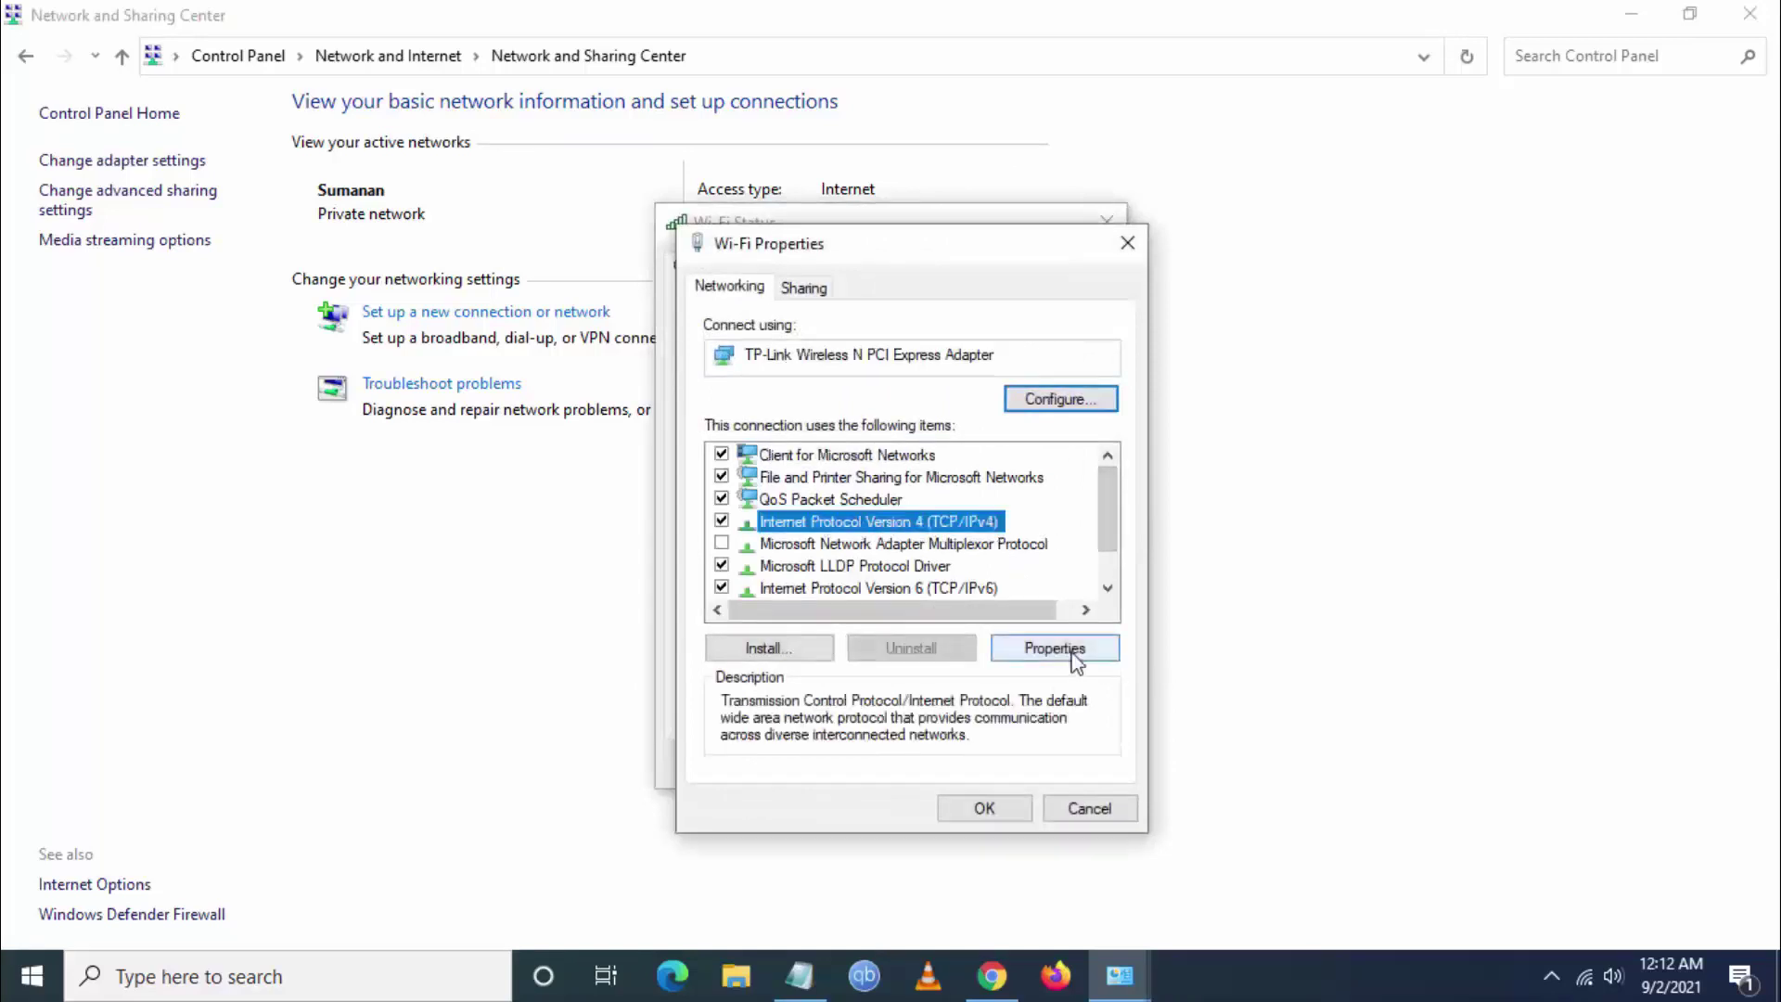
{"action": "left_click", "coordinate": [1067, 649]}
Reposition the IPv4 settings and check the DNS instruction notes alongside them.
{"action": "left_click_drag", "start_coordinate": [1007, 362], "coordinate": [1045, 268]}
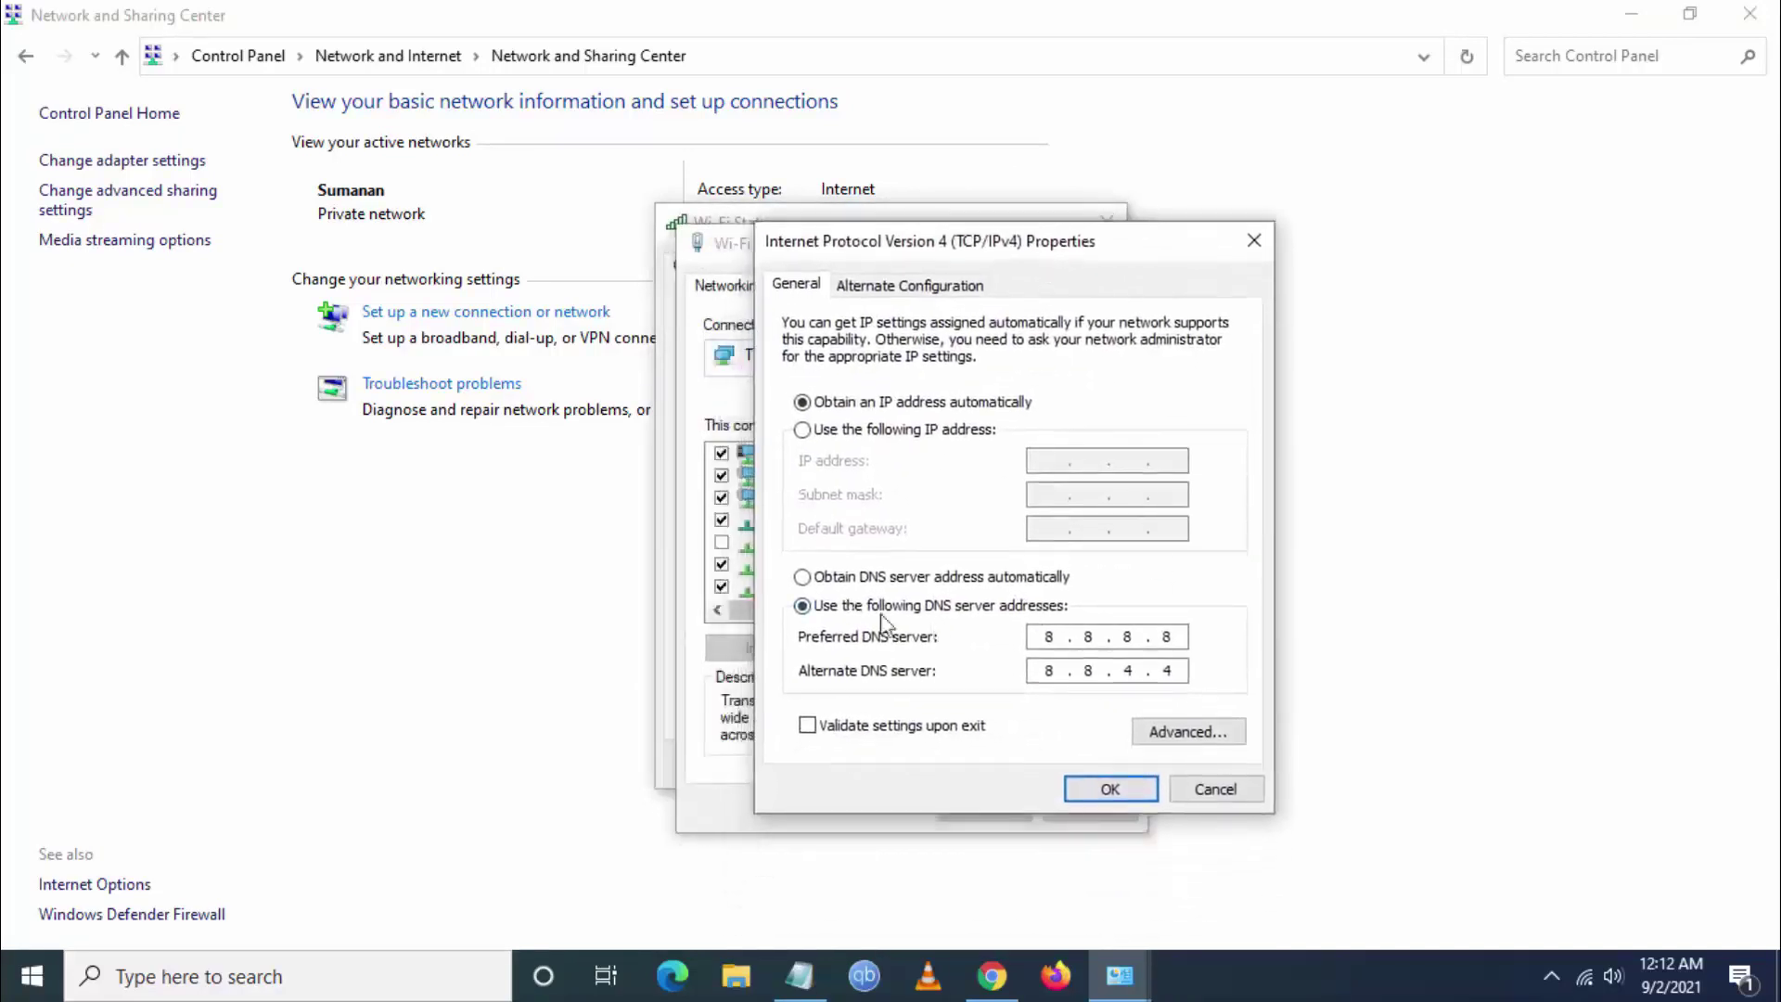
{"action": "left_click", "coordinate": [799, 975]}
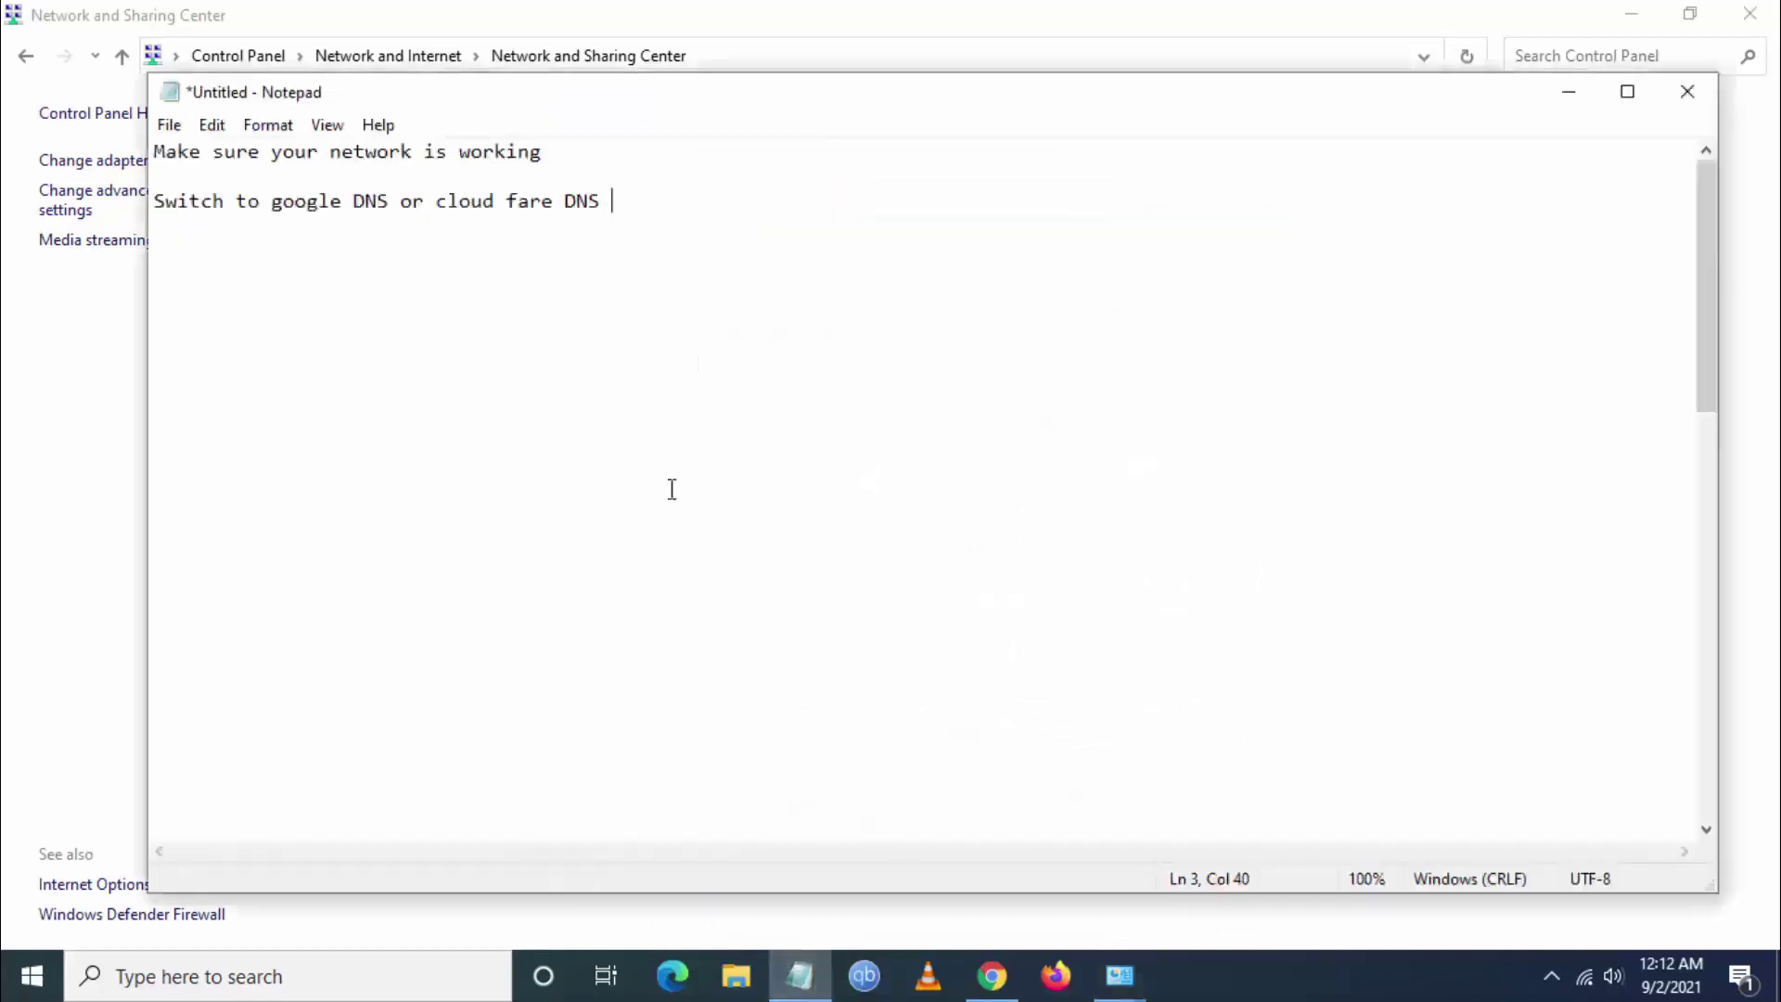
{"action": "scroll", "coordinate": [650, 501], "scroll_direction": "down", "scroll_amount": 5}
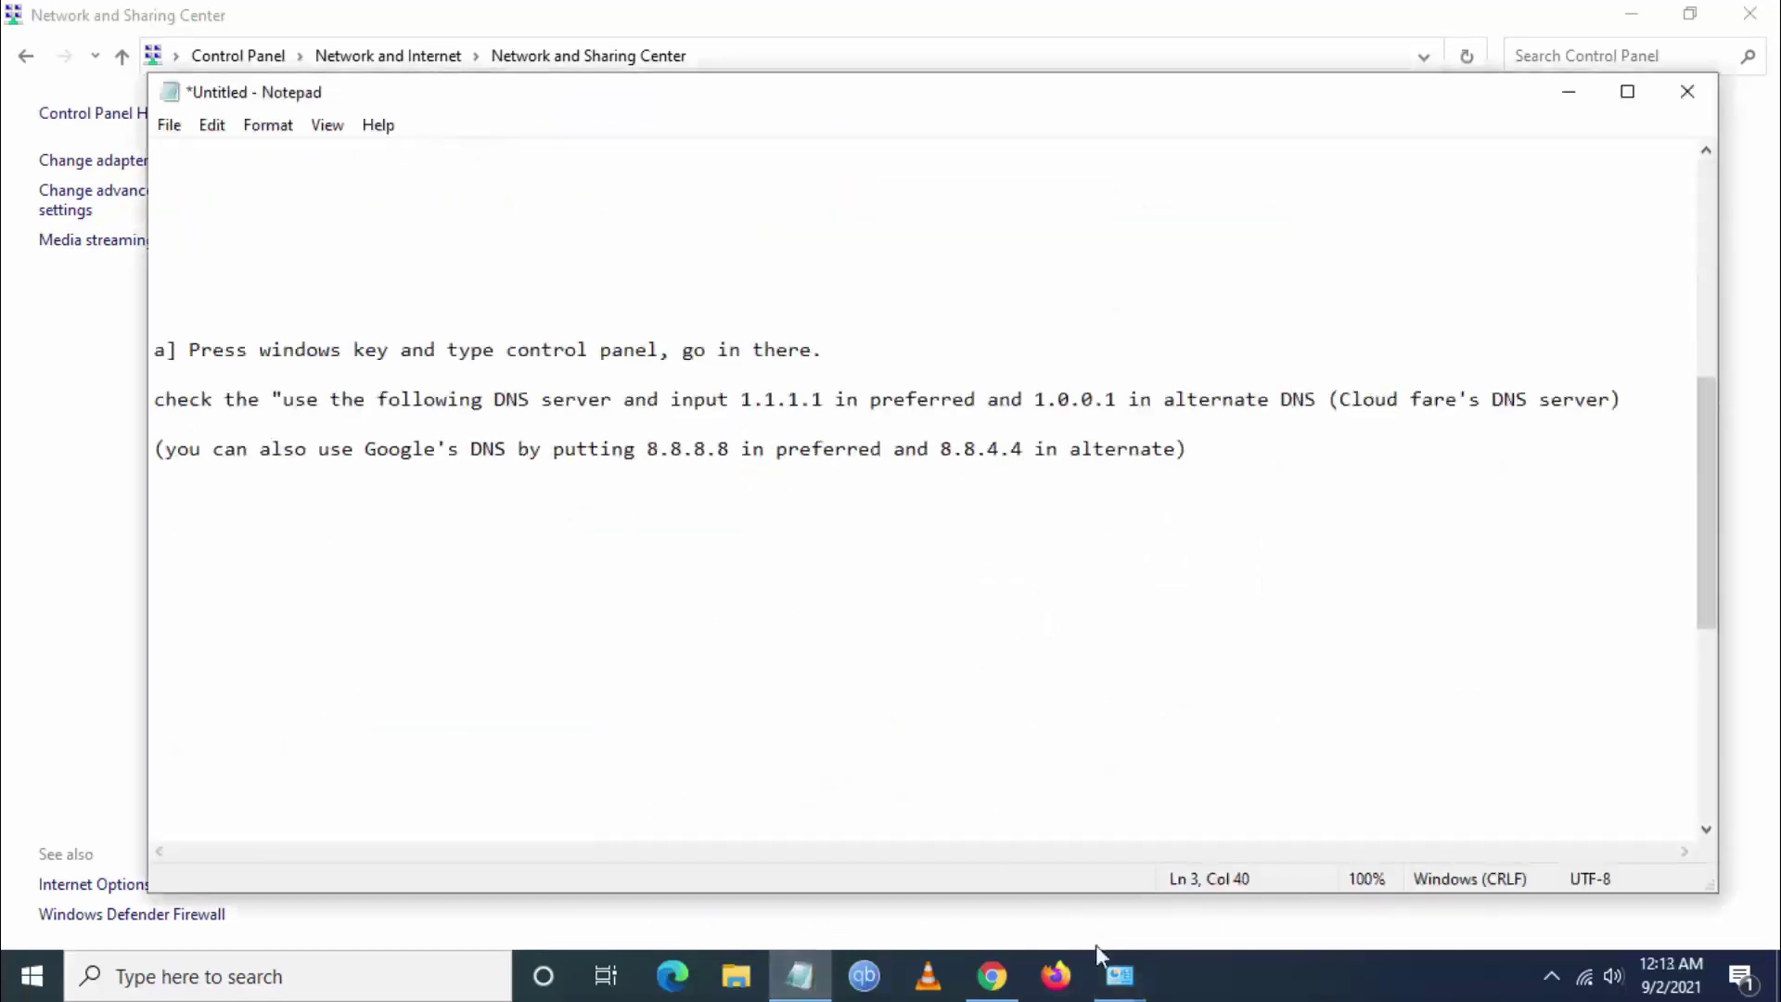
{"action": "mouse_move", "coordinate": [1119, 975]}
{"action": "left_click", "coordinate": [1265, 905]}
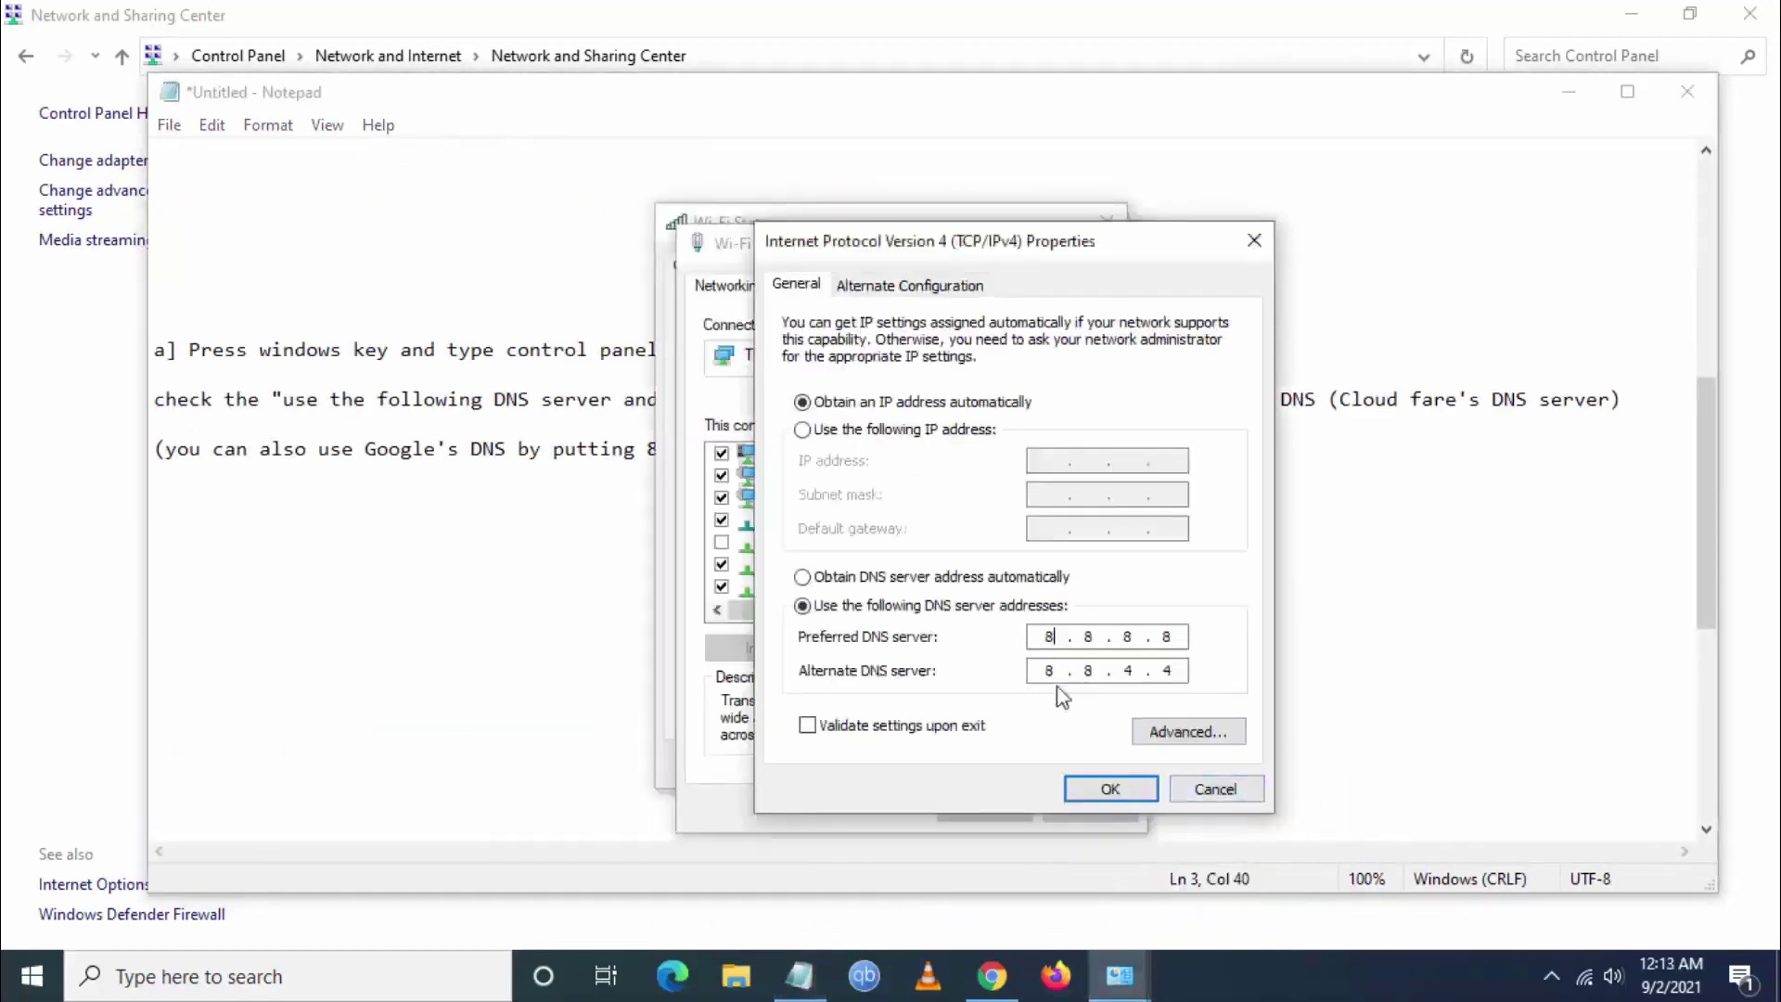
{"action": "left_click", "coordinate": [1327, 621]}
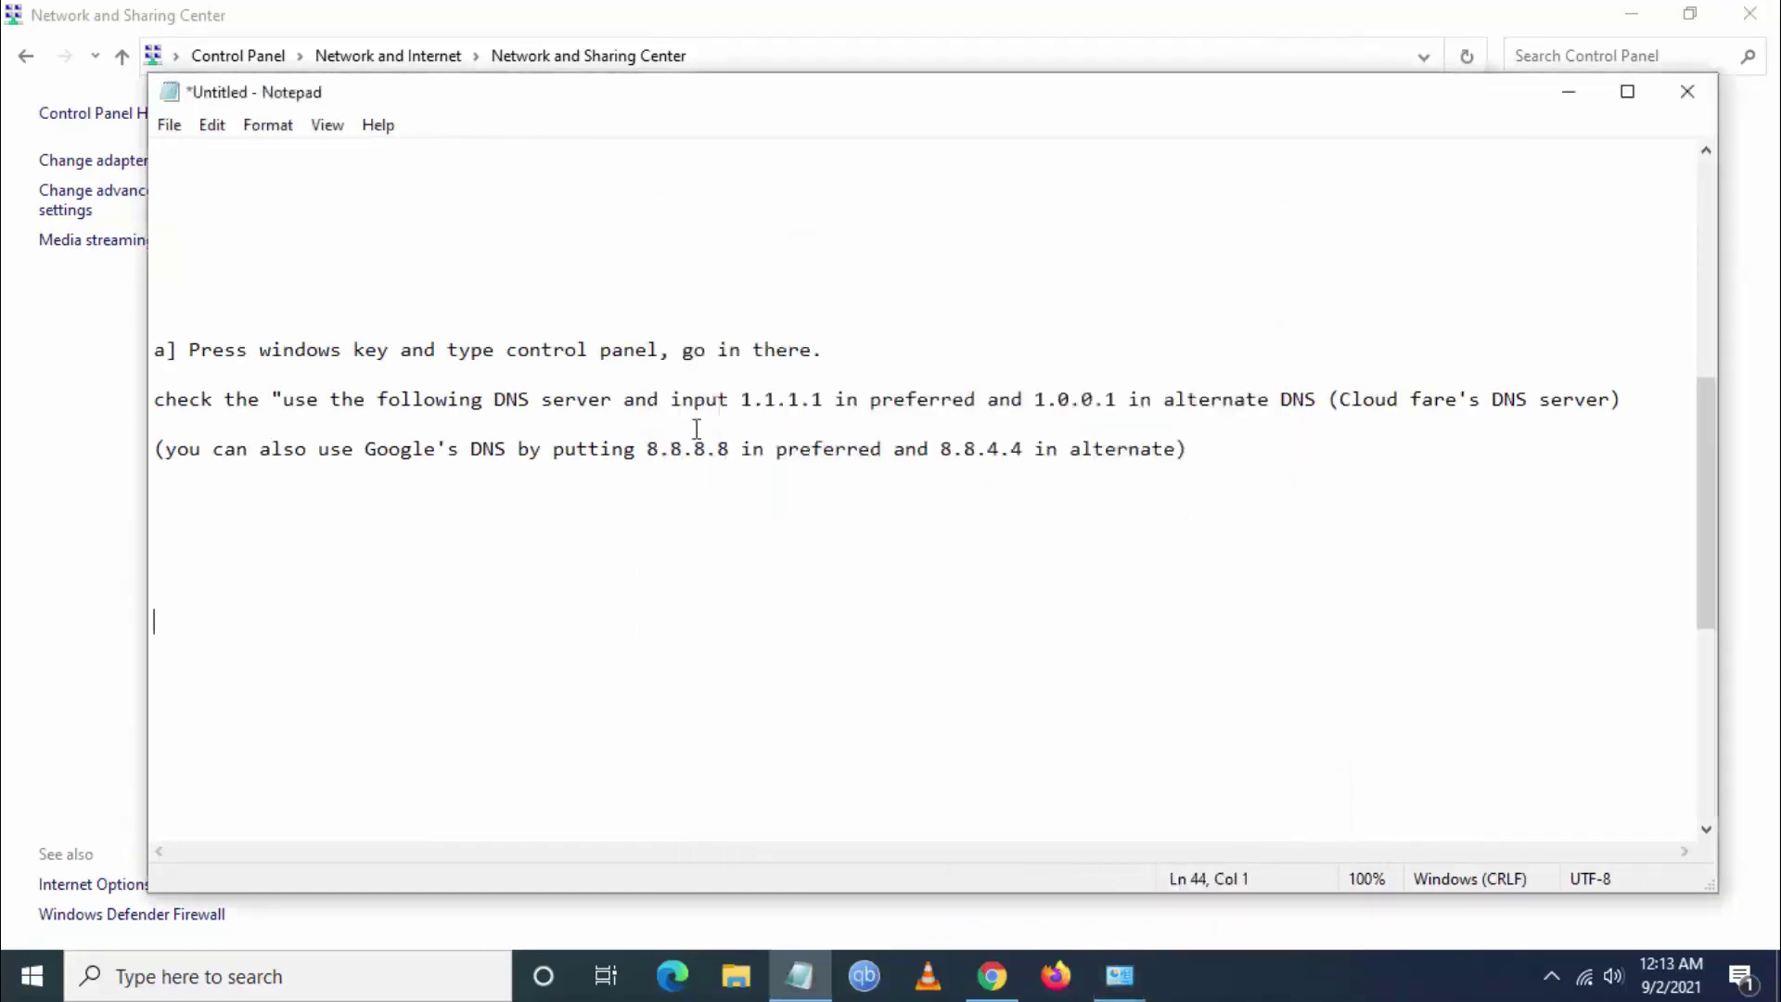
{"action": "mouse_move", "coordinate": [1123, 978]}
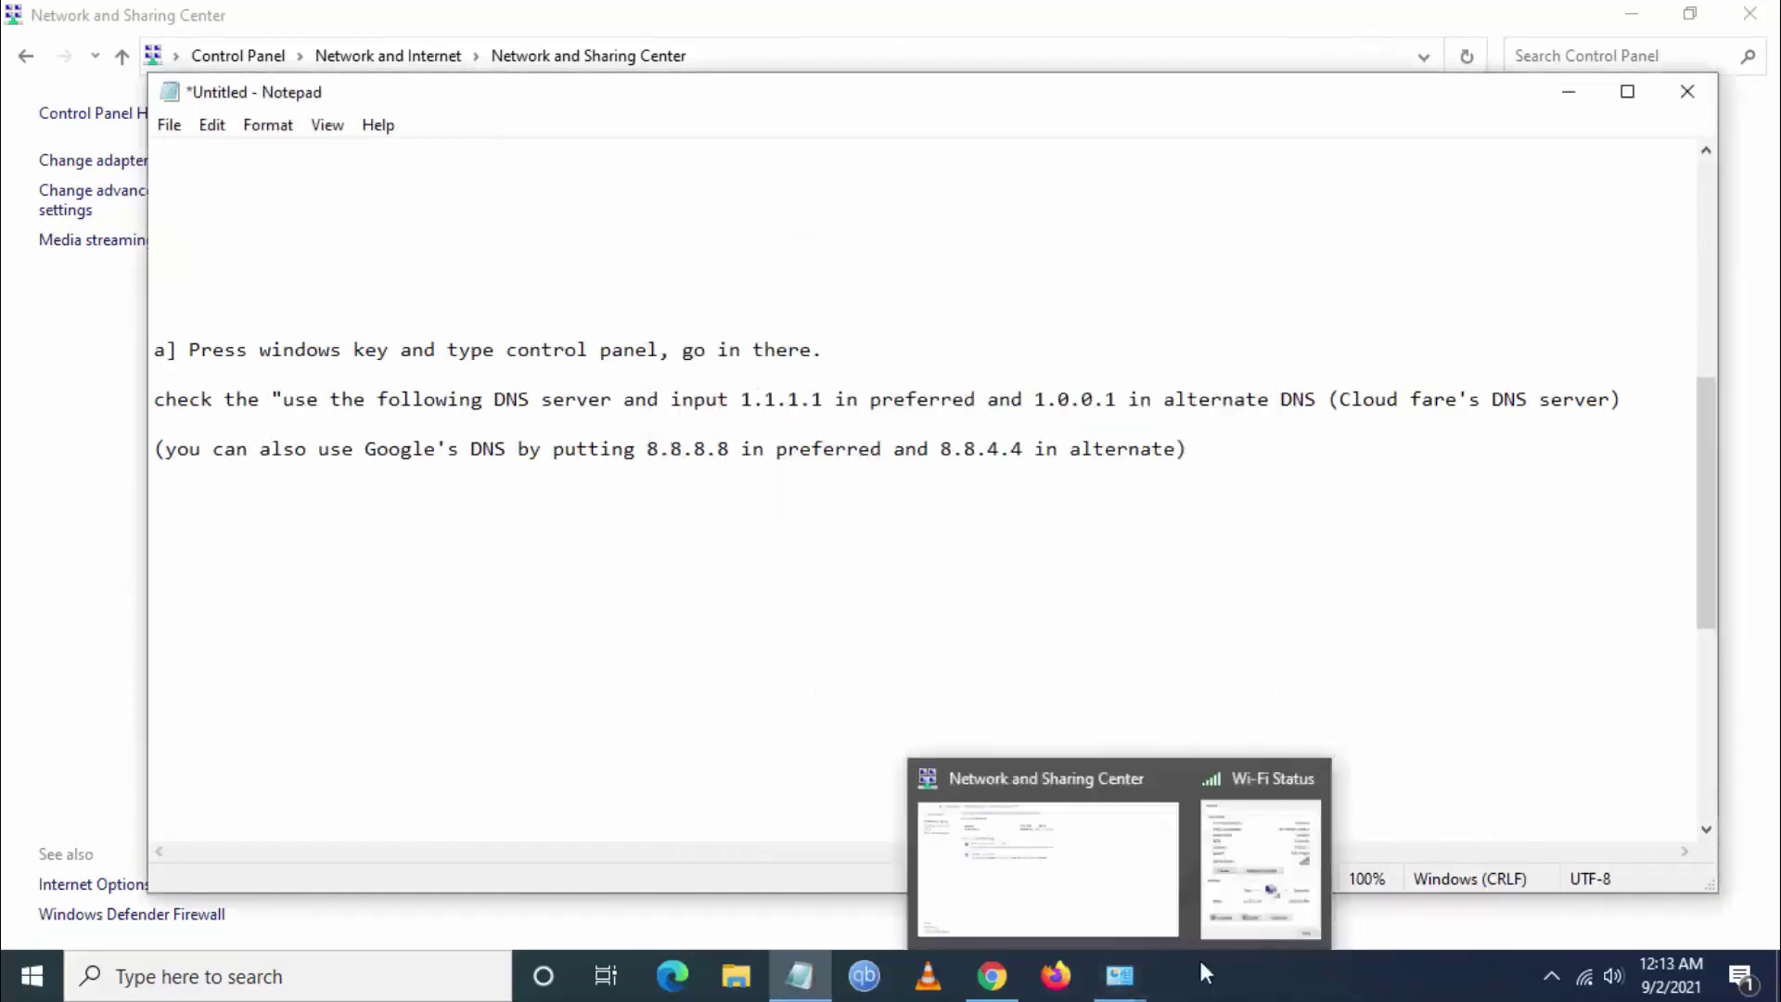
{"action": "left_click", "coordinate": [1243, 891]}
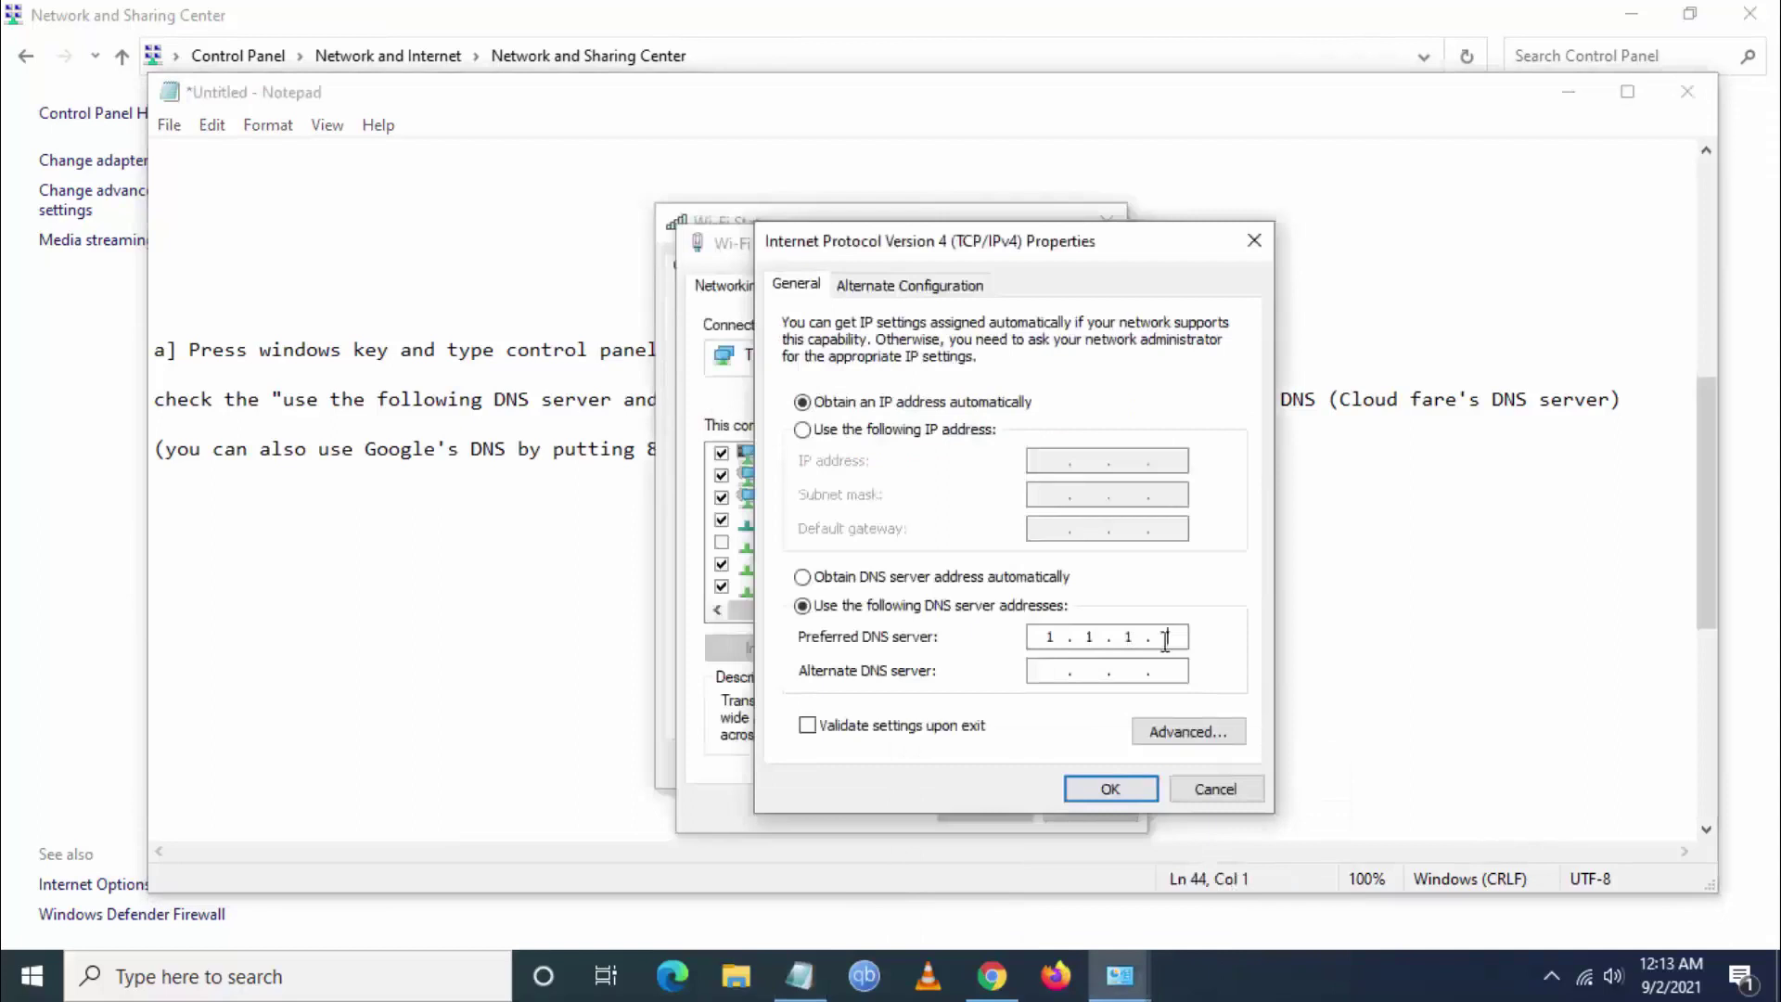
{"action": "left_click", "coordinate": [1464, 619]}
{"action": "mouse_move", "coordinate": [1119, 976]}
{"action": "left_click", "coordinate": [1216, 927]}
Set DNS to 1.1.1.1 preferred and 1.0.0.1 alternate, save, and close the Wi-Fi windows.
{"action": "left_click", "coordinate": [1138, 670]}
{"action": "left_click", "coordinate": [1174, 670]}
{"action": "left_click", "coordinate": [1117, 788]}
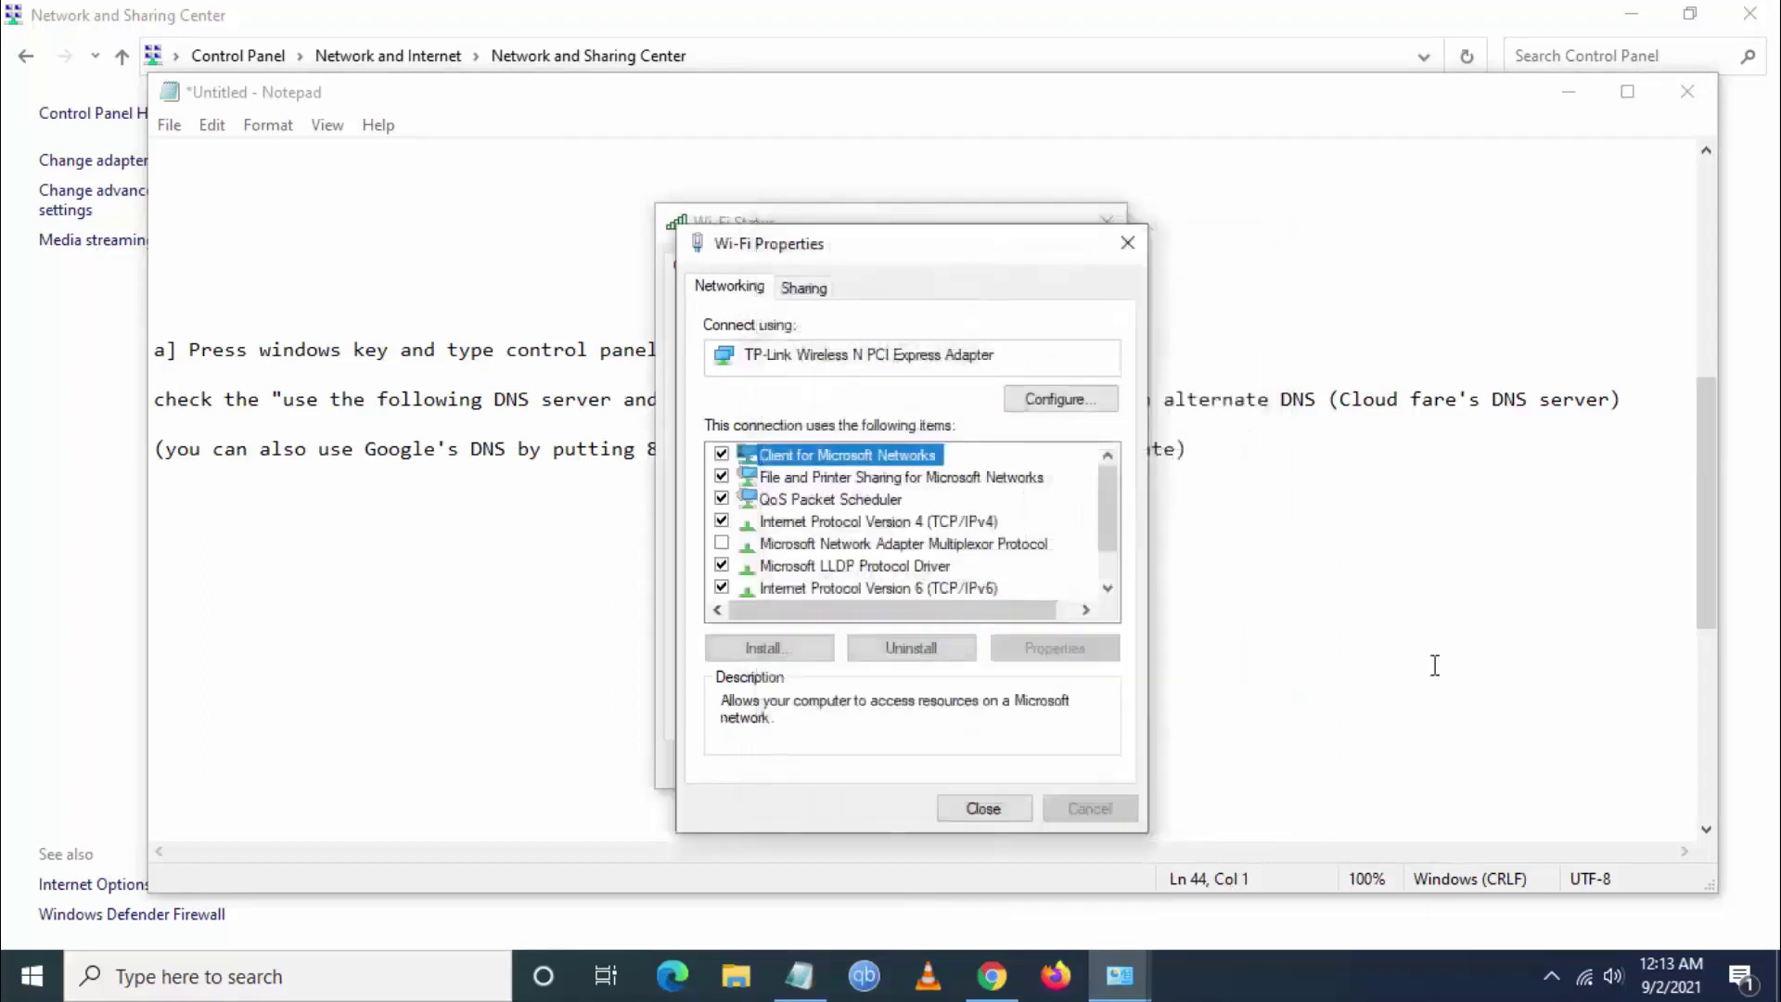
{"action": "left_click", "coordinate": [983, 807]}
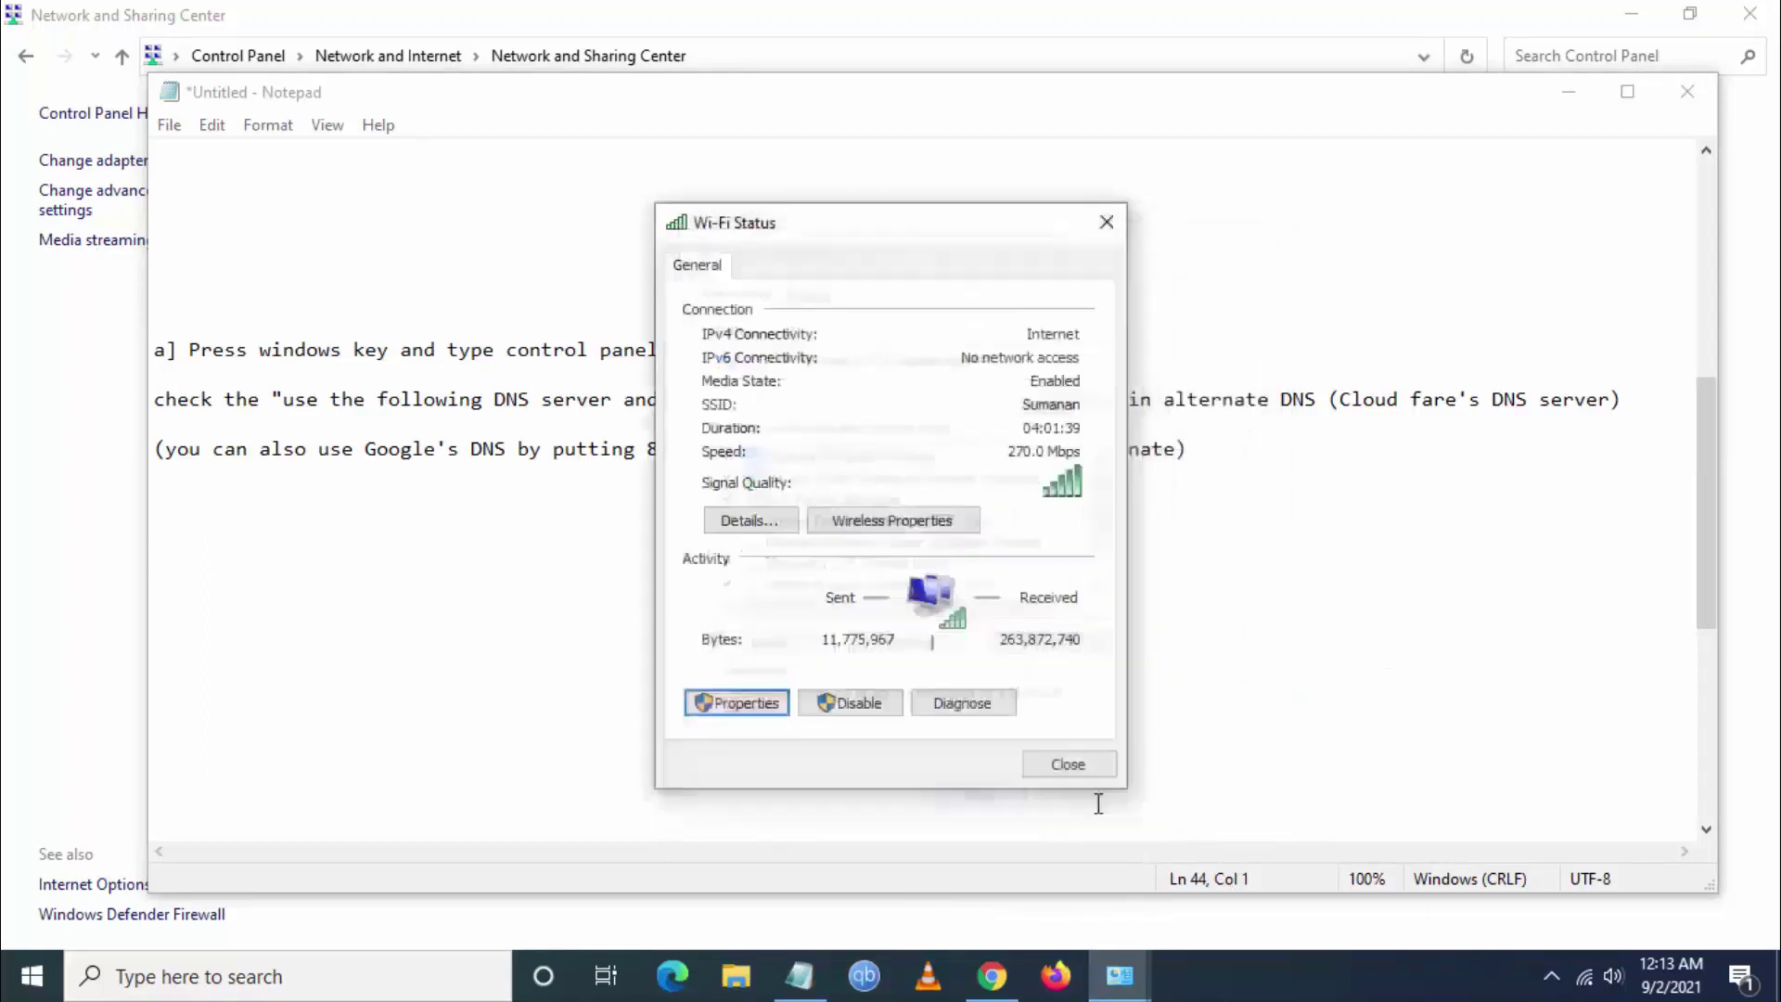
{"action": "left_click", "coordinate": [1106, 223]}
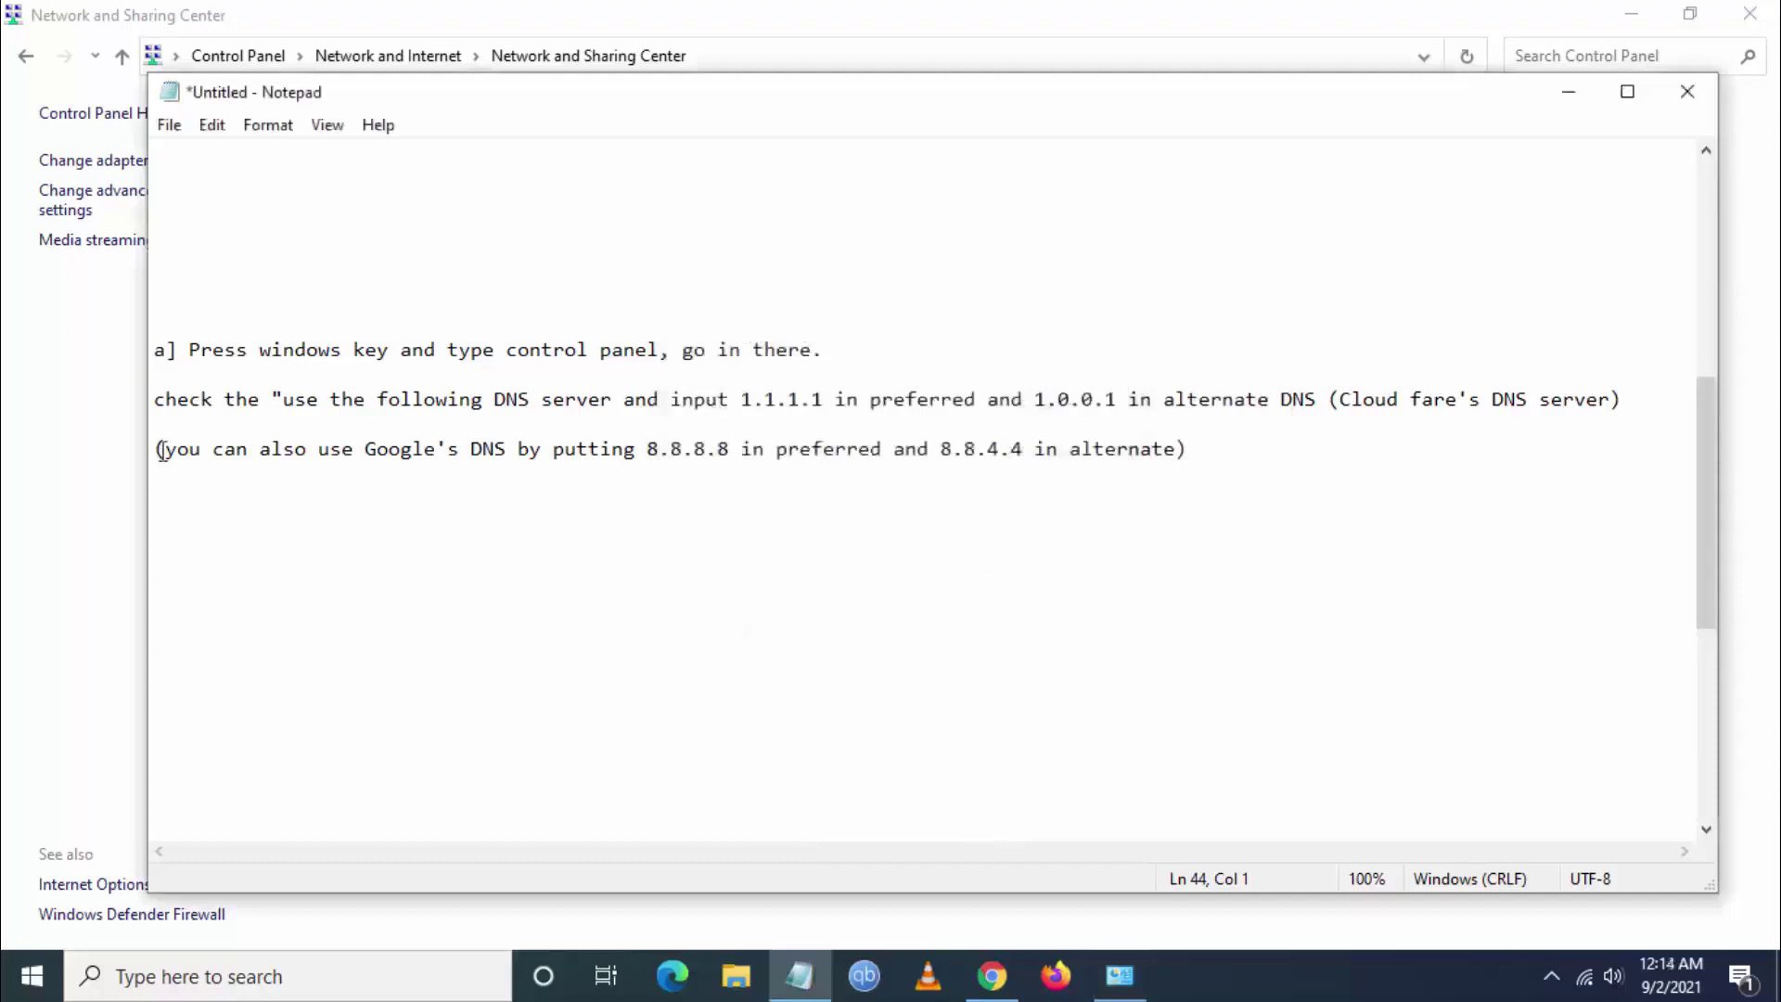
Highlight the Google DNS alternative note in the instructions.
{"action": "left_click_drag", "start_coordinate": [161, 452], "coordinate": [1195, 440]}
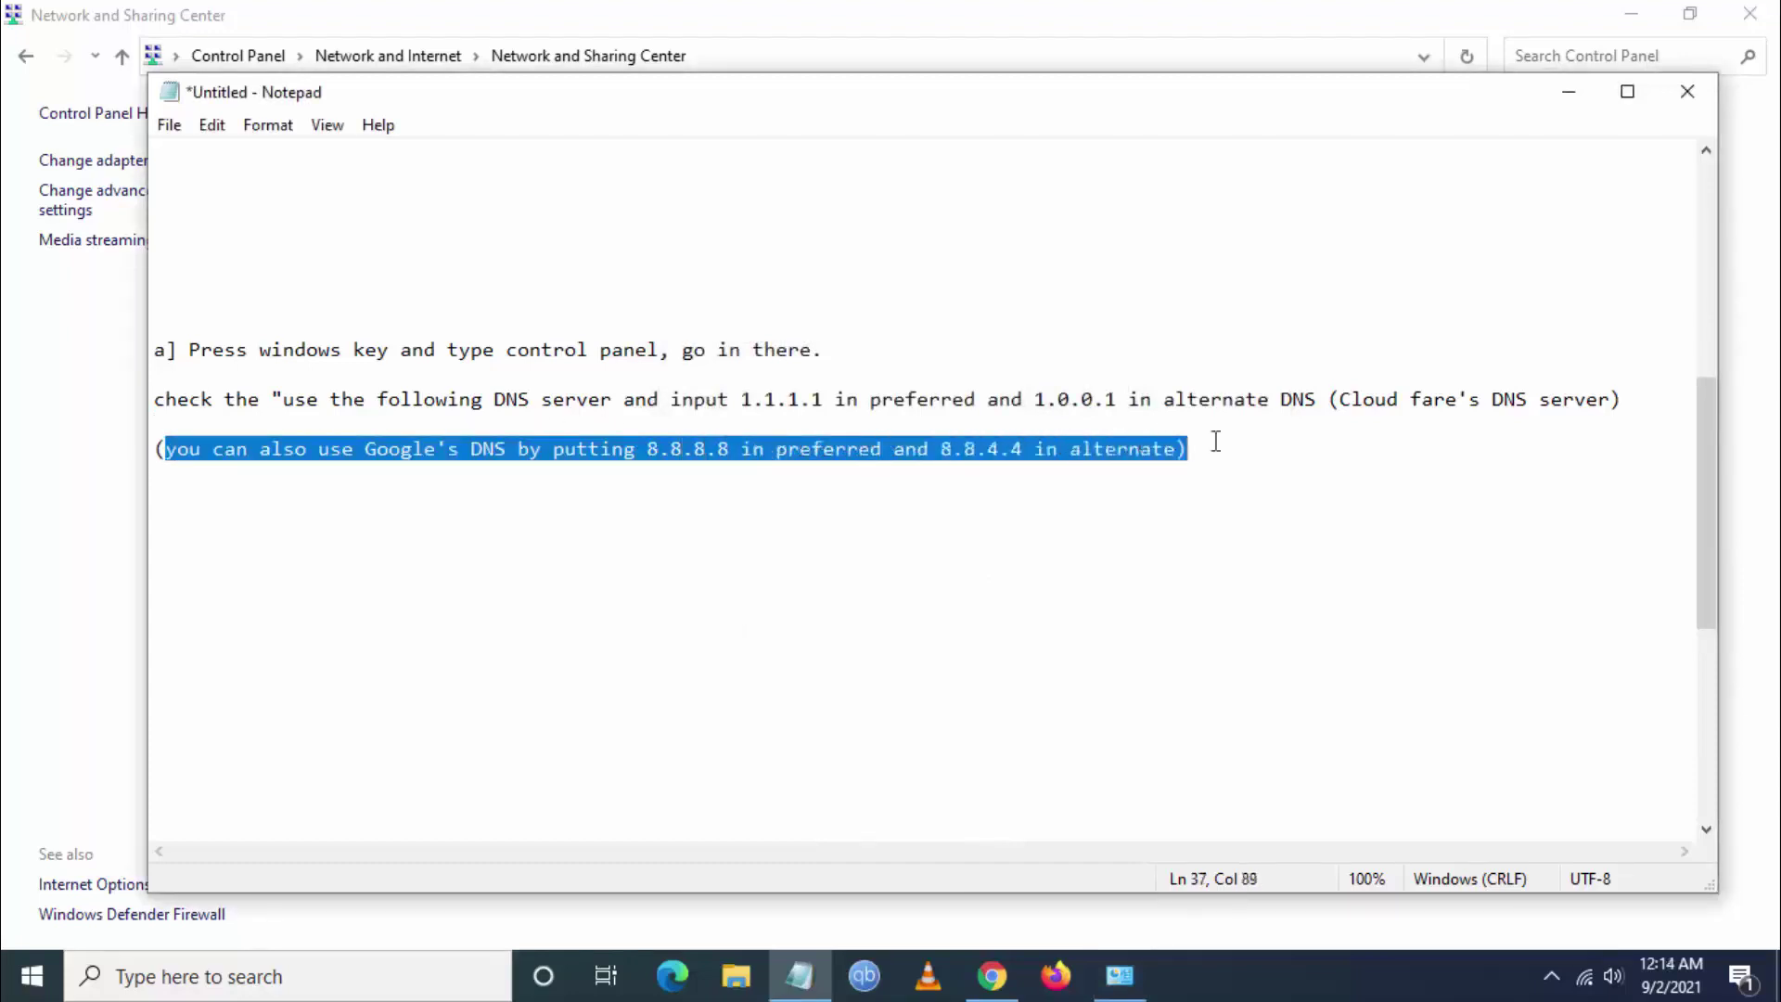
{"action": "left_click", "coordinate": [553, 566]}
{"action": "scroll", "coordinate": [547, 547], "scroll_direction": "down", "scroll_amount": 7}
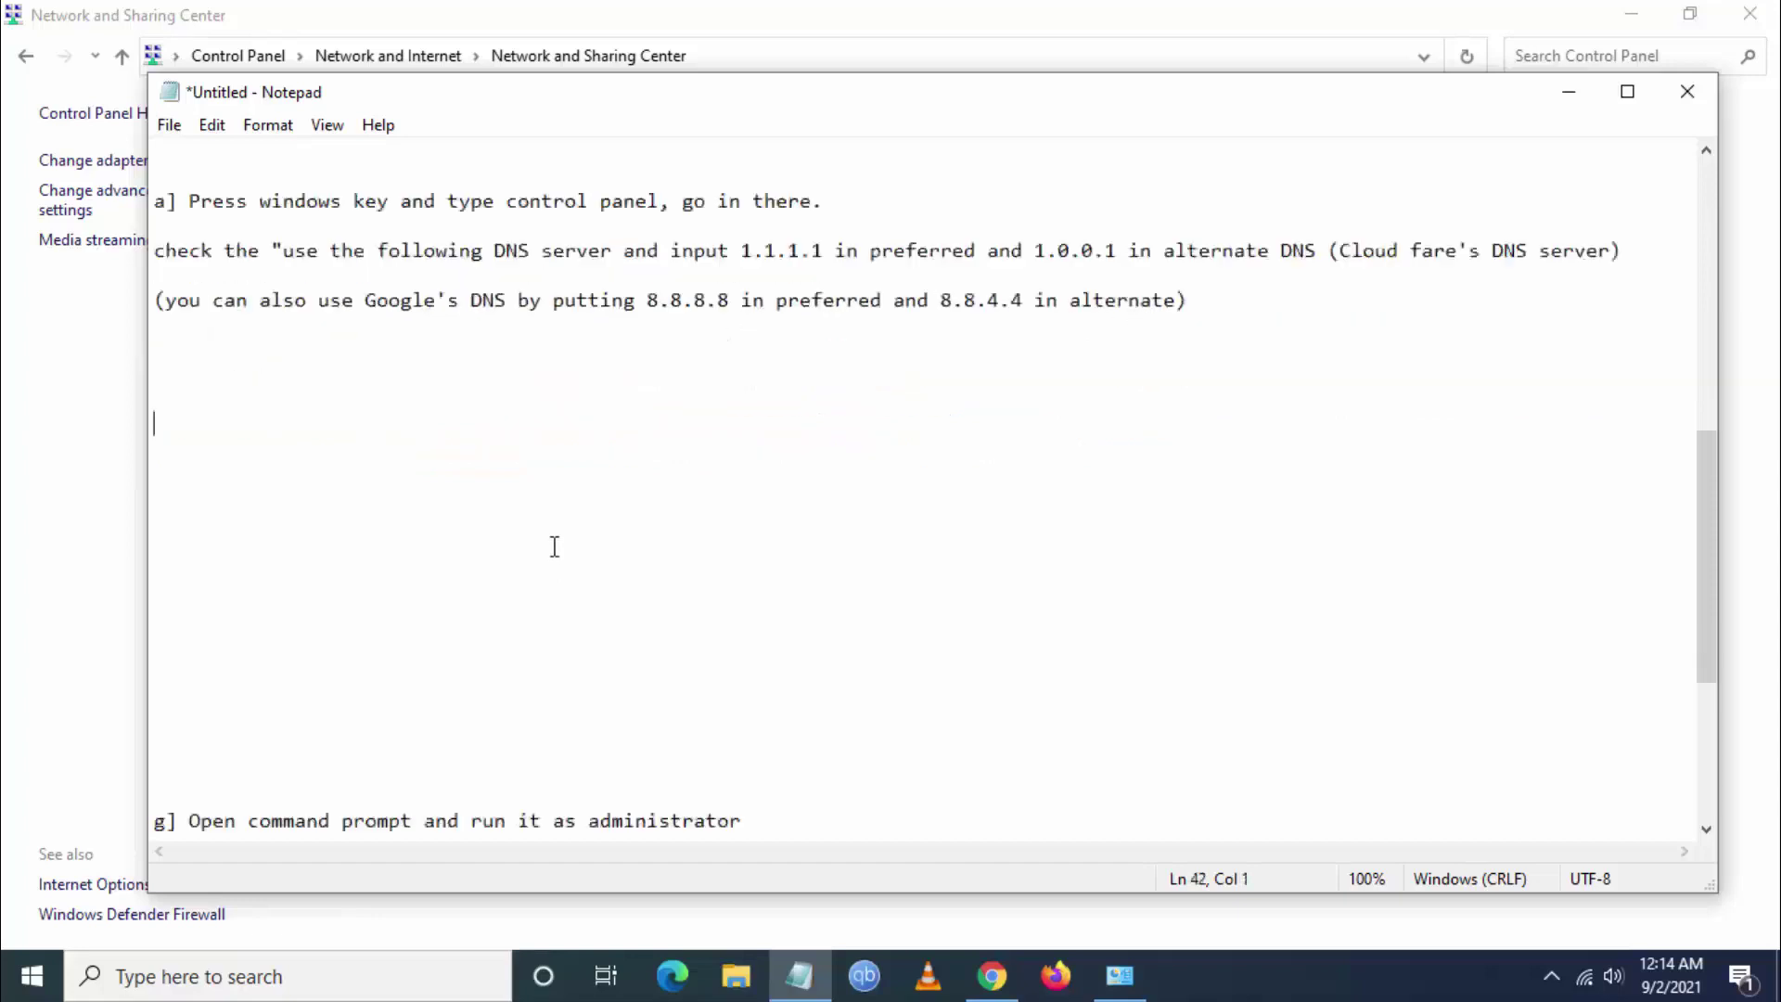
Launch Command Prompt as administrator and place it beside the notes.
{"action": "left_click_drag", "start_coordinate": [177, 449], "coordinate": [757, 441]}
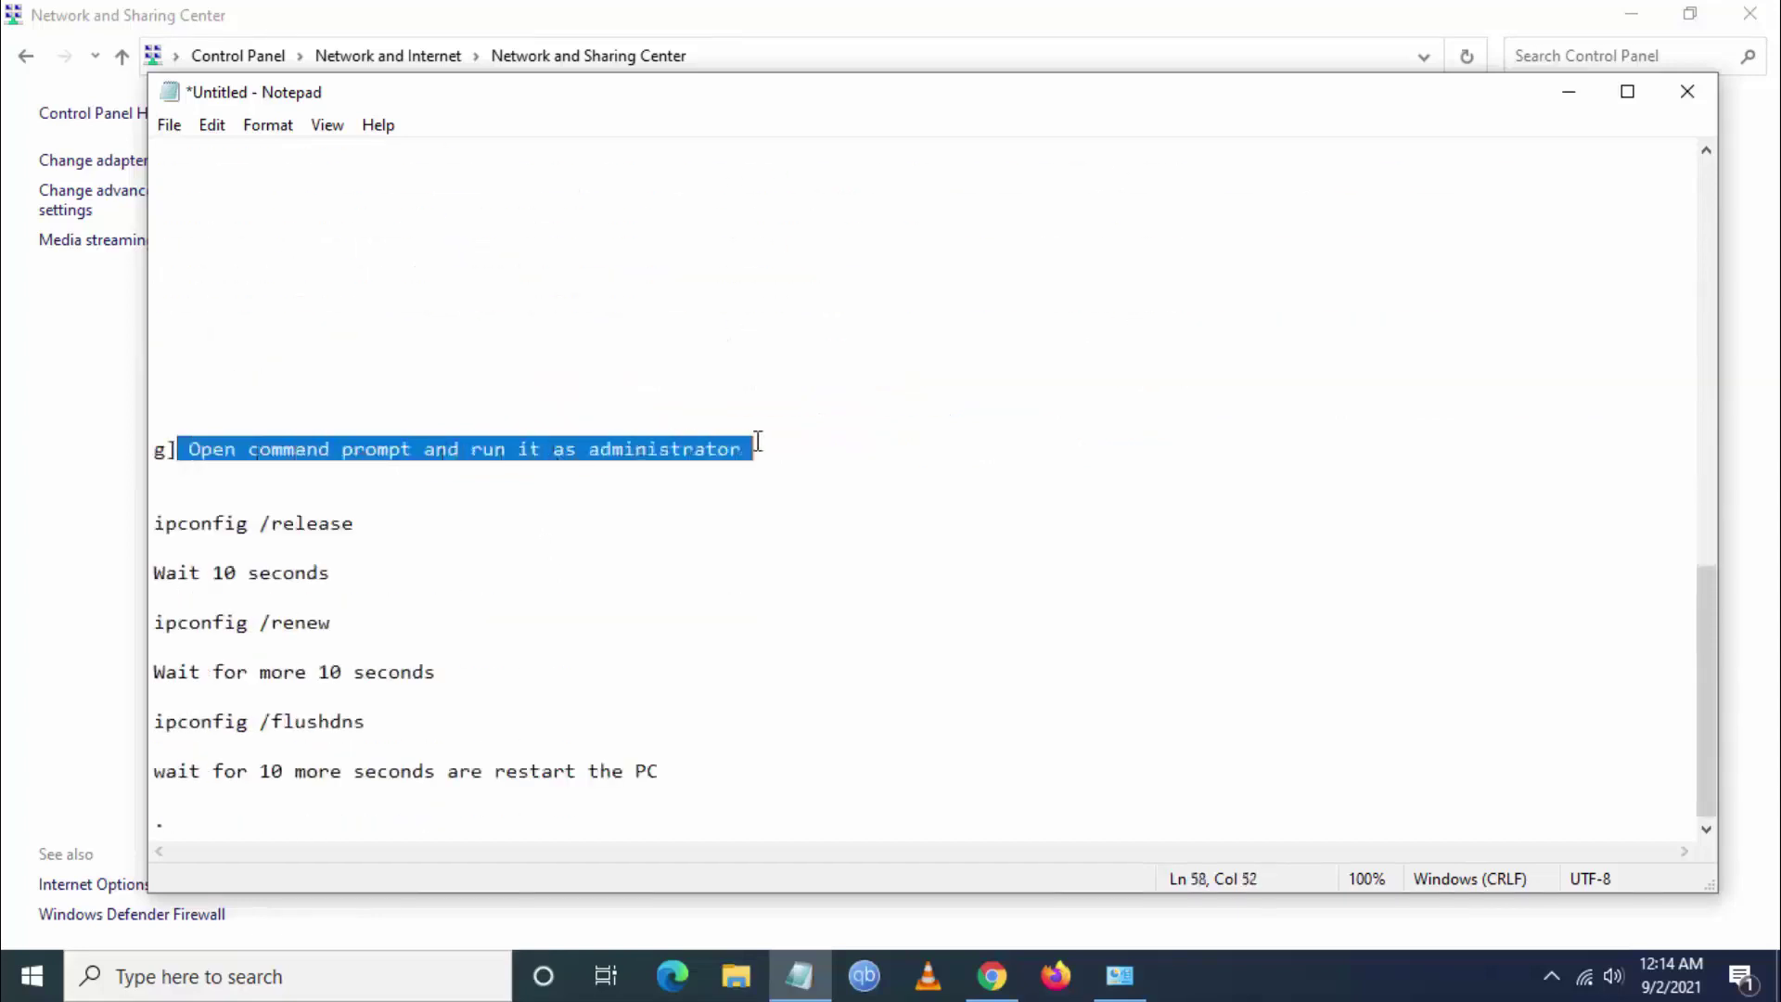
{"action": "left_click", "coordinate": [263, 976]}
{"action": "type", "text": "cmd"}
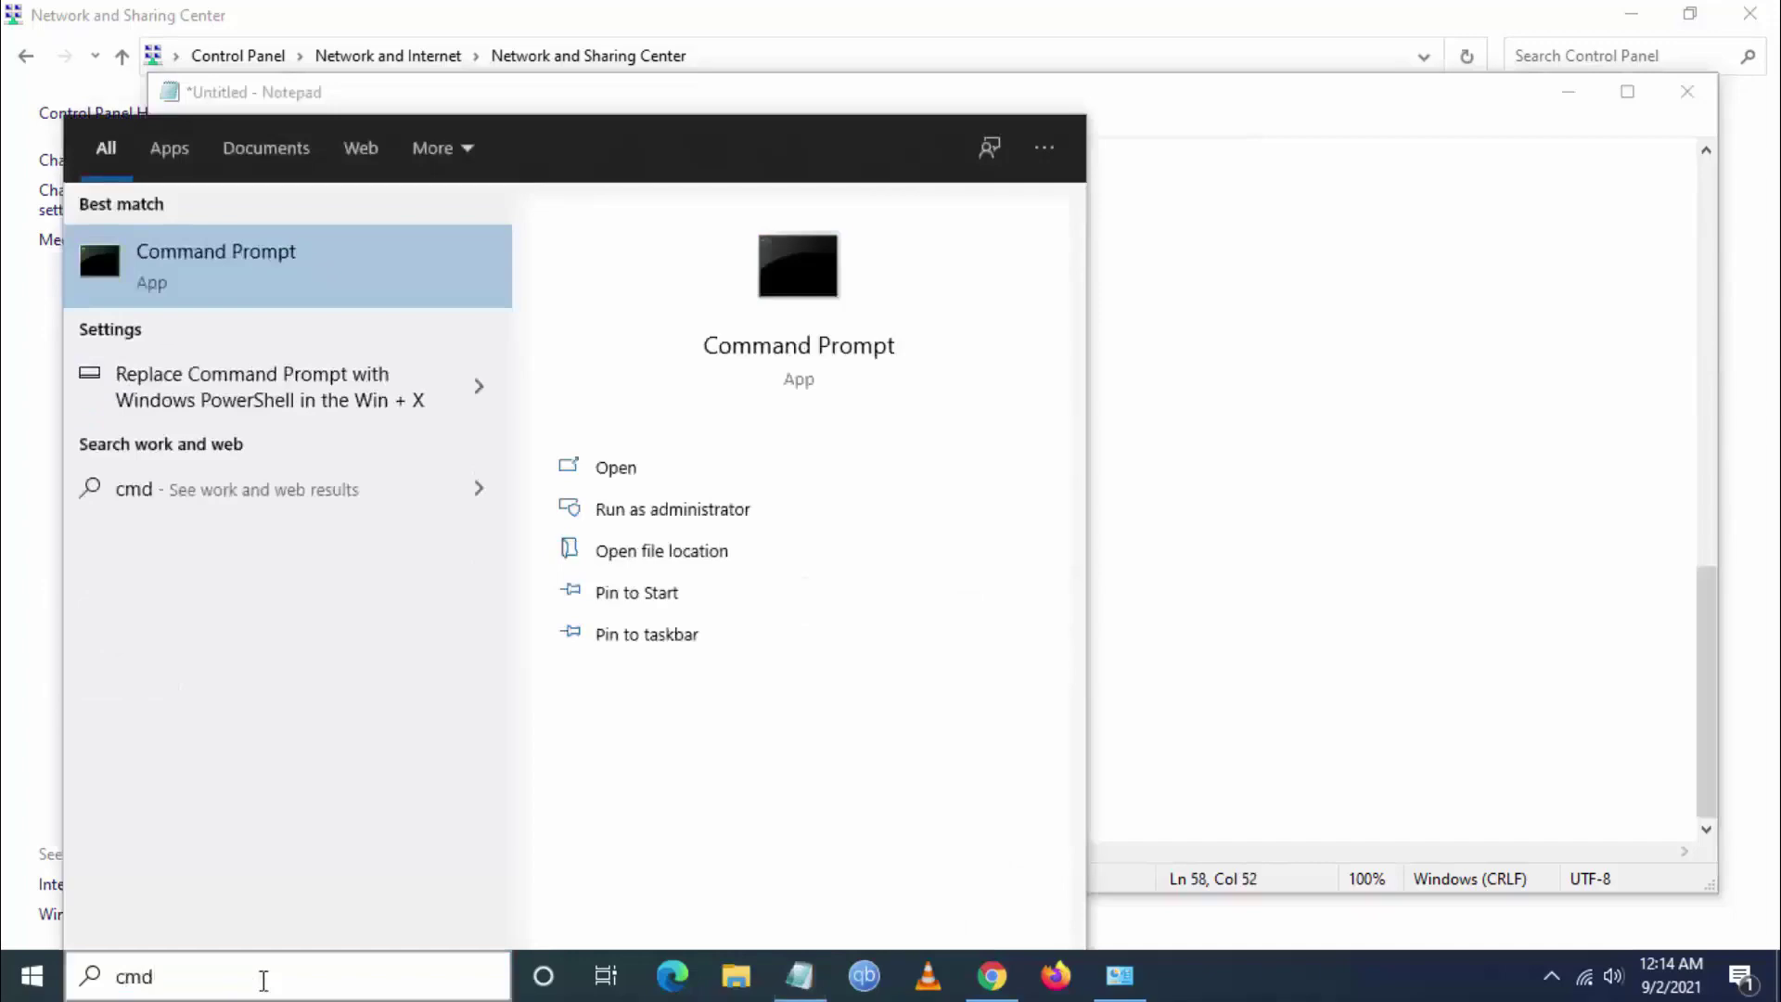
{"action": "key", "text": "Right"}
{"action": "key", "text": "Down"}
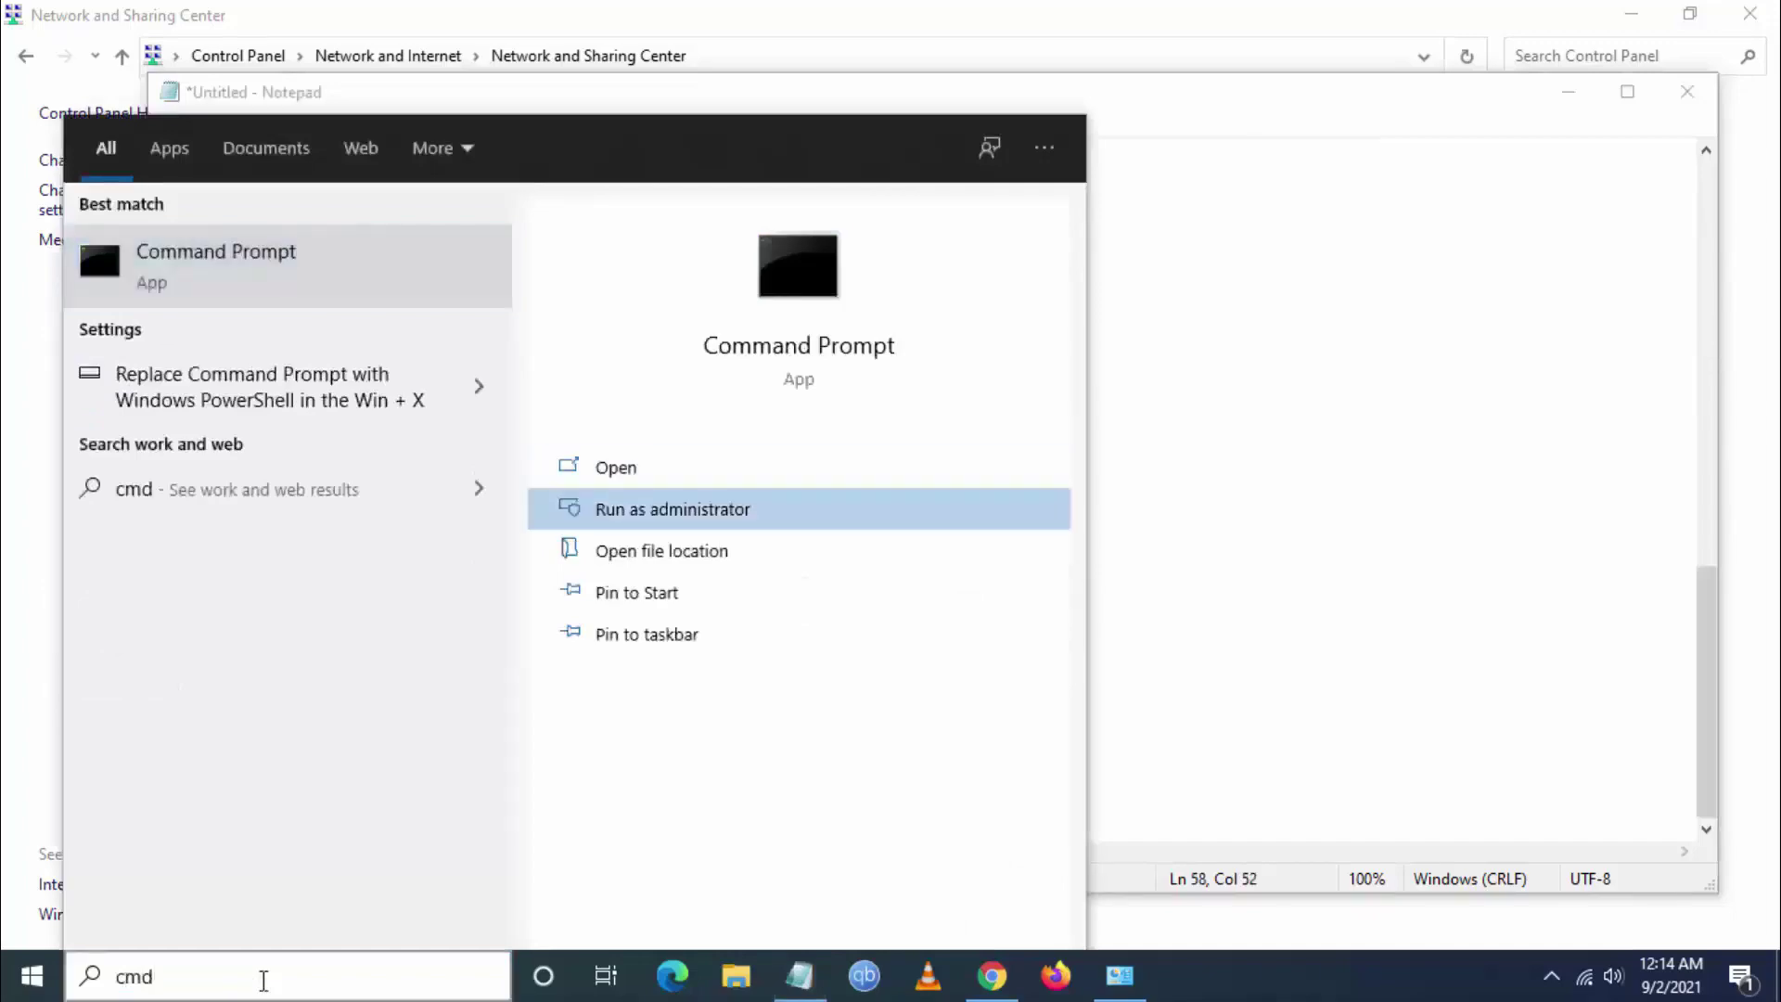
{"action": "key", "text": "Return"}
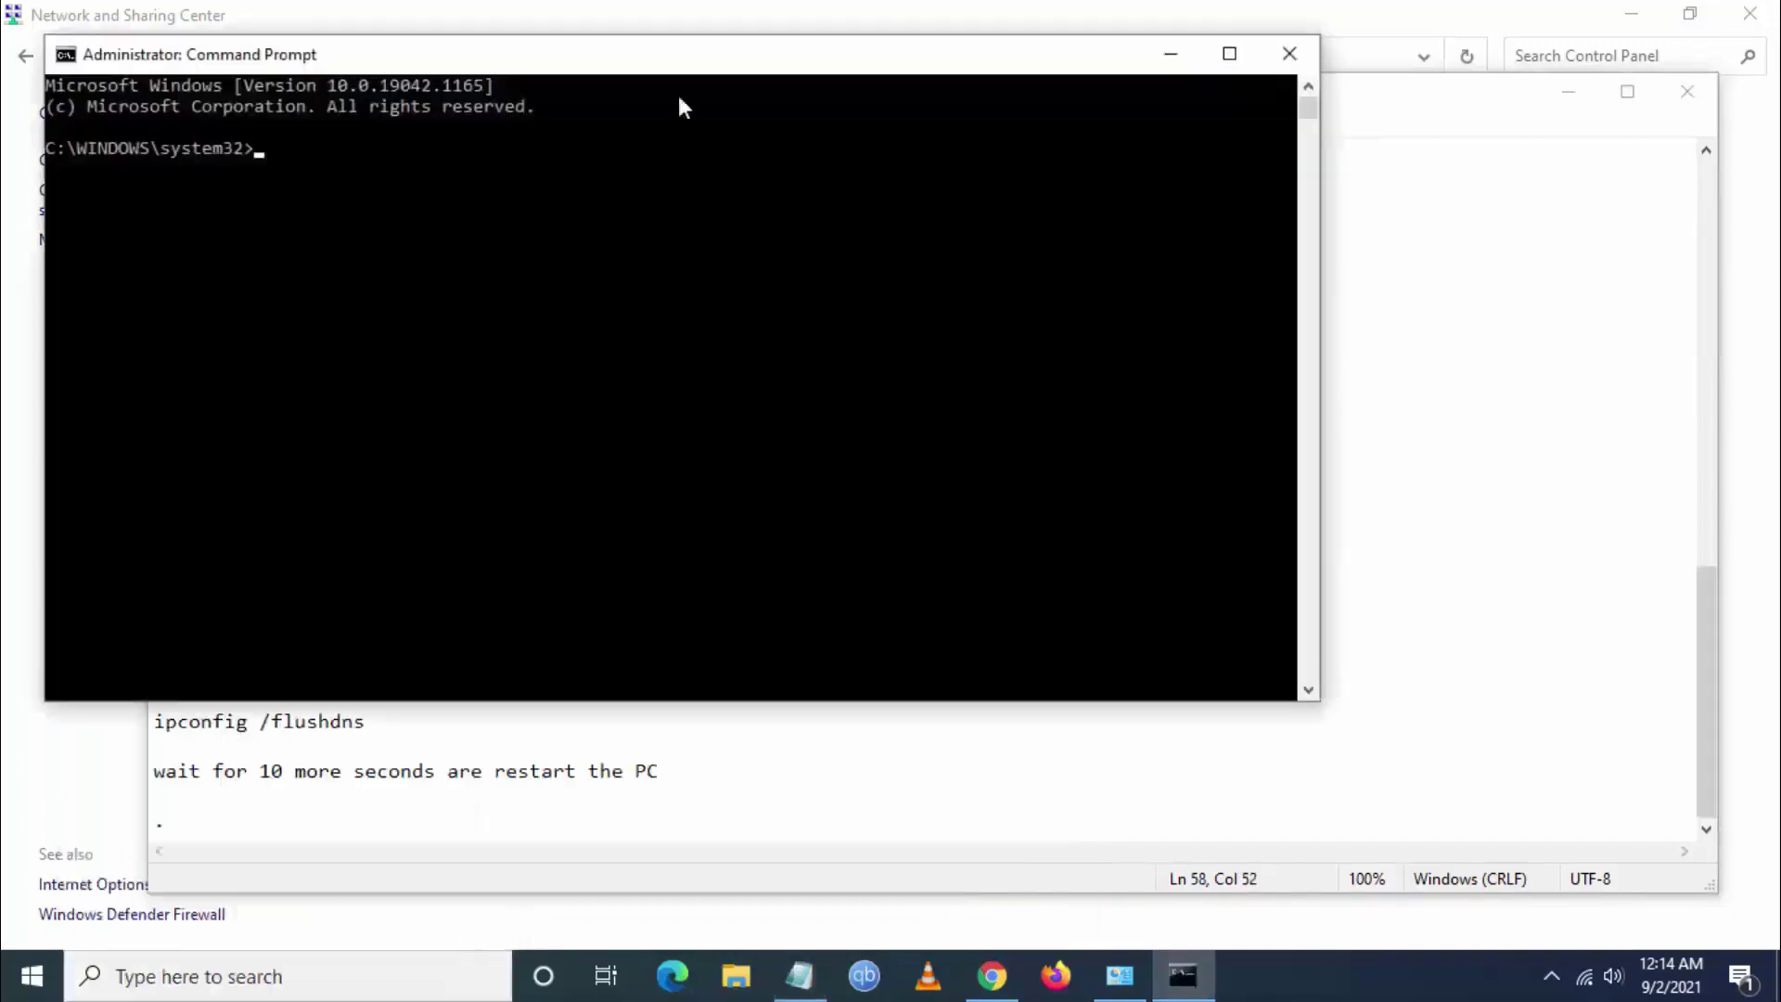
{"action": "left_click_drag", "start_coordinate": [678, 57], "coordinate": [1519, 156]}
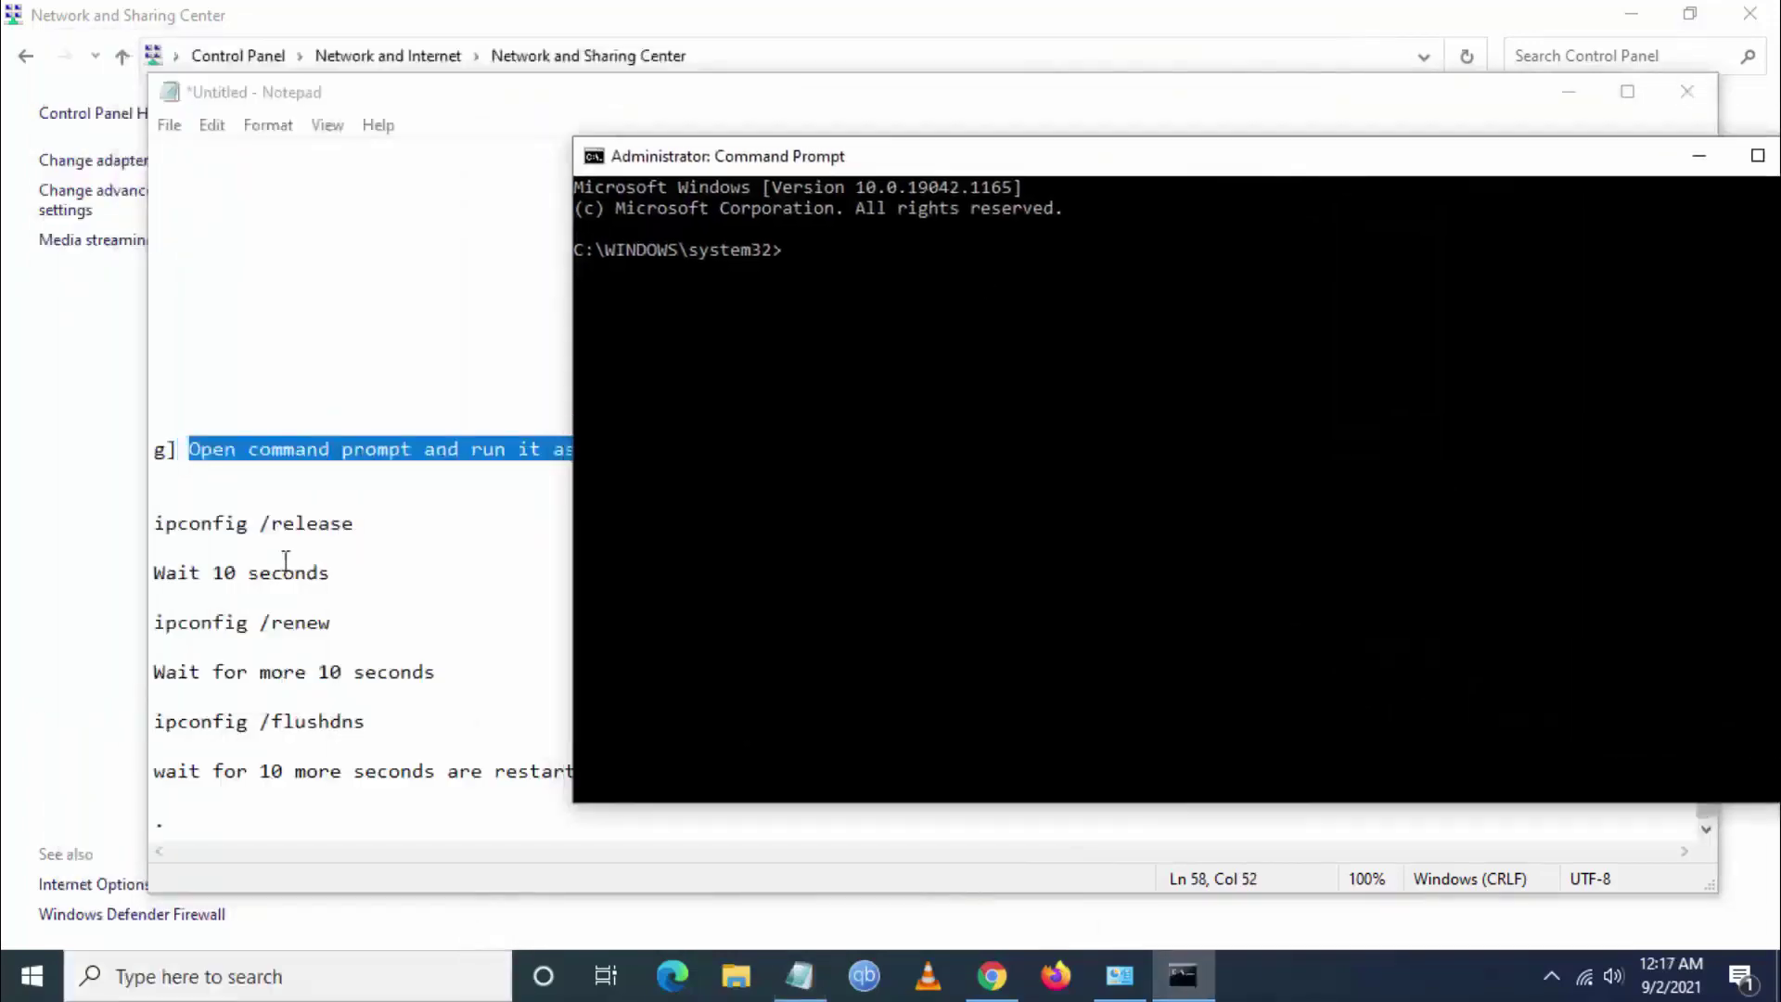
Run ipconfig /release and then ipconfig /renew from the notes.
{"action": "left_click", "coordinate": [358, 523]}
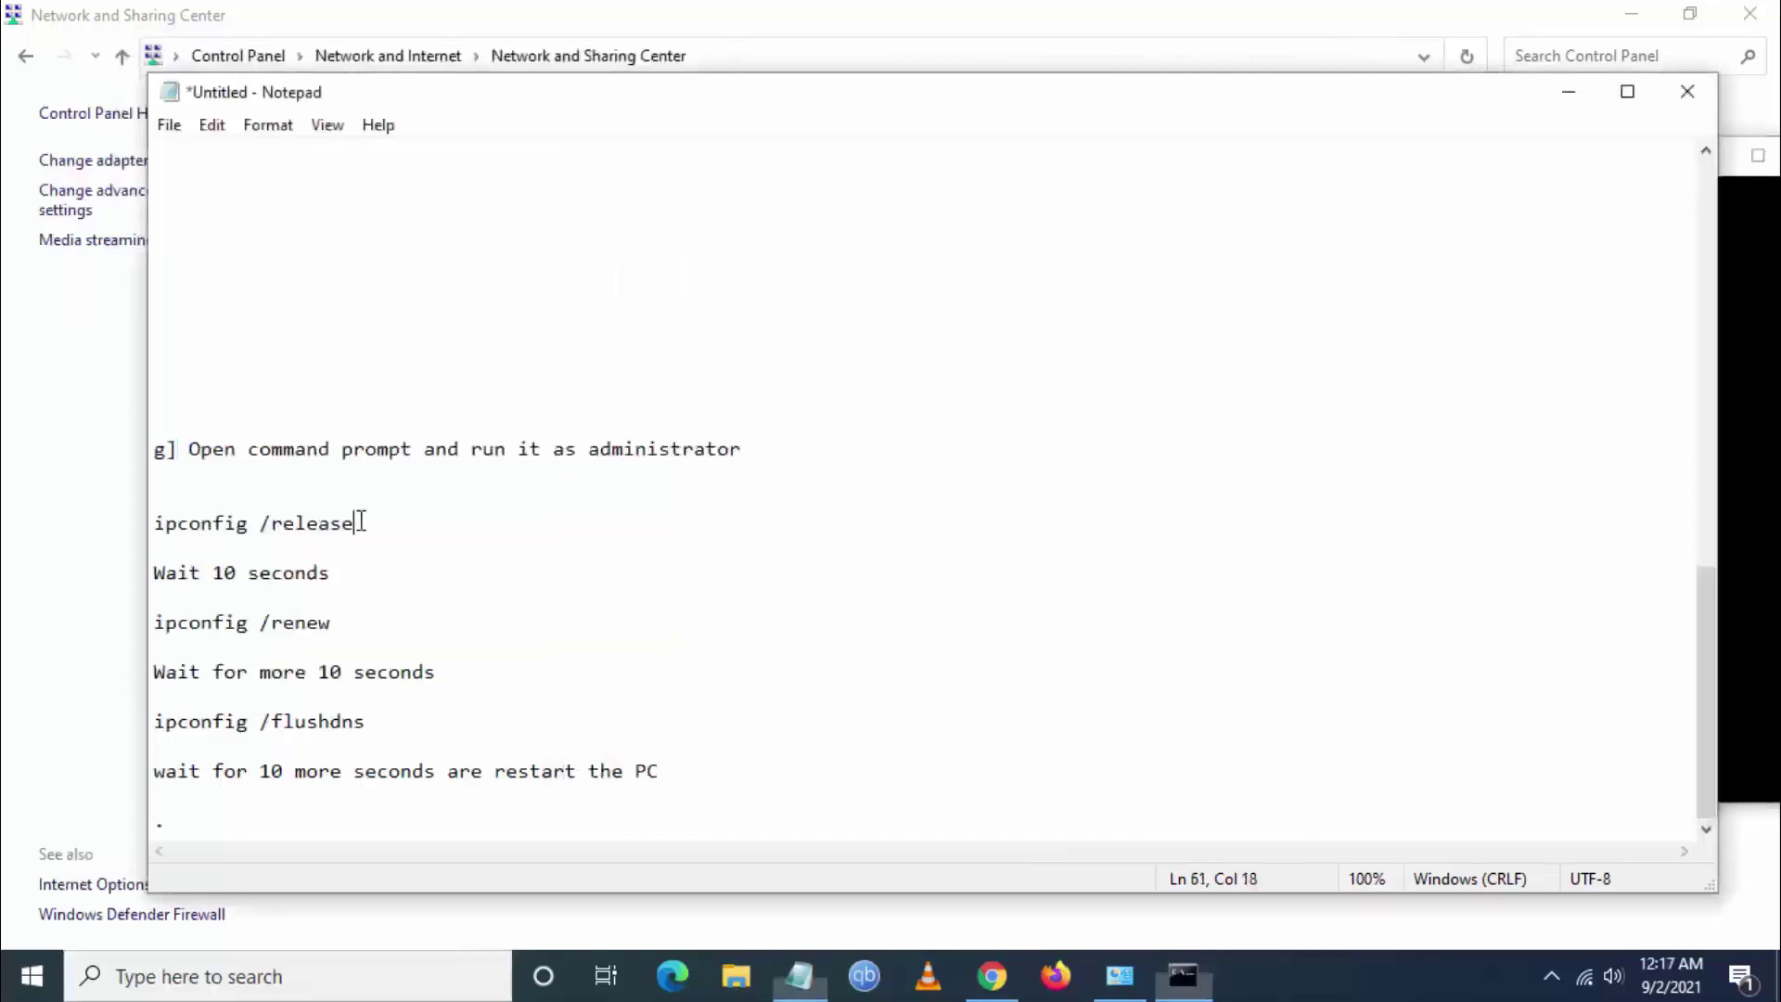
{"action": "left_click_drag", "start_coordinate": [358, 523], "coordinate": [87, 528]}
{"action": "key", "text": "ctrl+c"}
{"action": "key", "text": "alt+Tab"}
{"action": "right_click", "coordinate": [865, 266]}
{"action": "key", "text": "Return"}
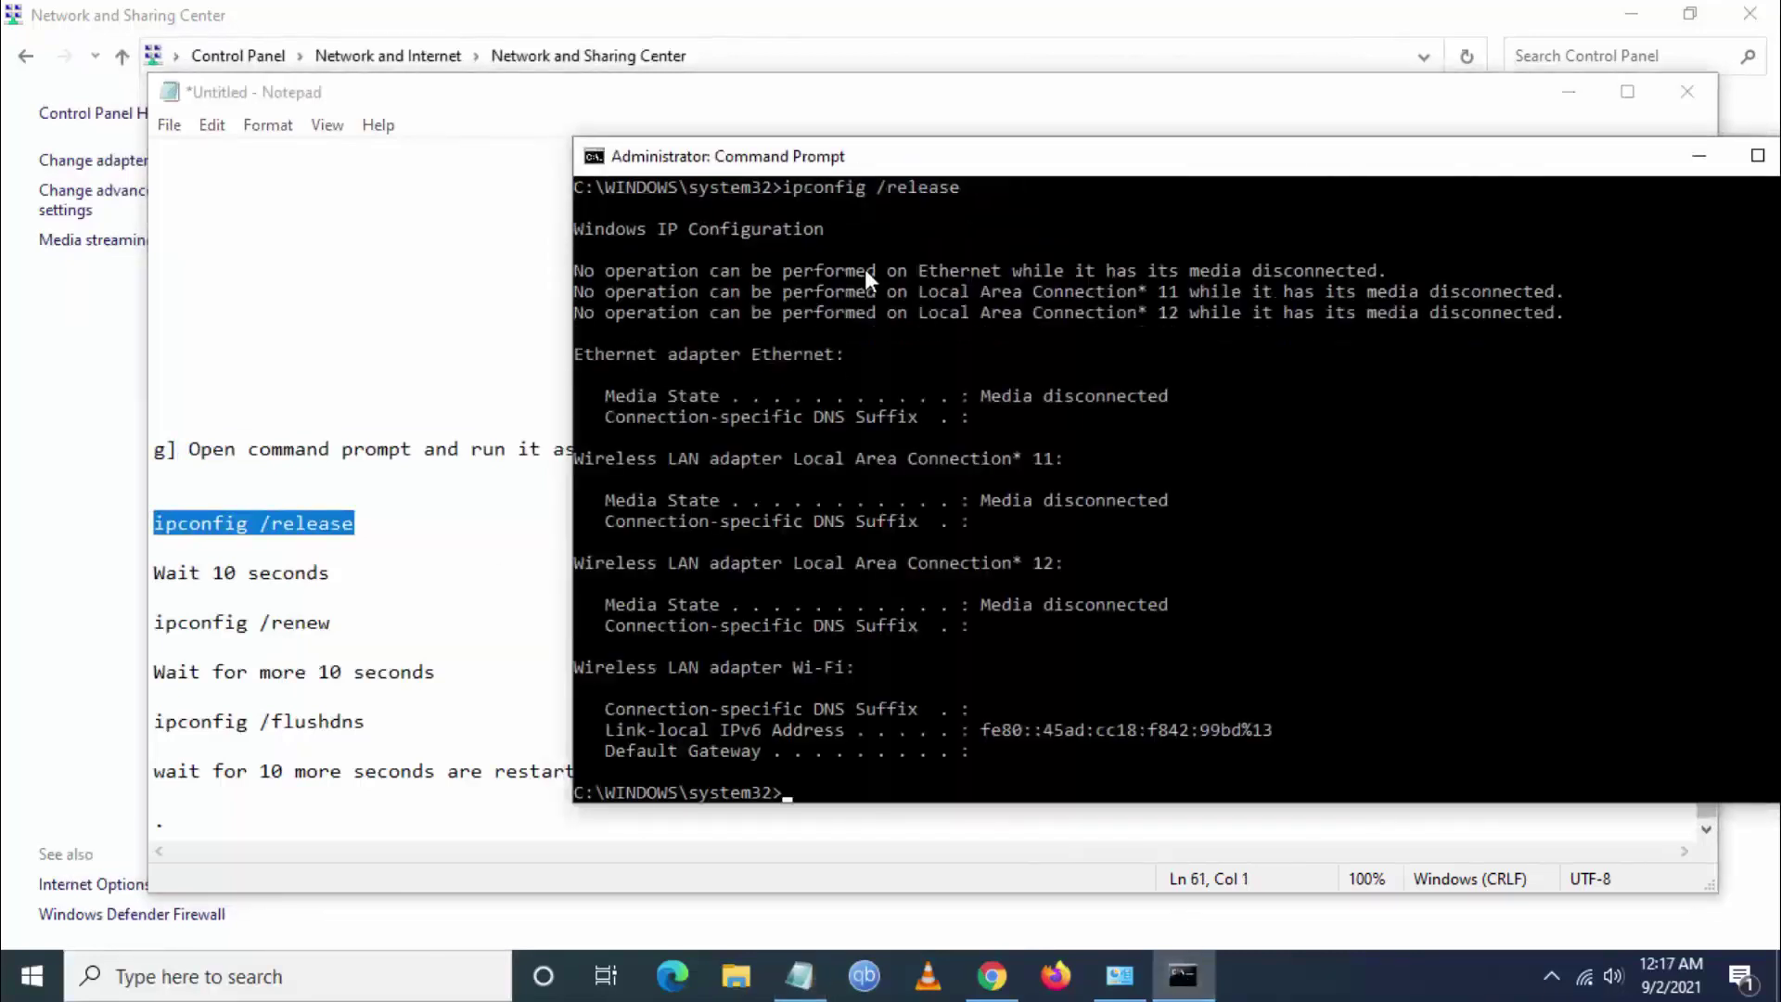
{"action": "left_click", "coordinate": [338, 627]}
{"action": "left_click_drag", "start_coordinate": [332, 572], "coordinate": [131, 576]}
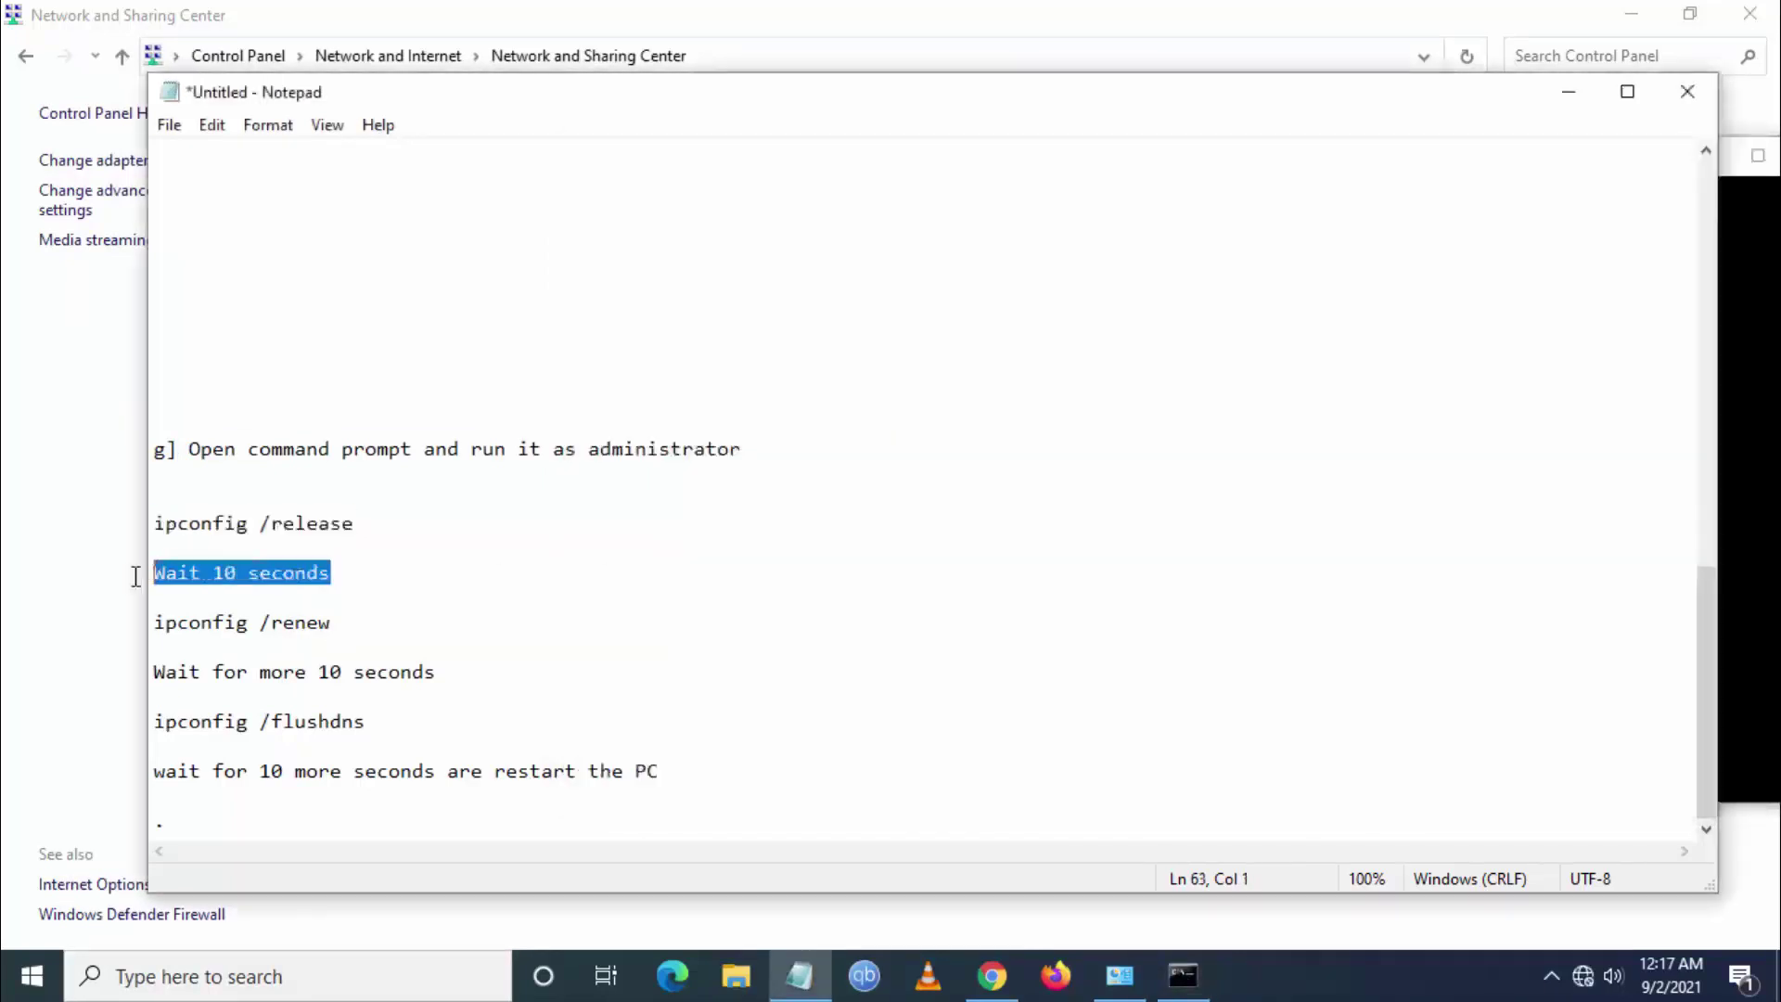
{"action": "left_click", "coordinate": [415, 668]}
{"action": "left_click_drag", "start_coordinate": [346, 620], "coordinate": [151, 623]}
{"action": "key", "text": "ctrl+c"}
{"action": "left_click", "coordinate": [1206, 985]}
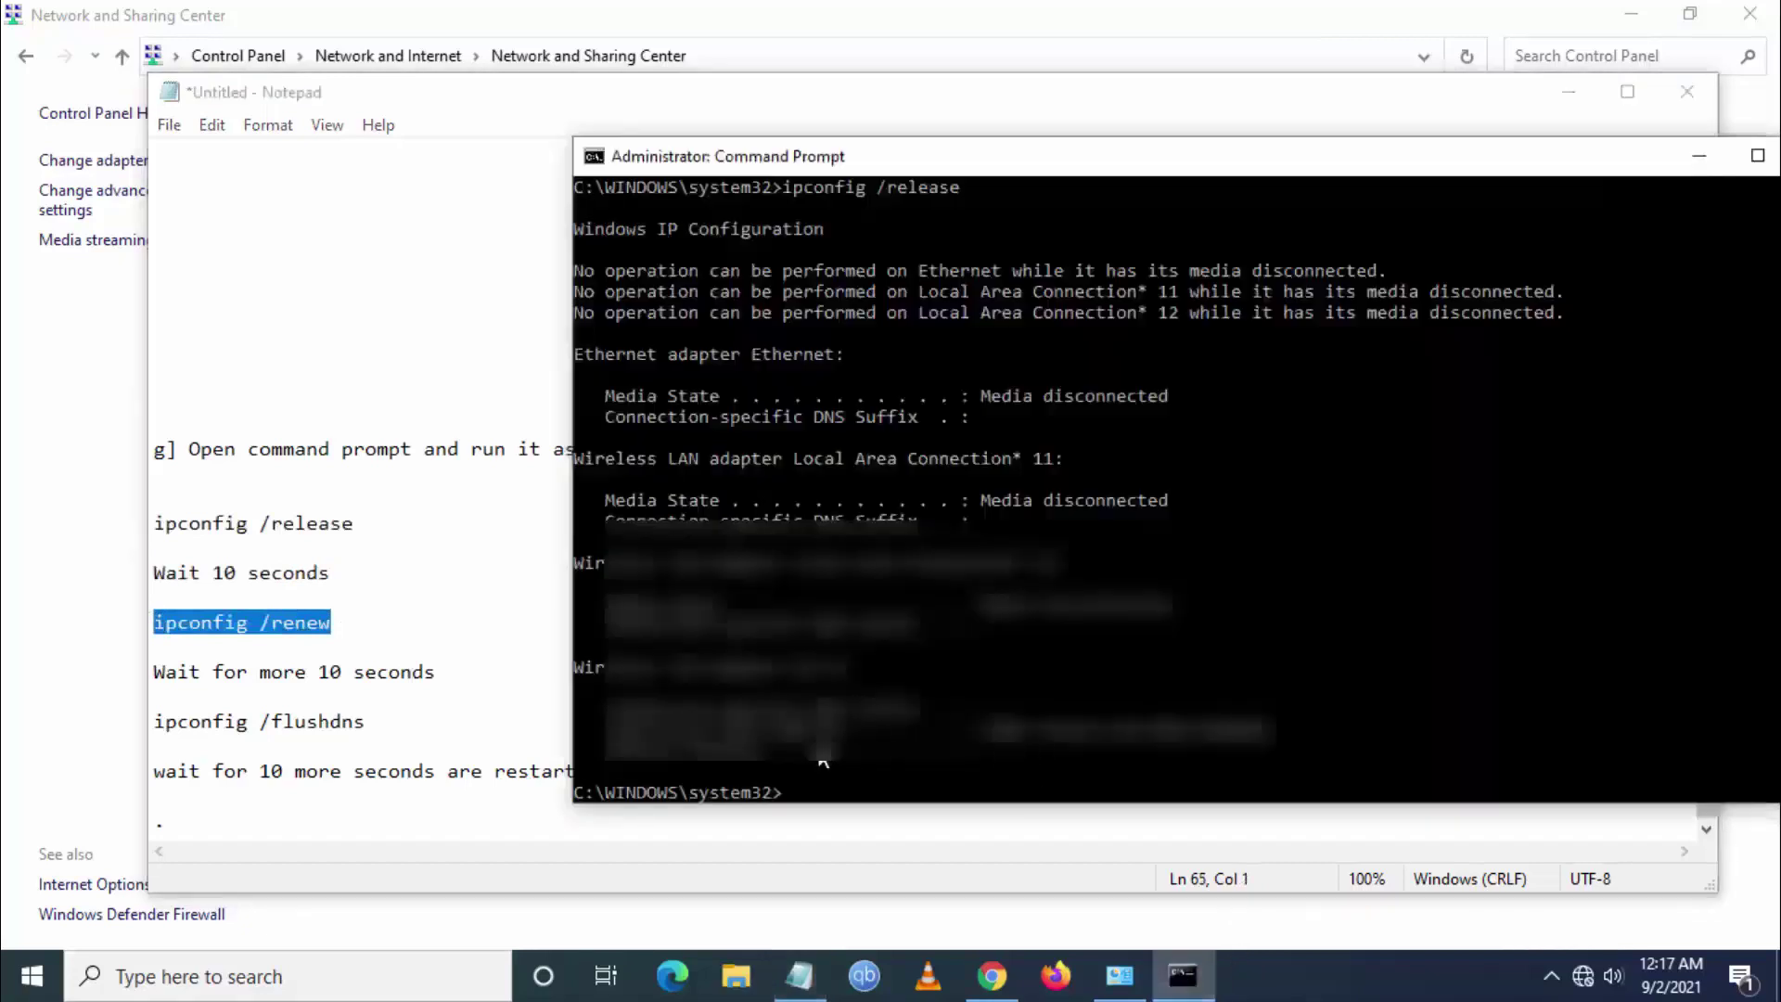
{"action": "right_click", "coordinate": [1146, 715]}
{"action": "key", "text": "Return"}
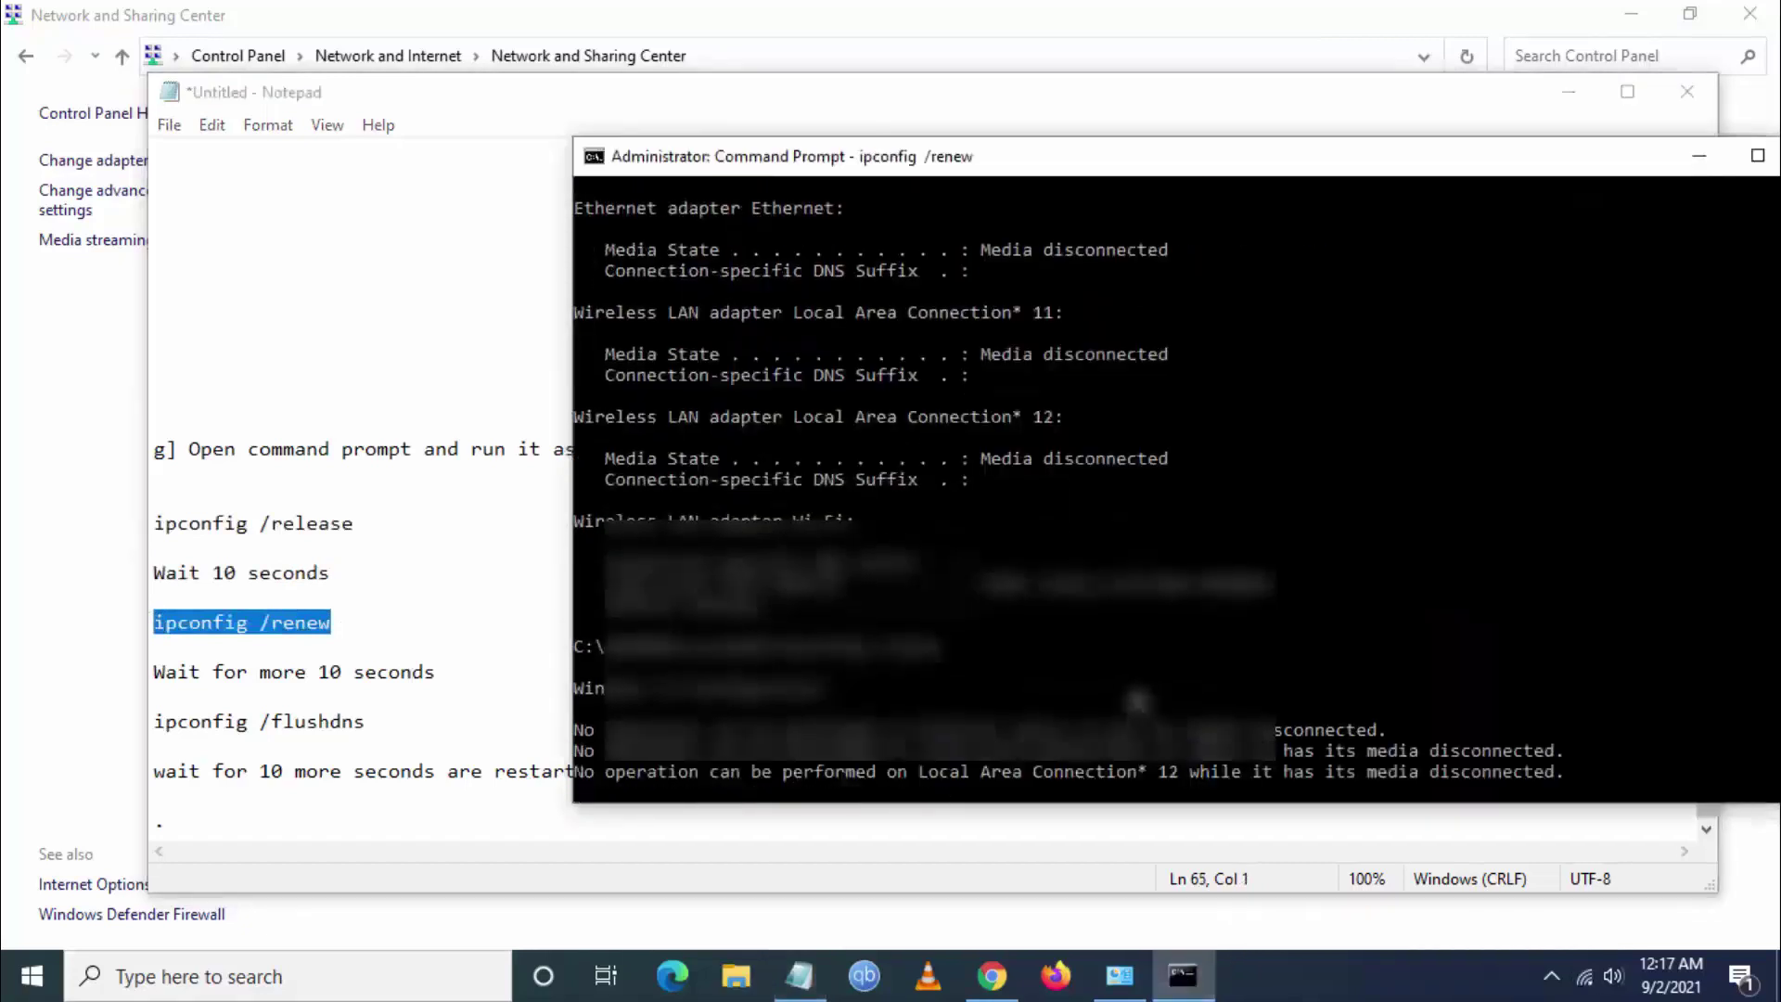
Run ipconfig /flushdns and netsh winsock reset from the notes.
{"action": "left_click", "coordinate": [291, 745]}
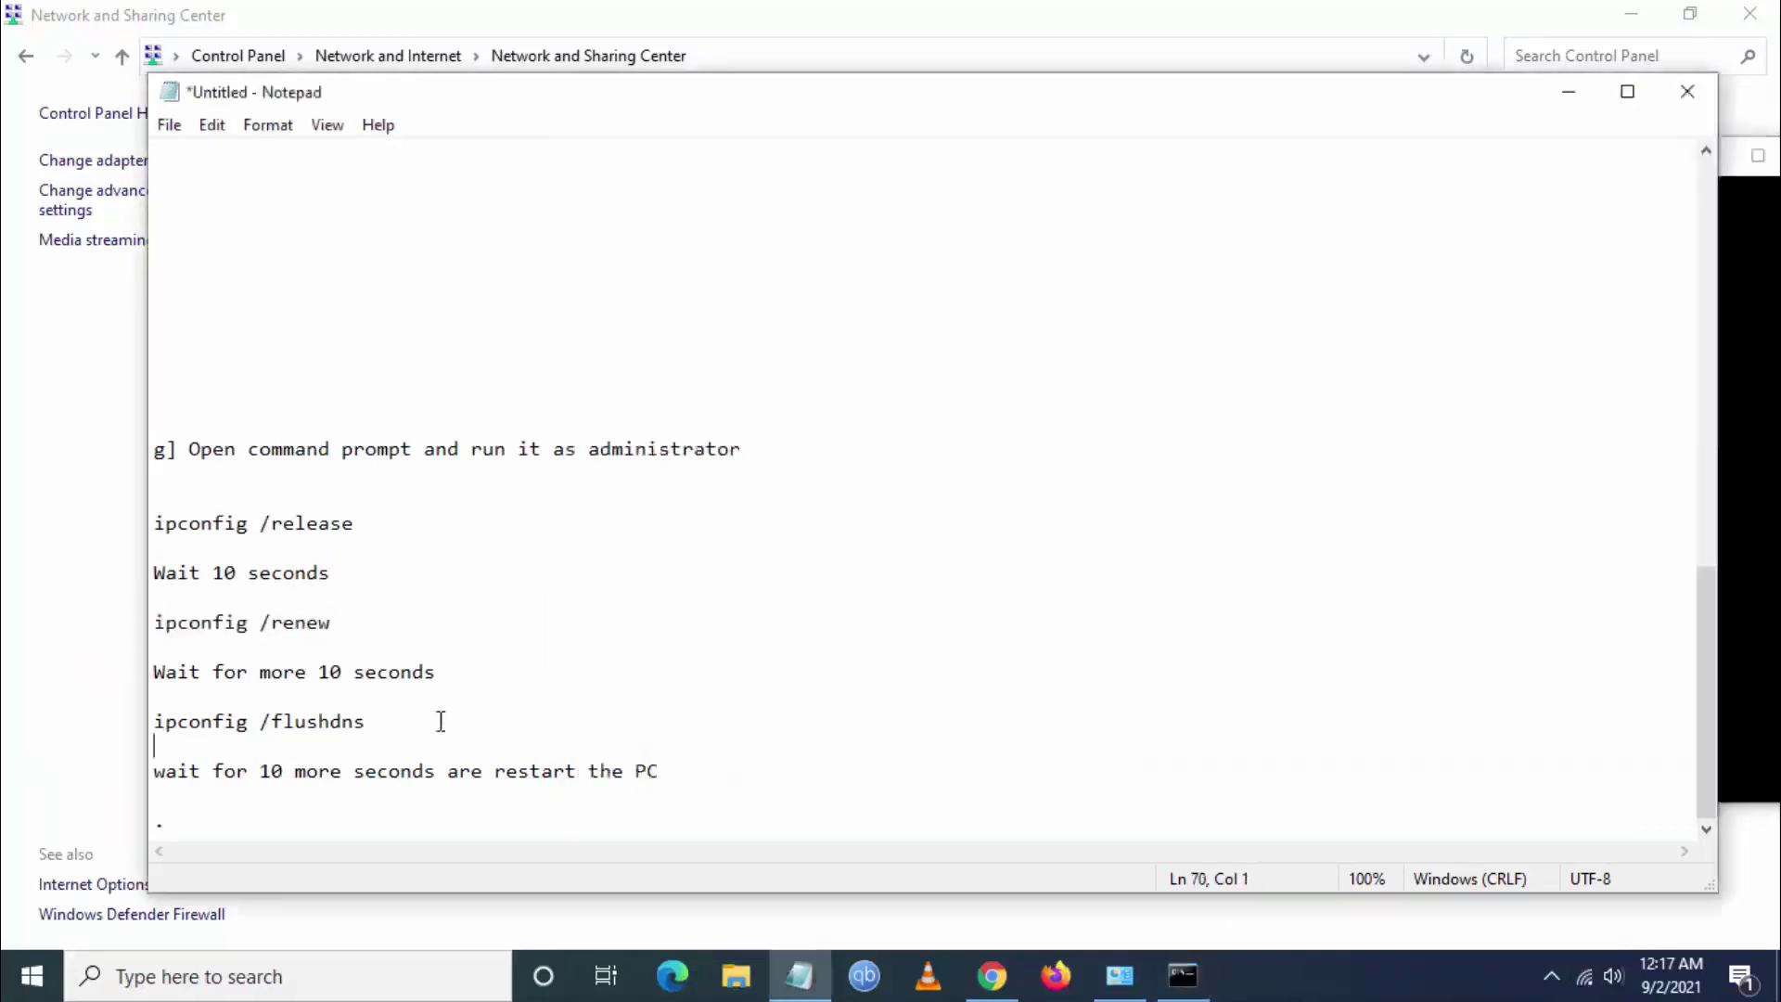
{"action": "left_click_drag", "start_coordinate": [392, 715], "coordinate": [161, 716]}
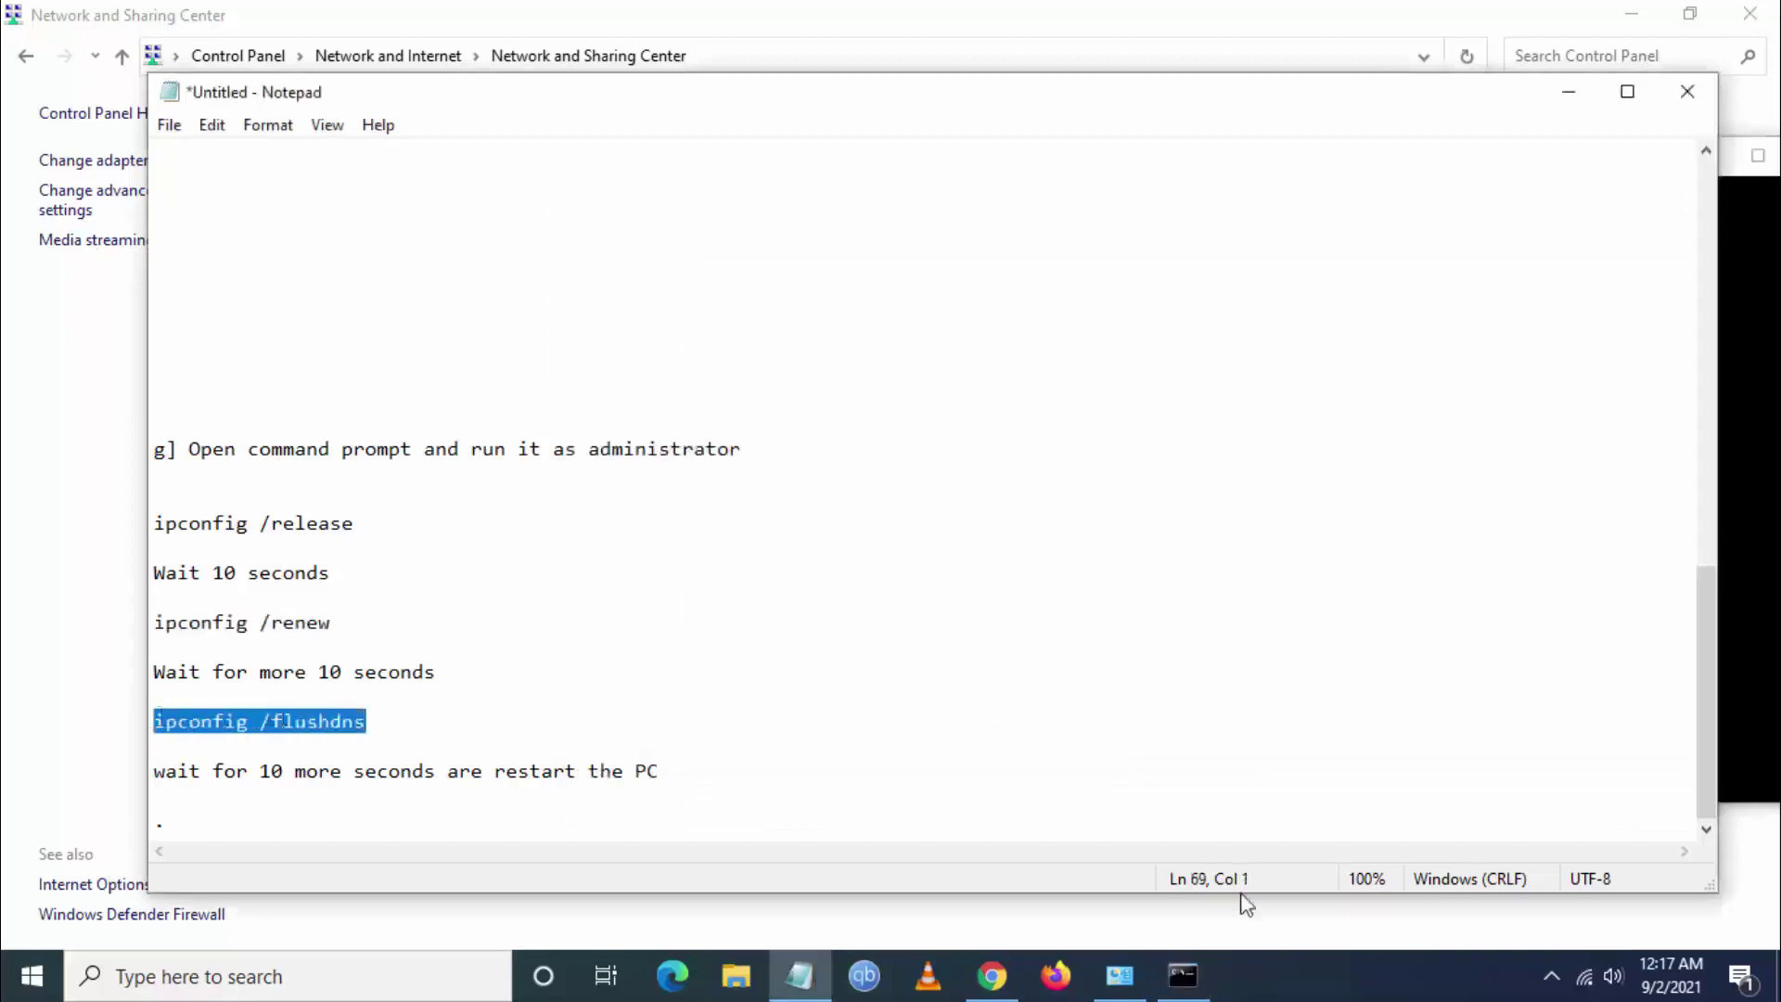
{"action": "key", "text": "ctrl+c"}
{"action": "key", "text": "alt+Tab"}
{"action": "right_click", "coordinate": [1224, 755]}
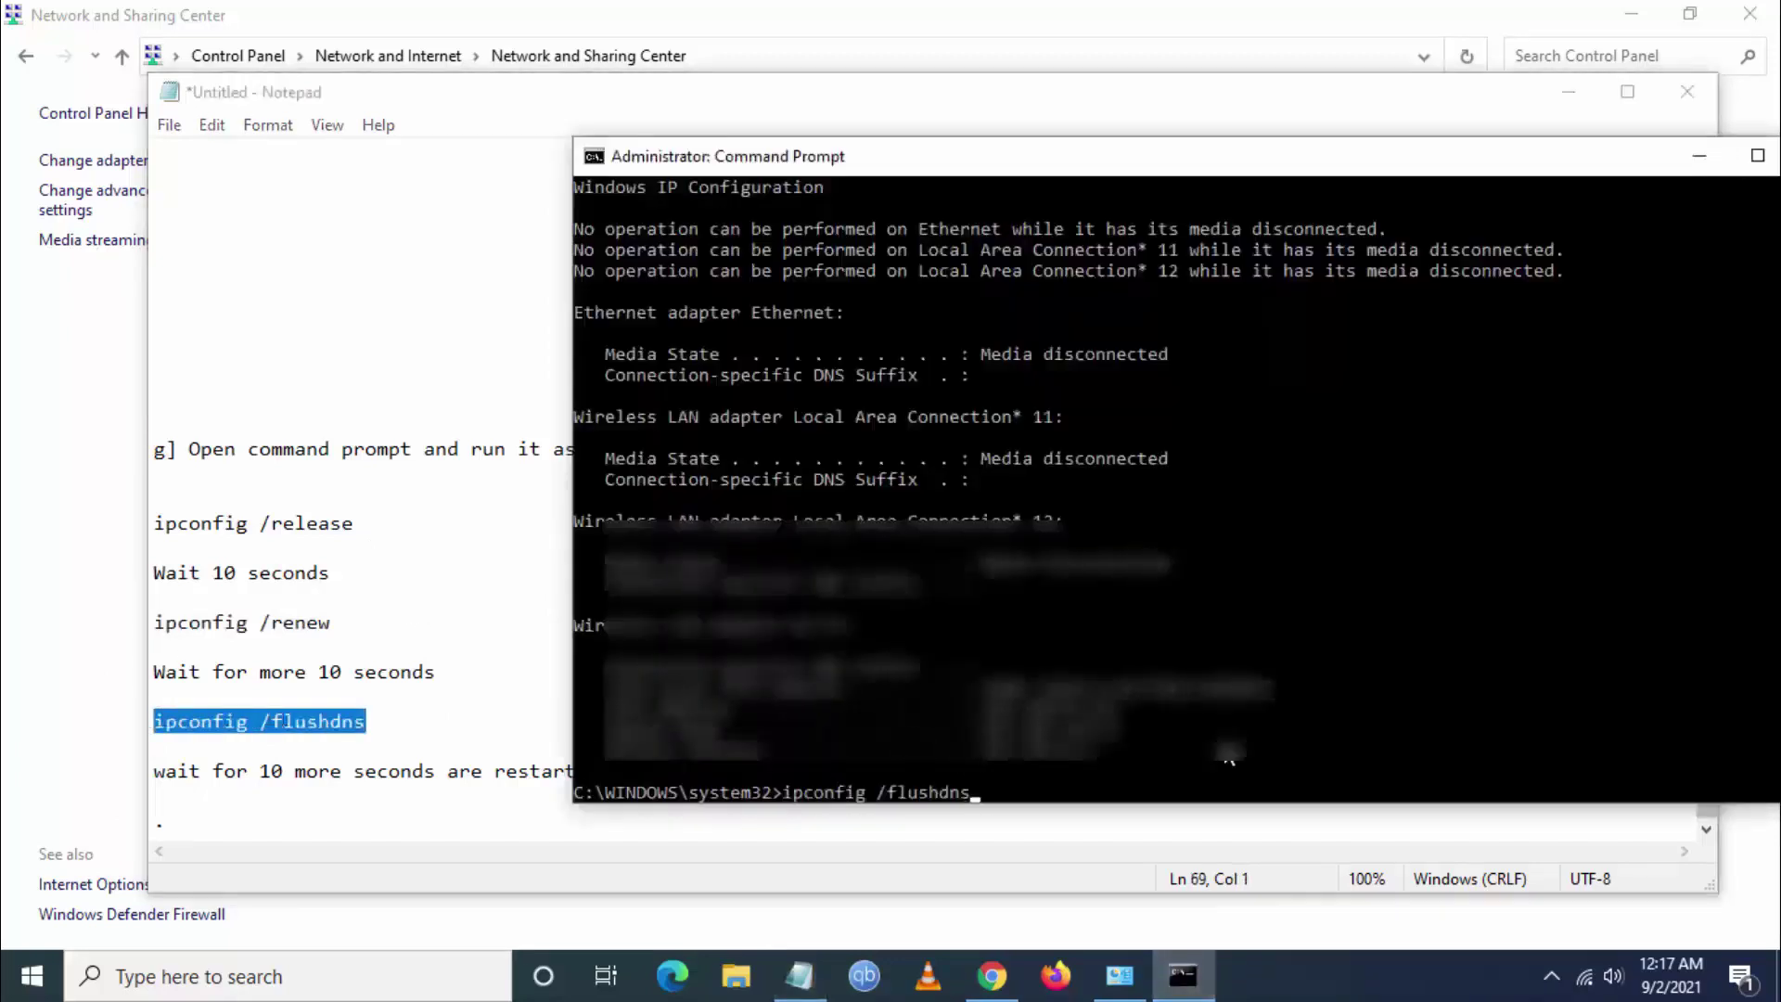
{"action": "key", "text": "Return"}
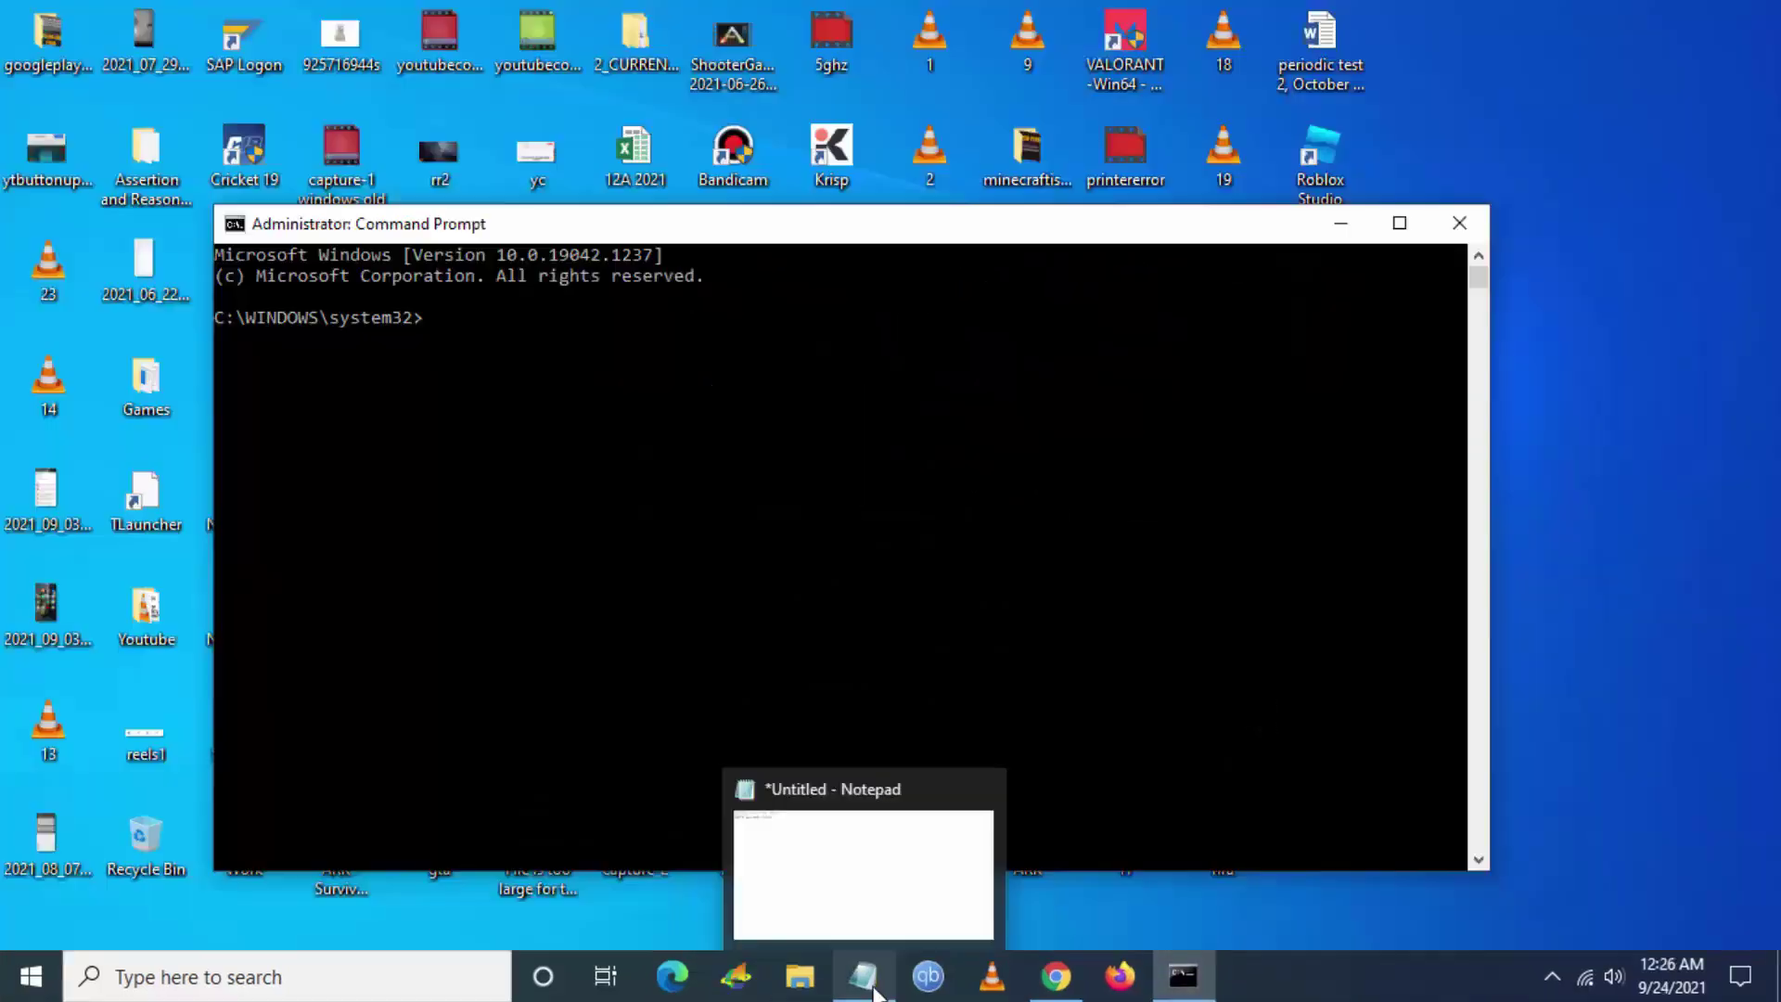
{"action": "left_click", "coordinate": [862, 976]}
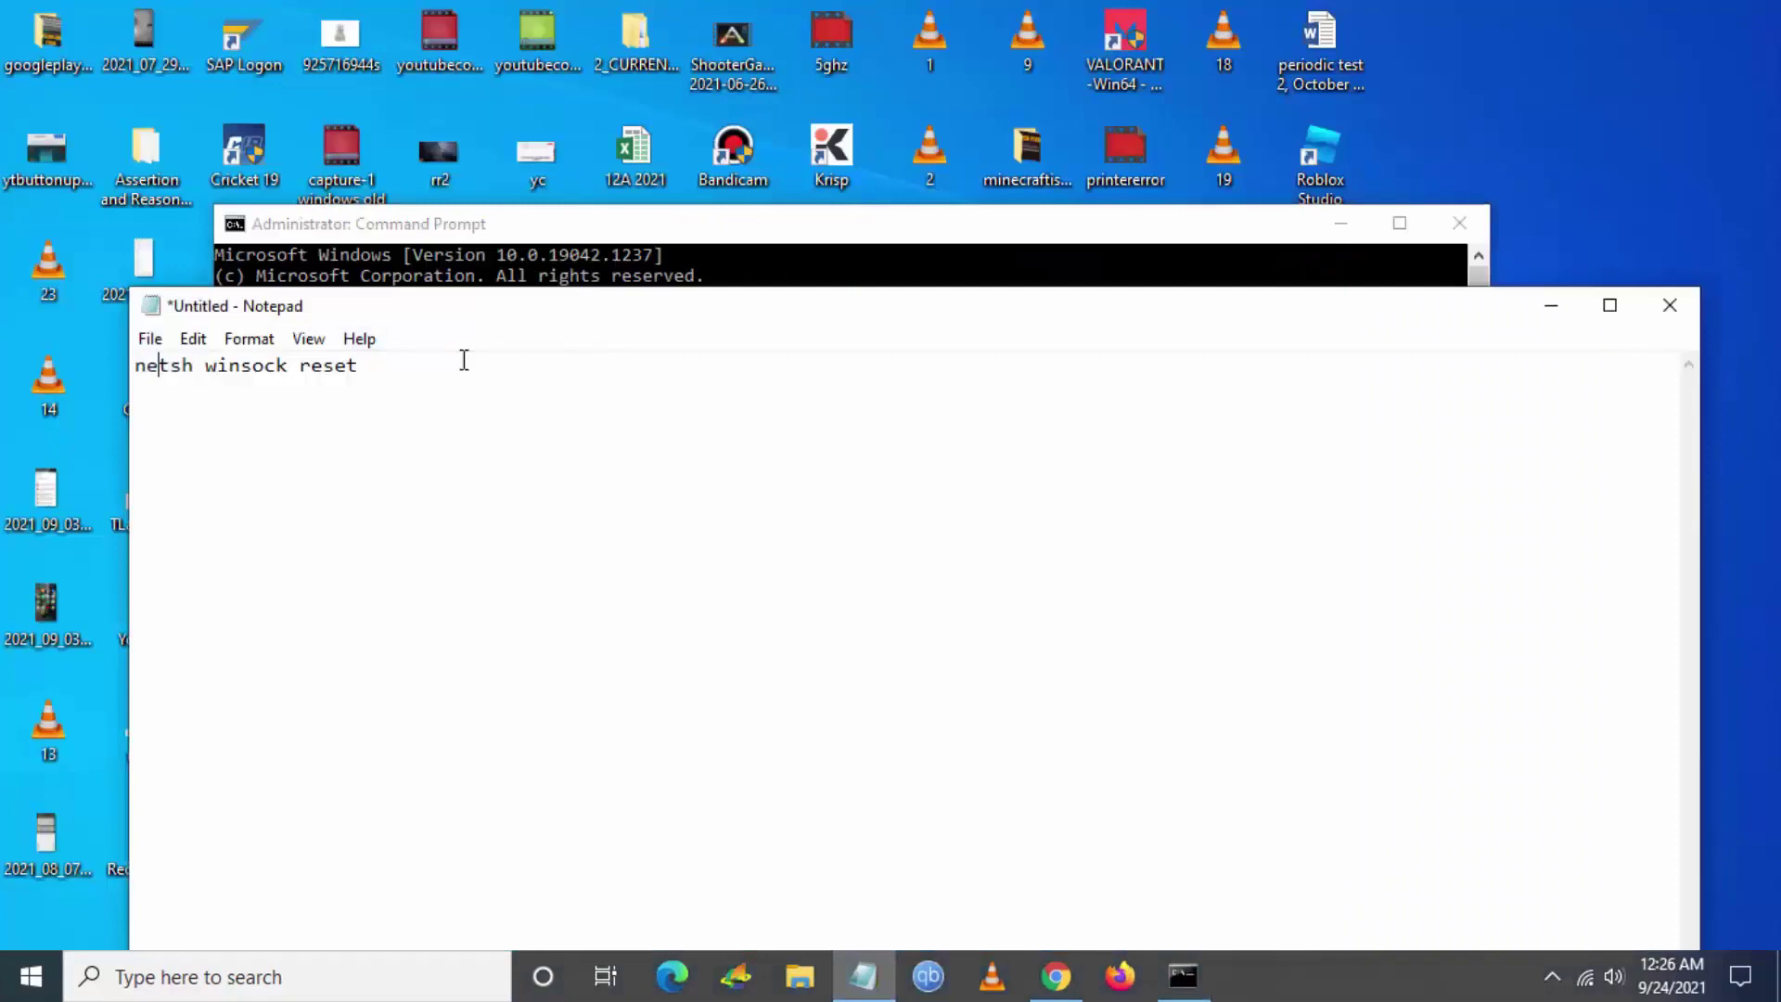
{"action": "left_click_drag", "start_coordinate": [384, 368], "coordinate": [136, 366]}
{"action": "left_click", "coordinate": [1551, 306]}
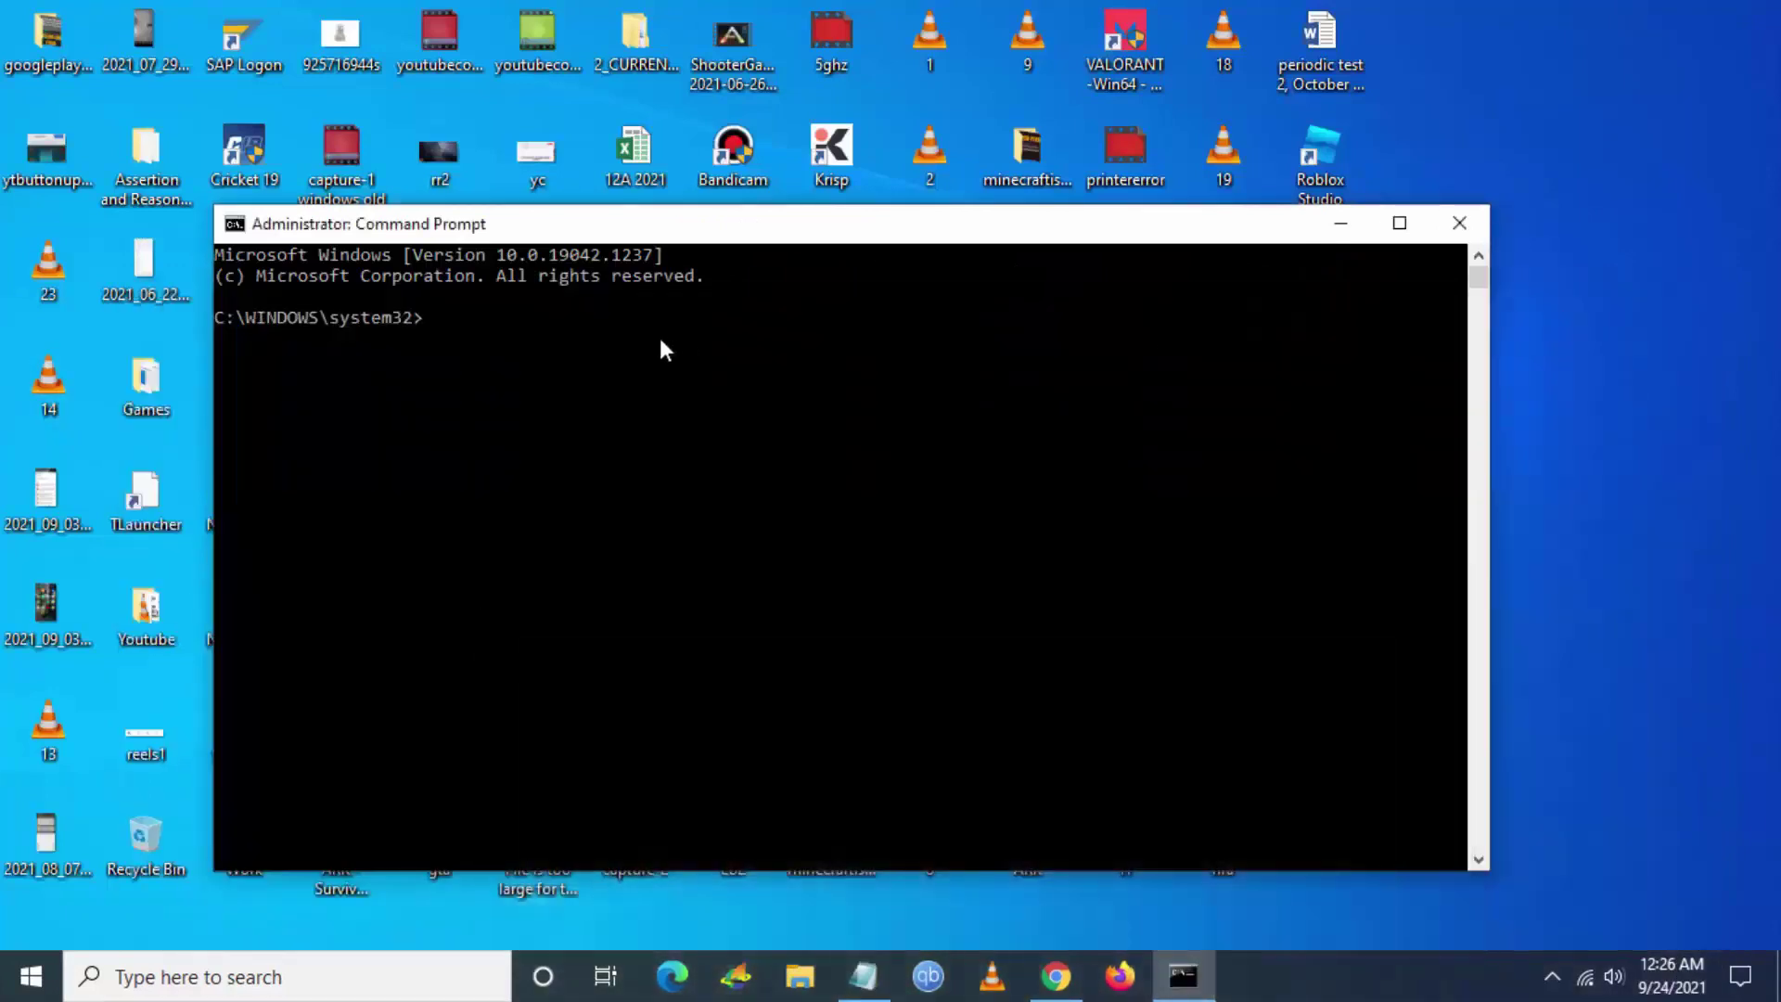
{"action": "key", "text": "ctrl+v"}
{"action": "key", "text": "Return"}
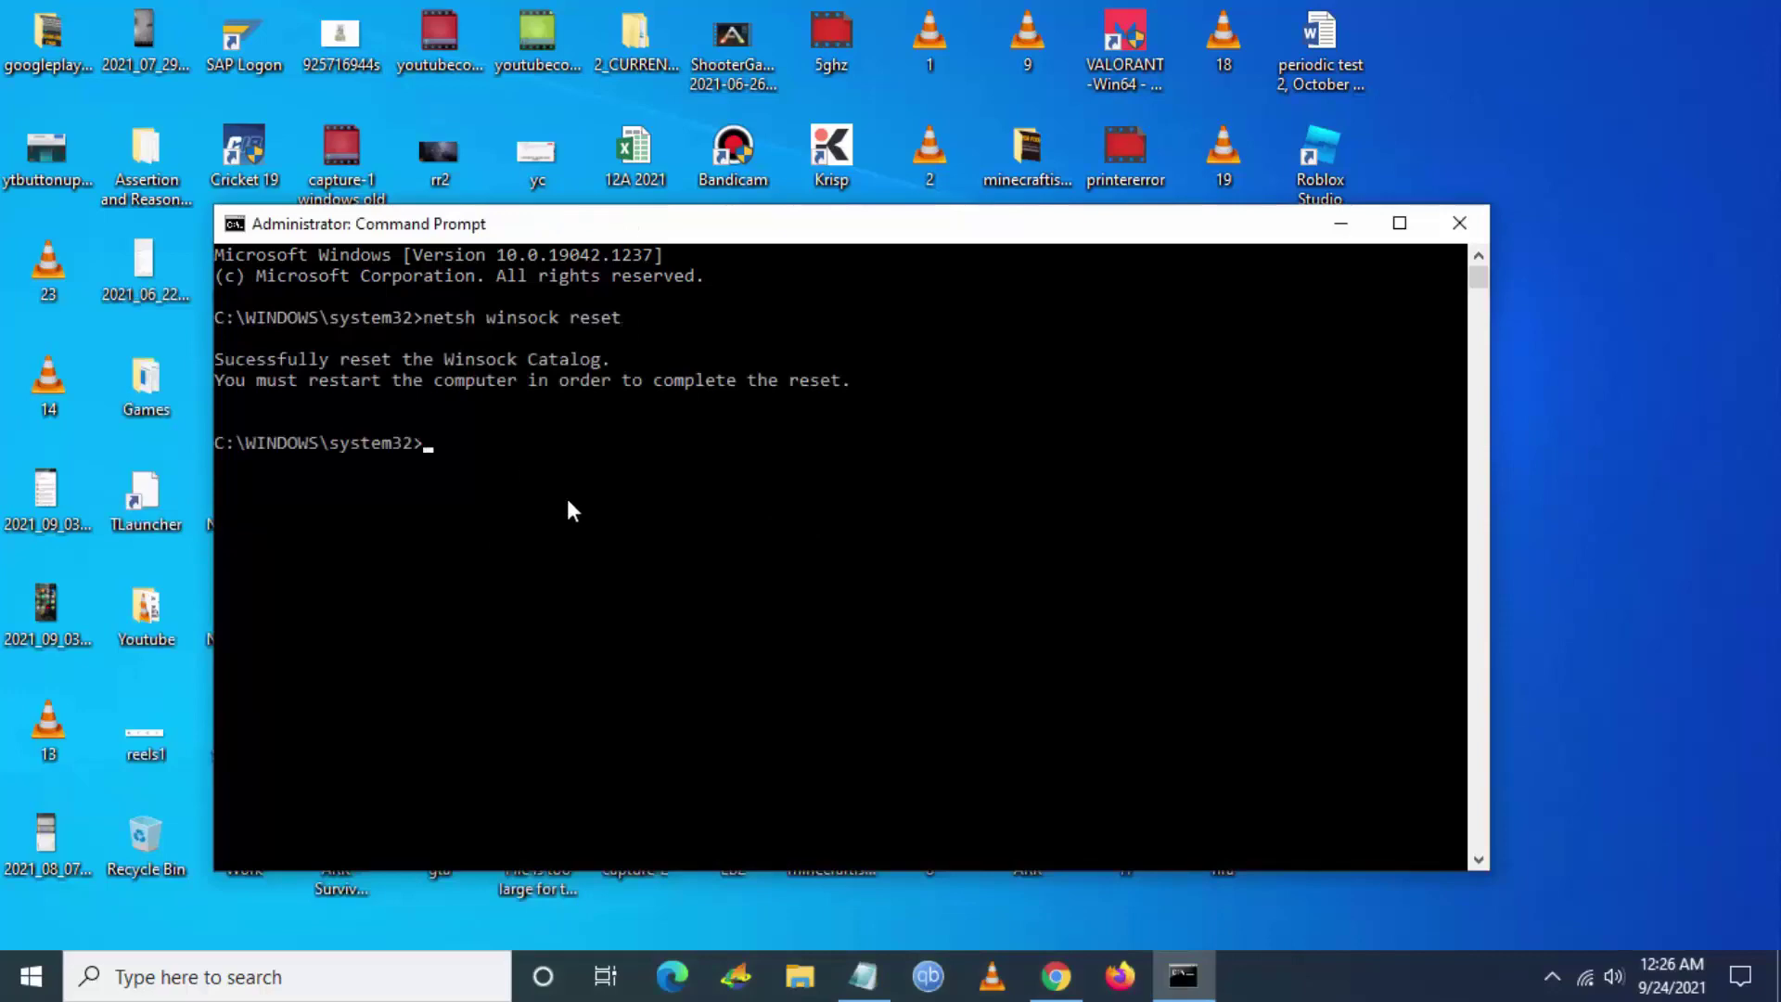
Close Command Prompt and open the %temp% folder through Run.
{"action": "left_click", "coordinate": [1461, 226]}
{"action": "left_click", "coordinate": [170, 990]}
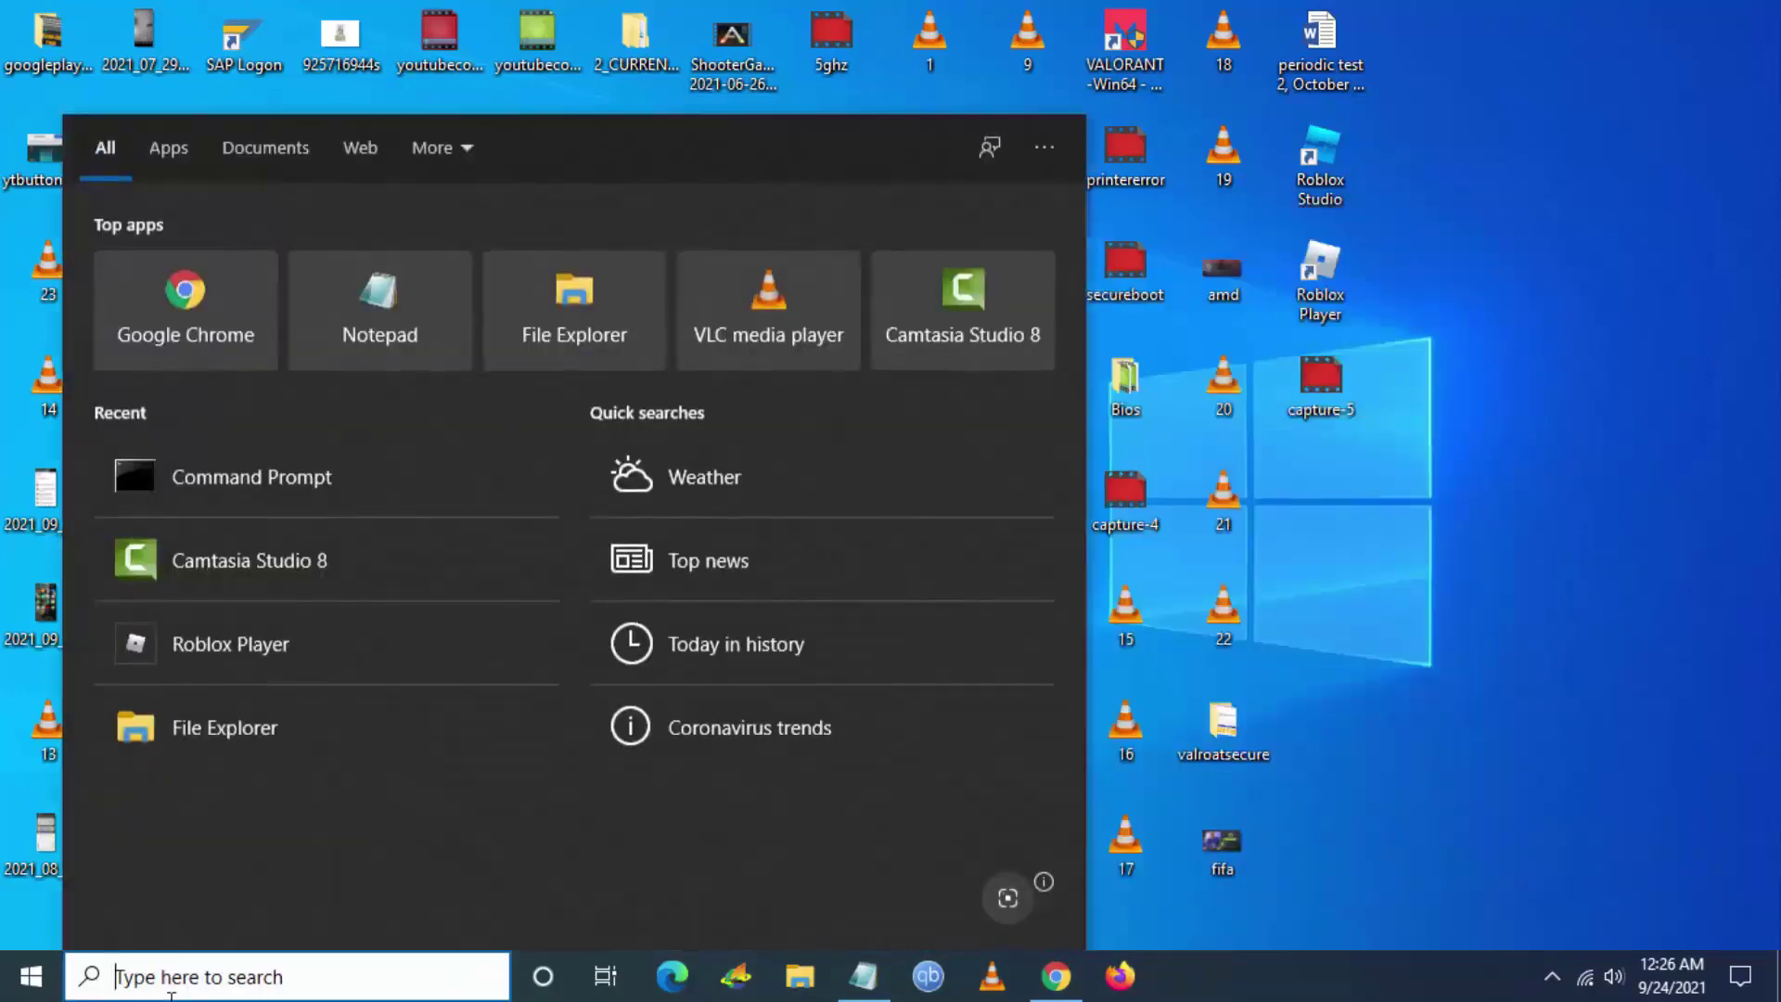
{"action": "type", "text": "run"}
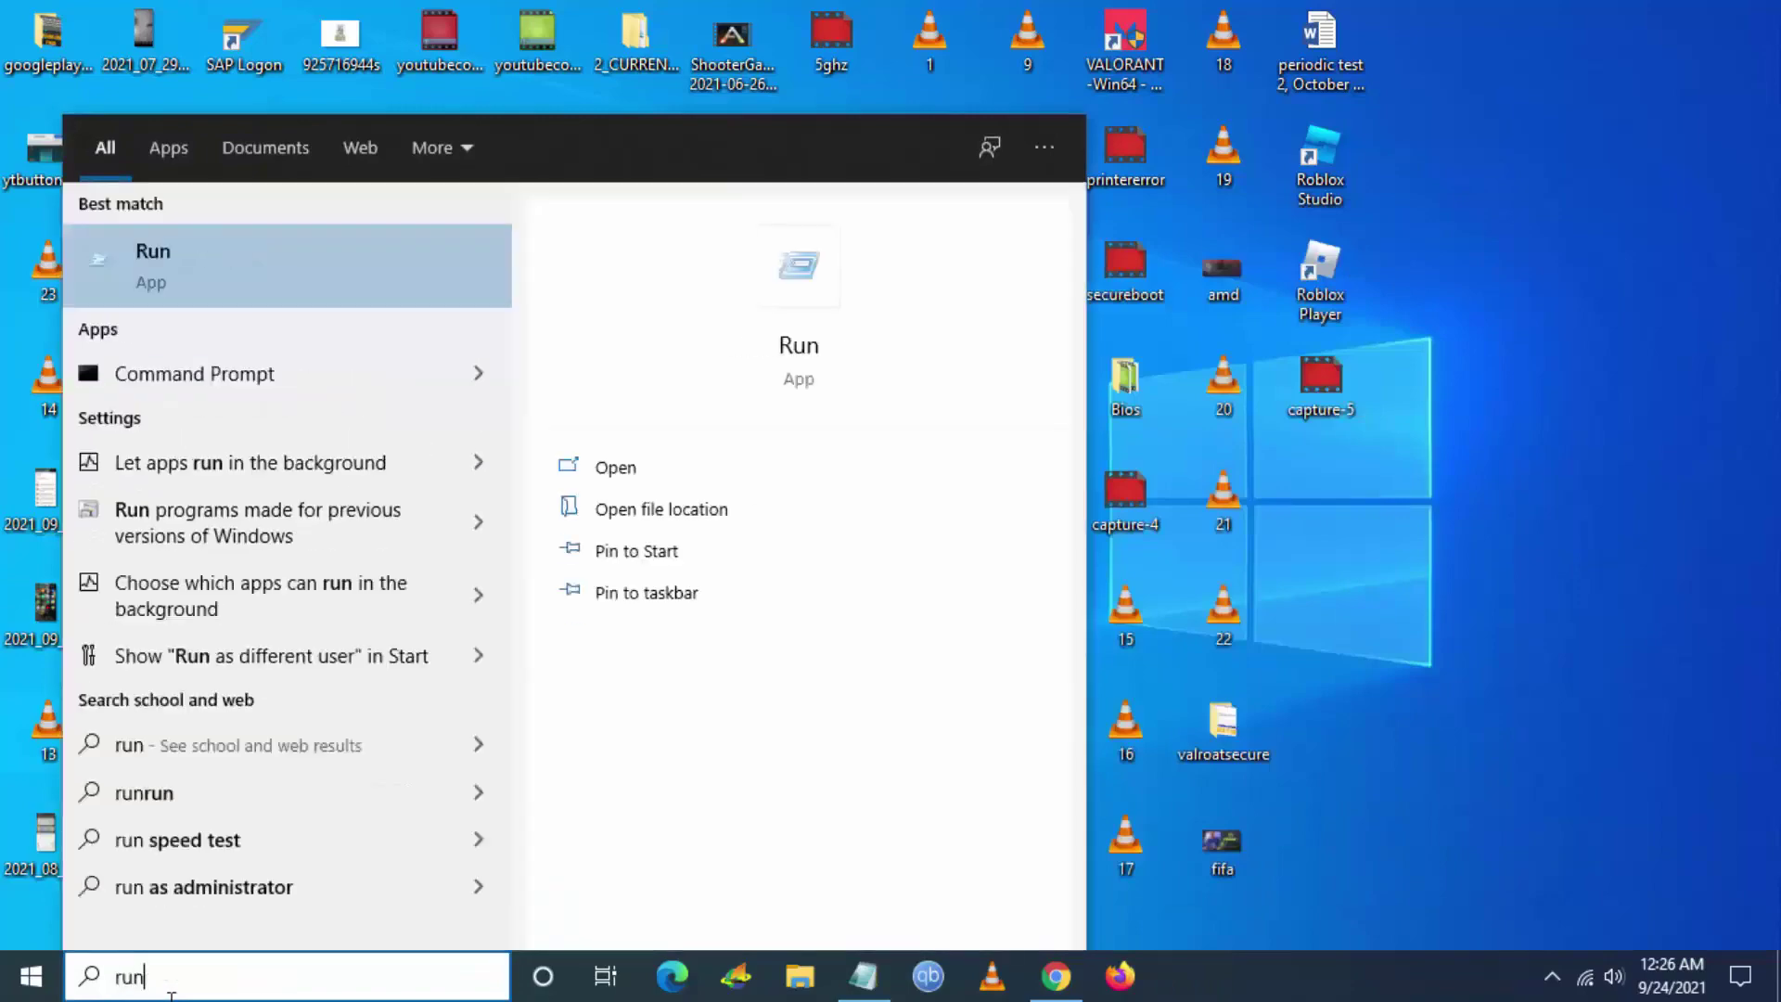
{"action": "key", "text": "Return"}
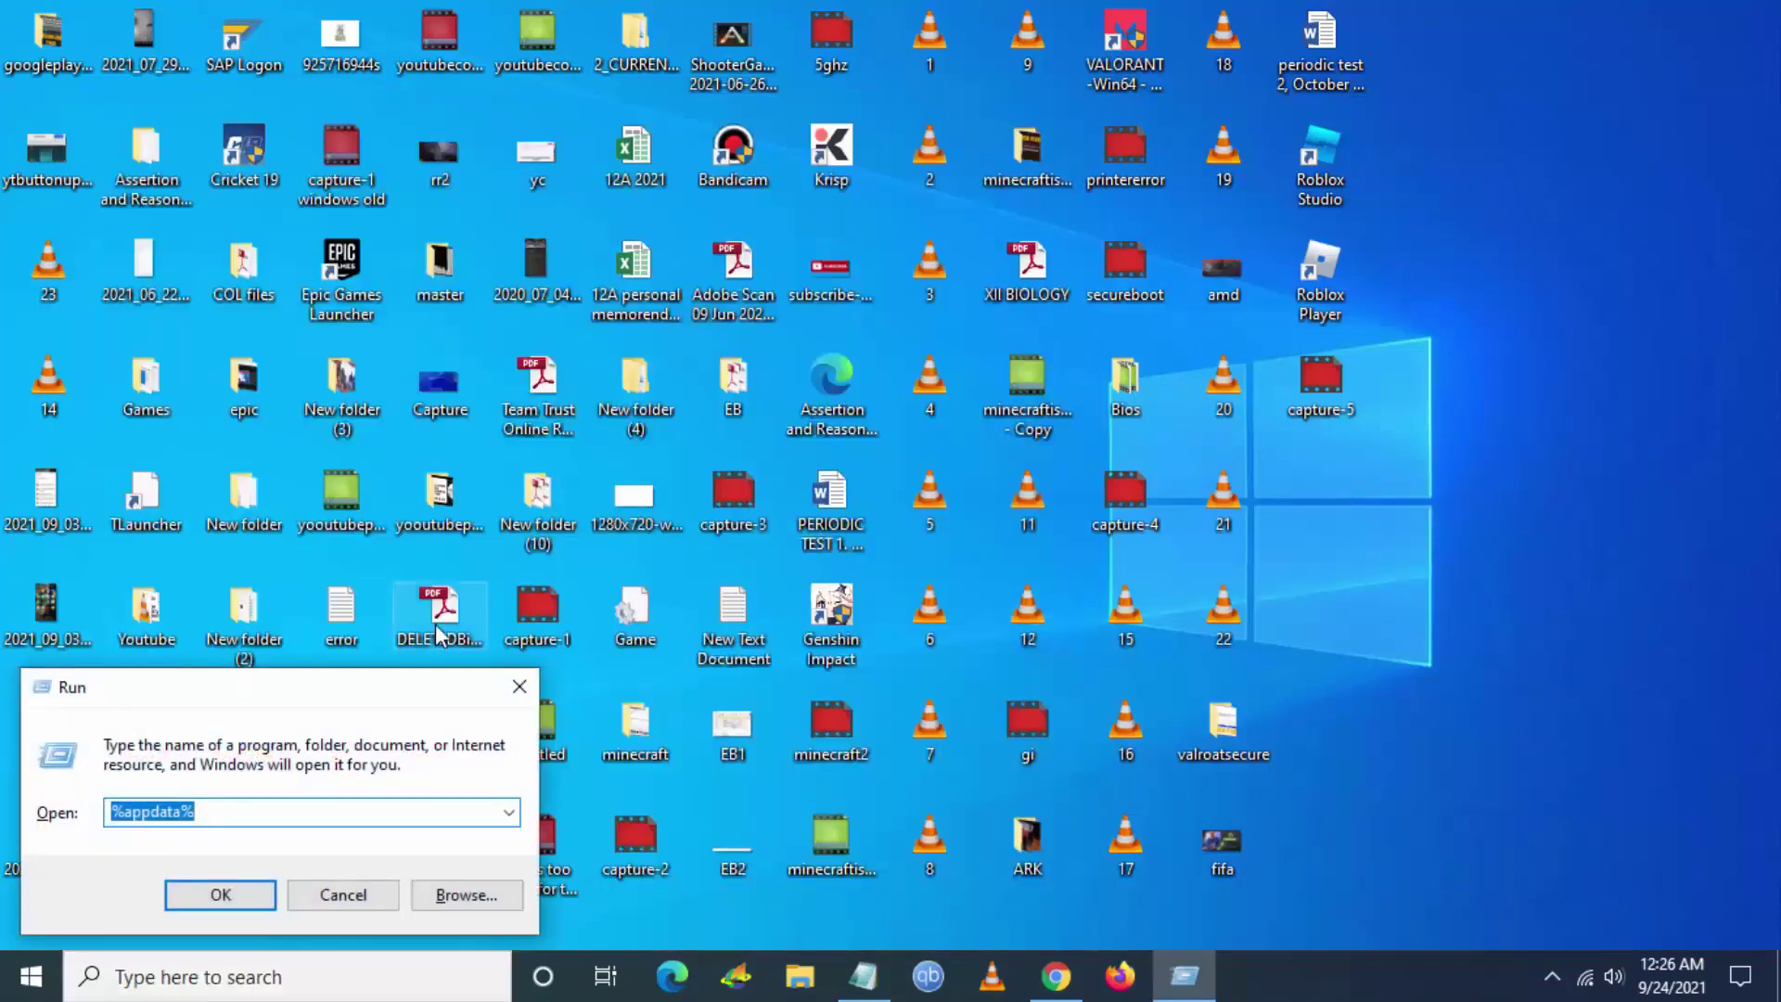
{"action": "type", "text": "%temp%"}
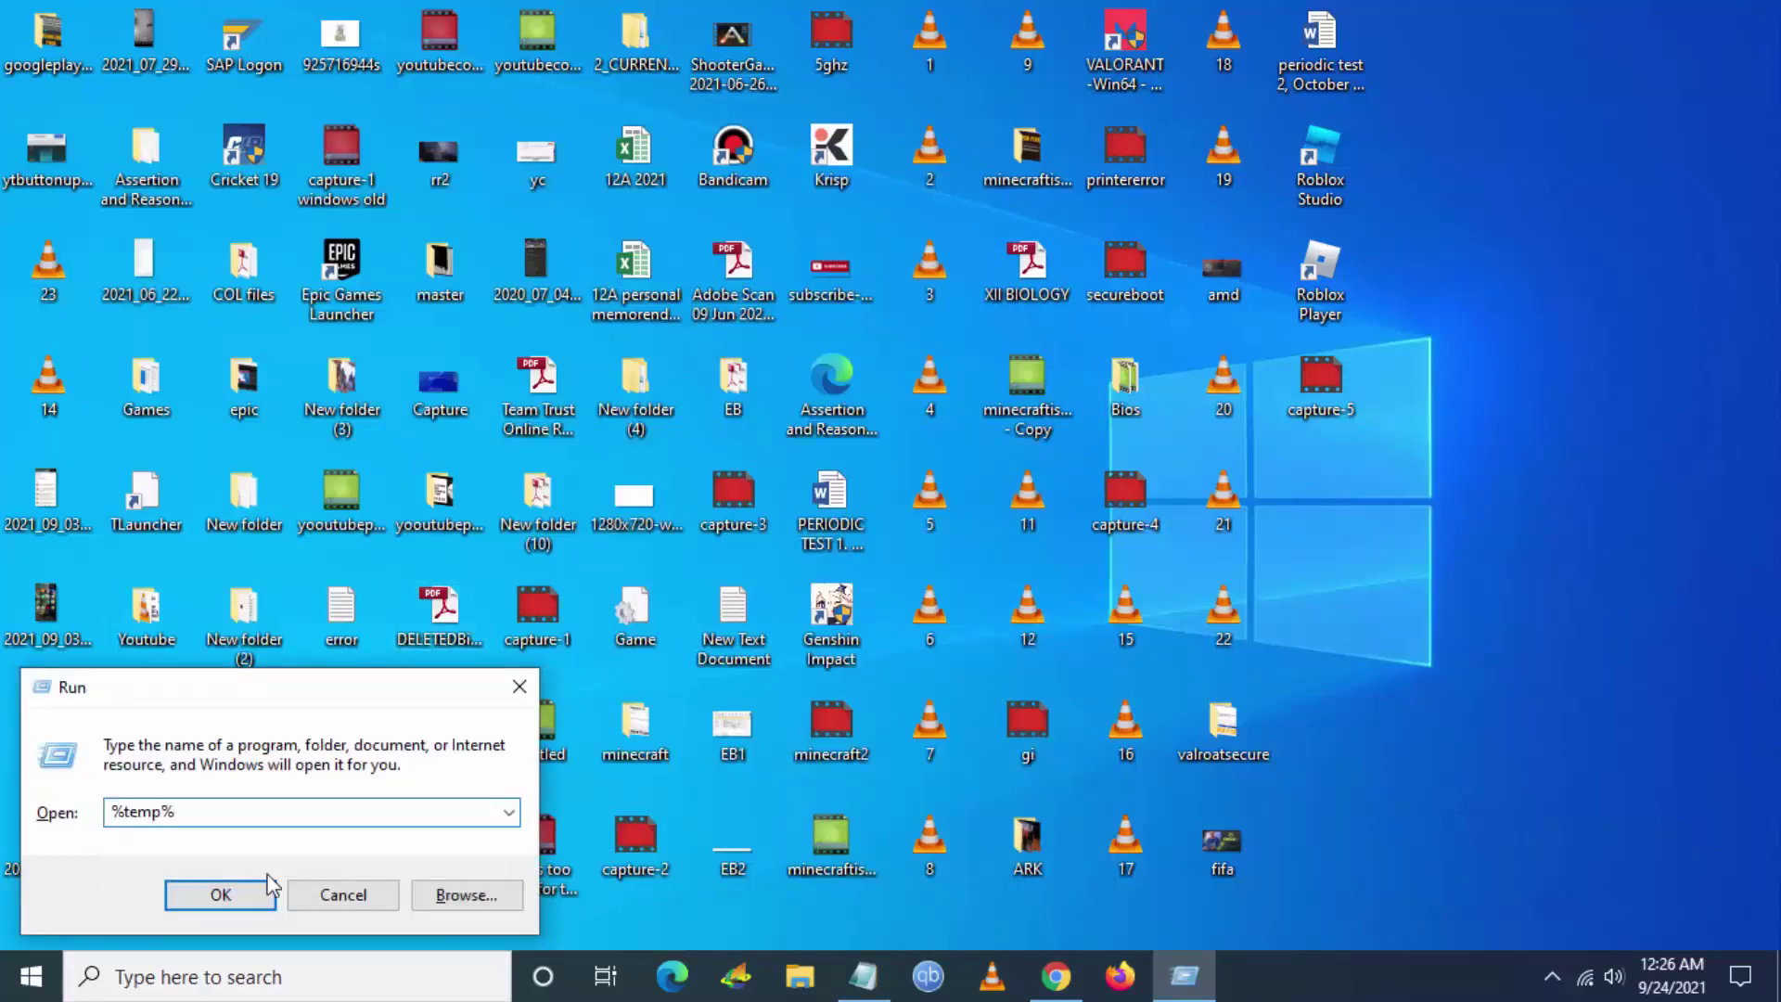
{"action": "left_click", "coordinate": [220, 894]}
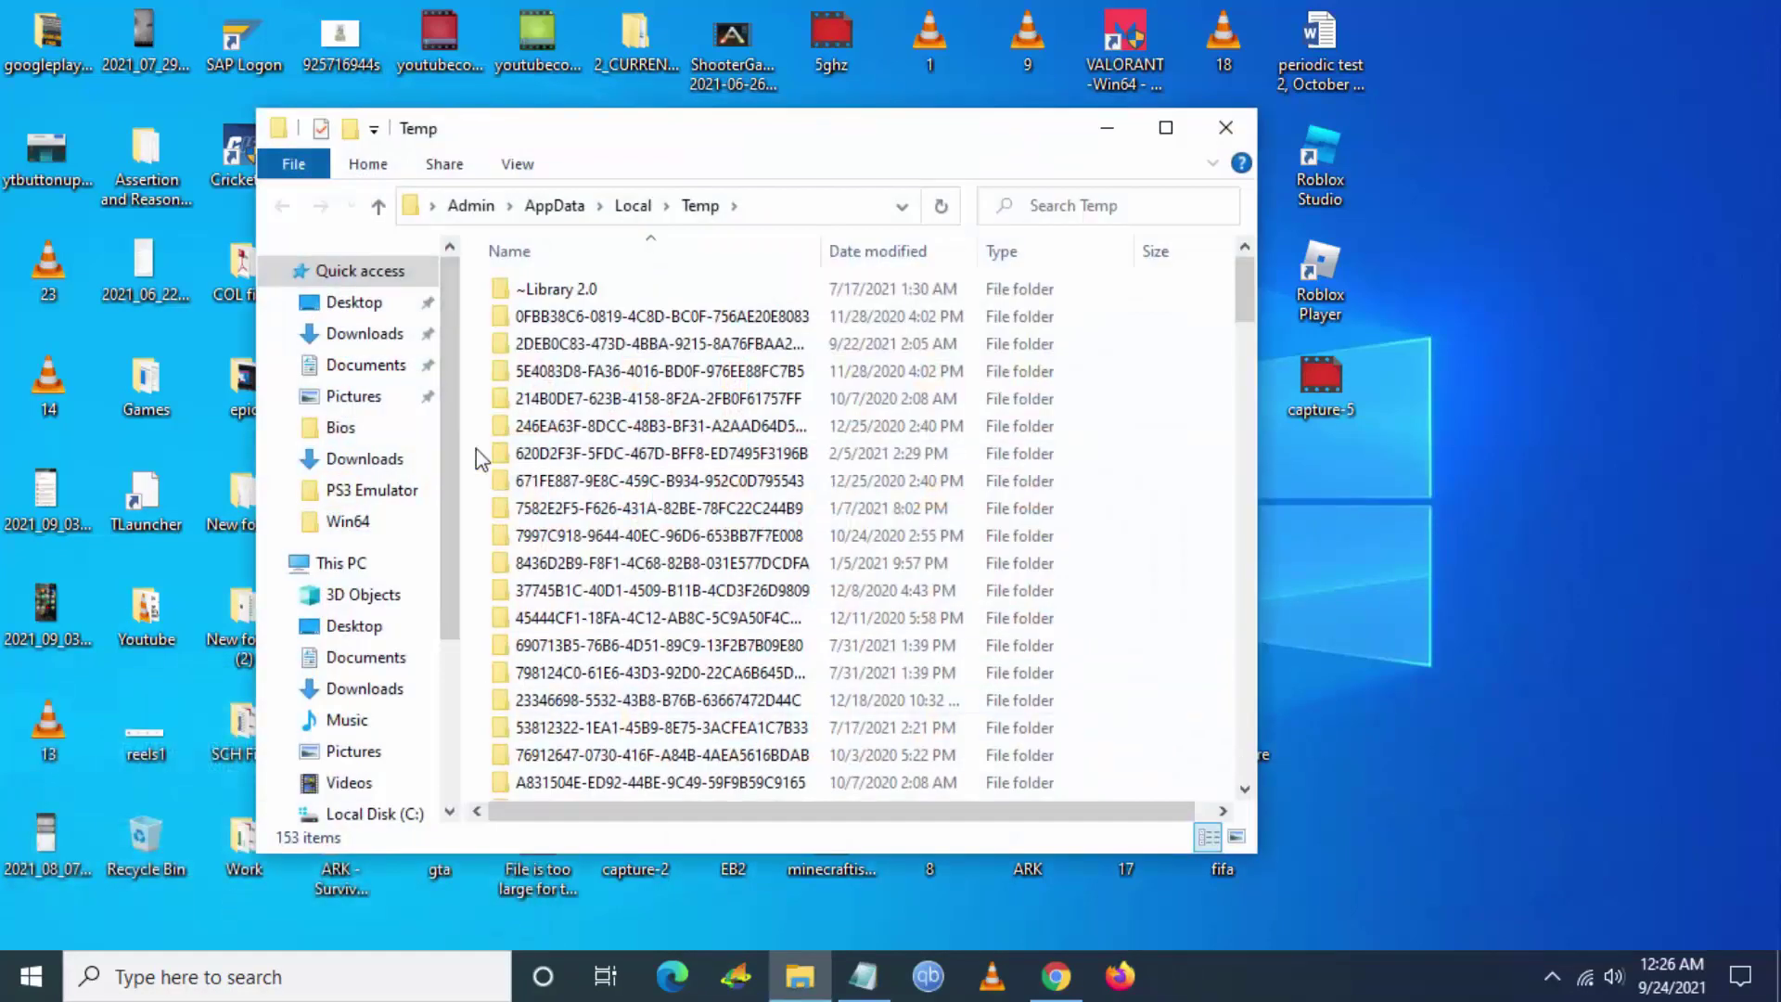
Delete all Temp folder files, skipping every item currently in use.
{"action": "key", "text": "ctrl+a"}
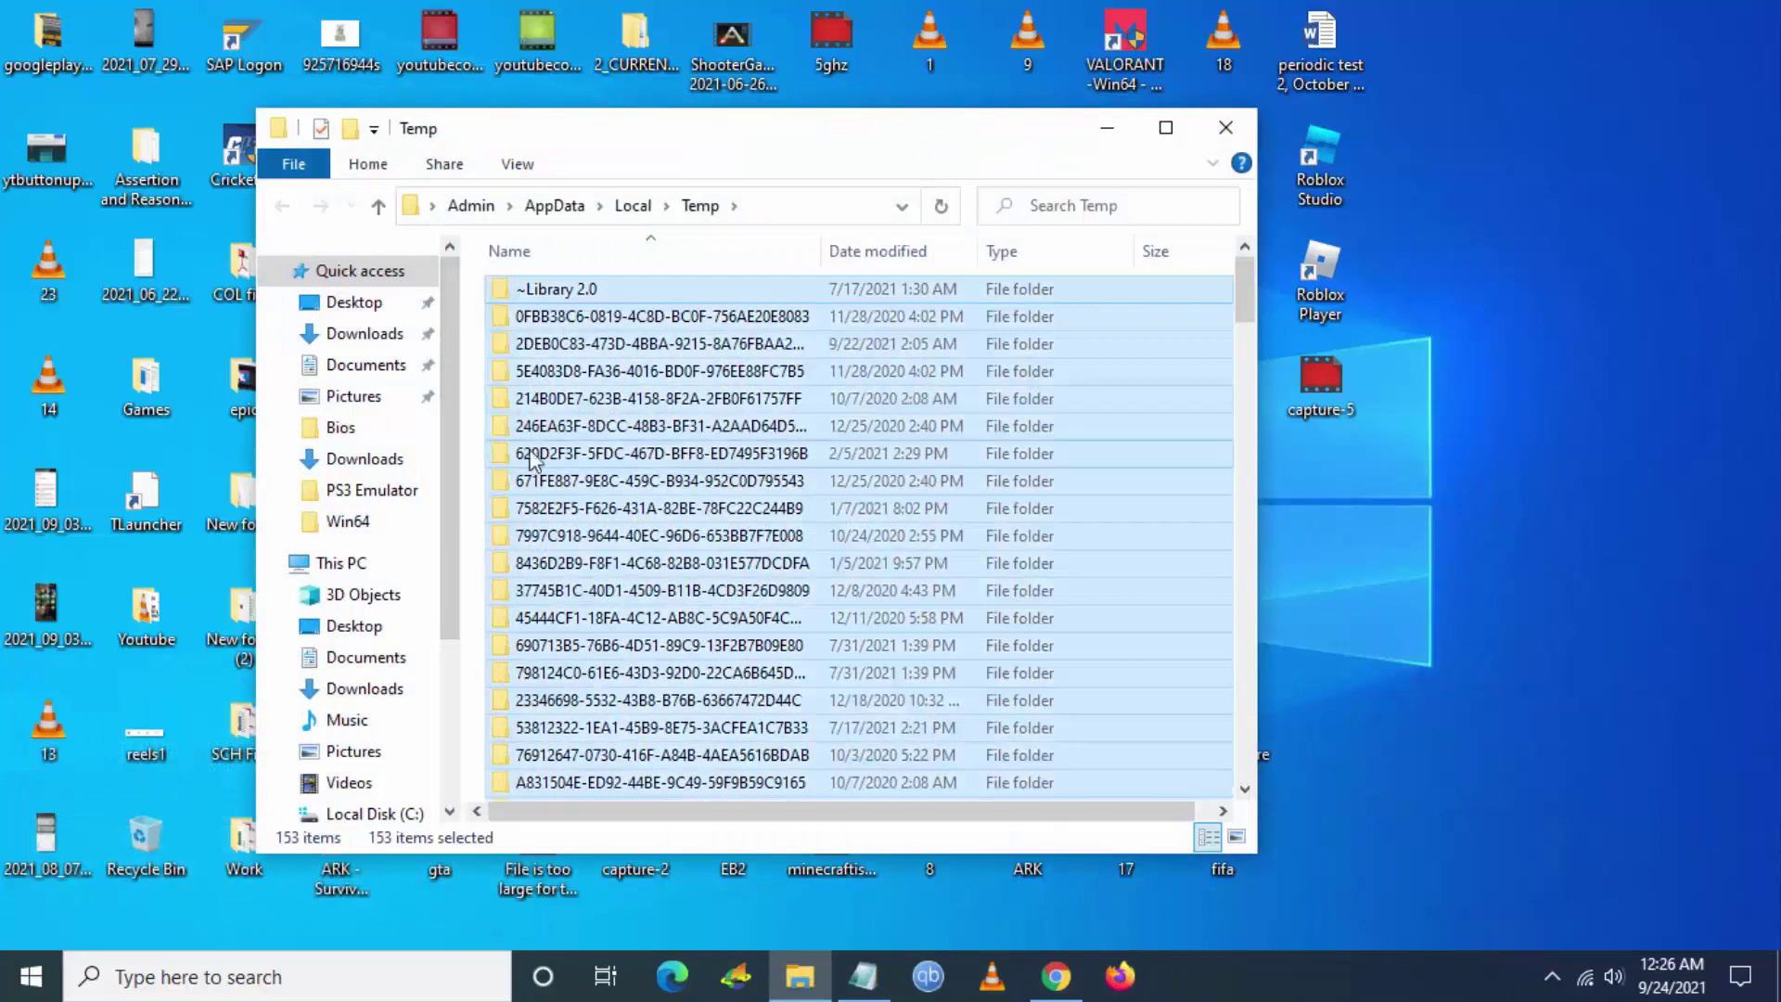
{"action": "key", "text": "Delete"}
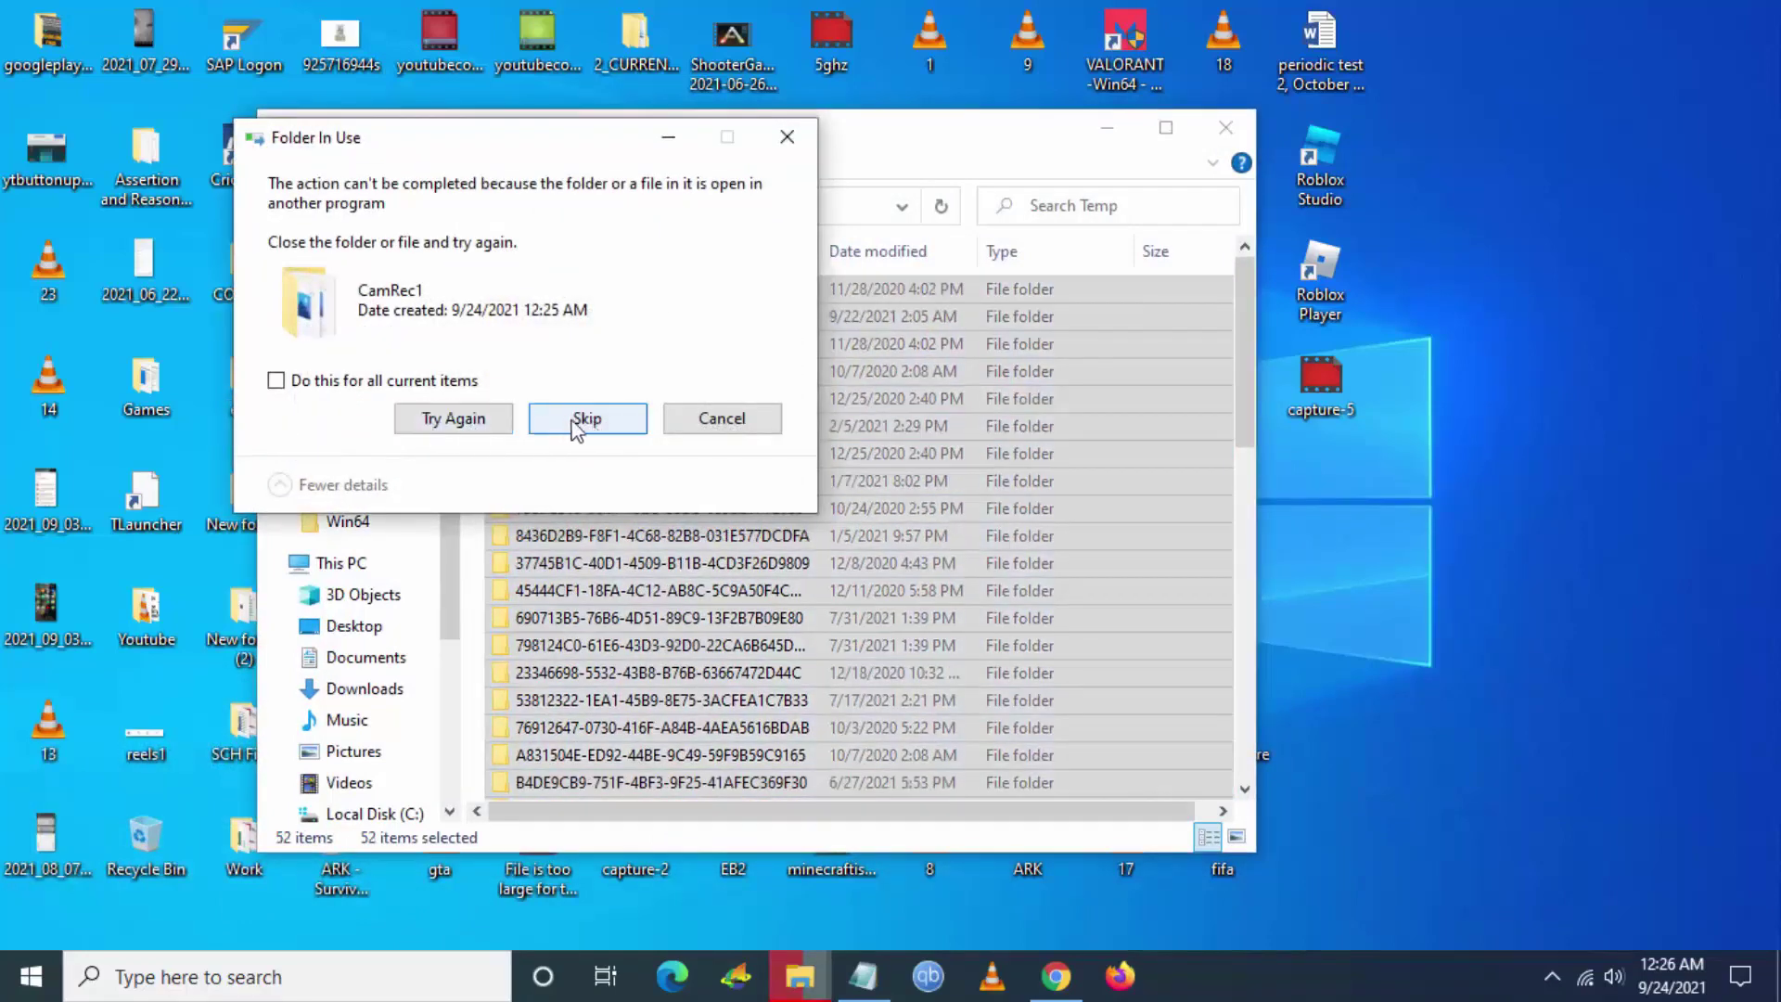
{"action": "left_click", "coordinate": [405, 380]}
{"action": "left_click", "coordinate": [580, 418]}
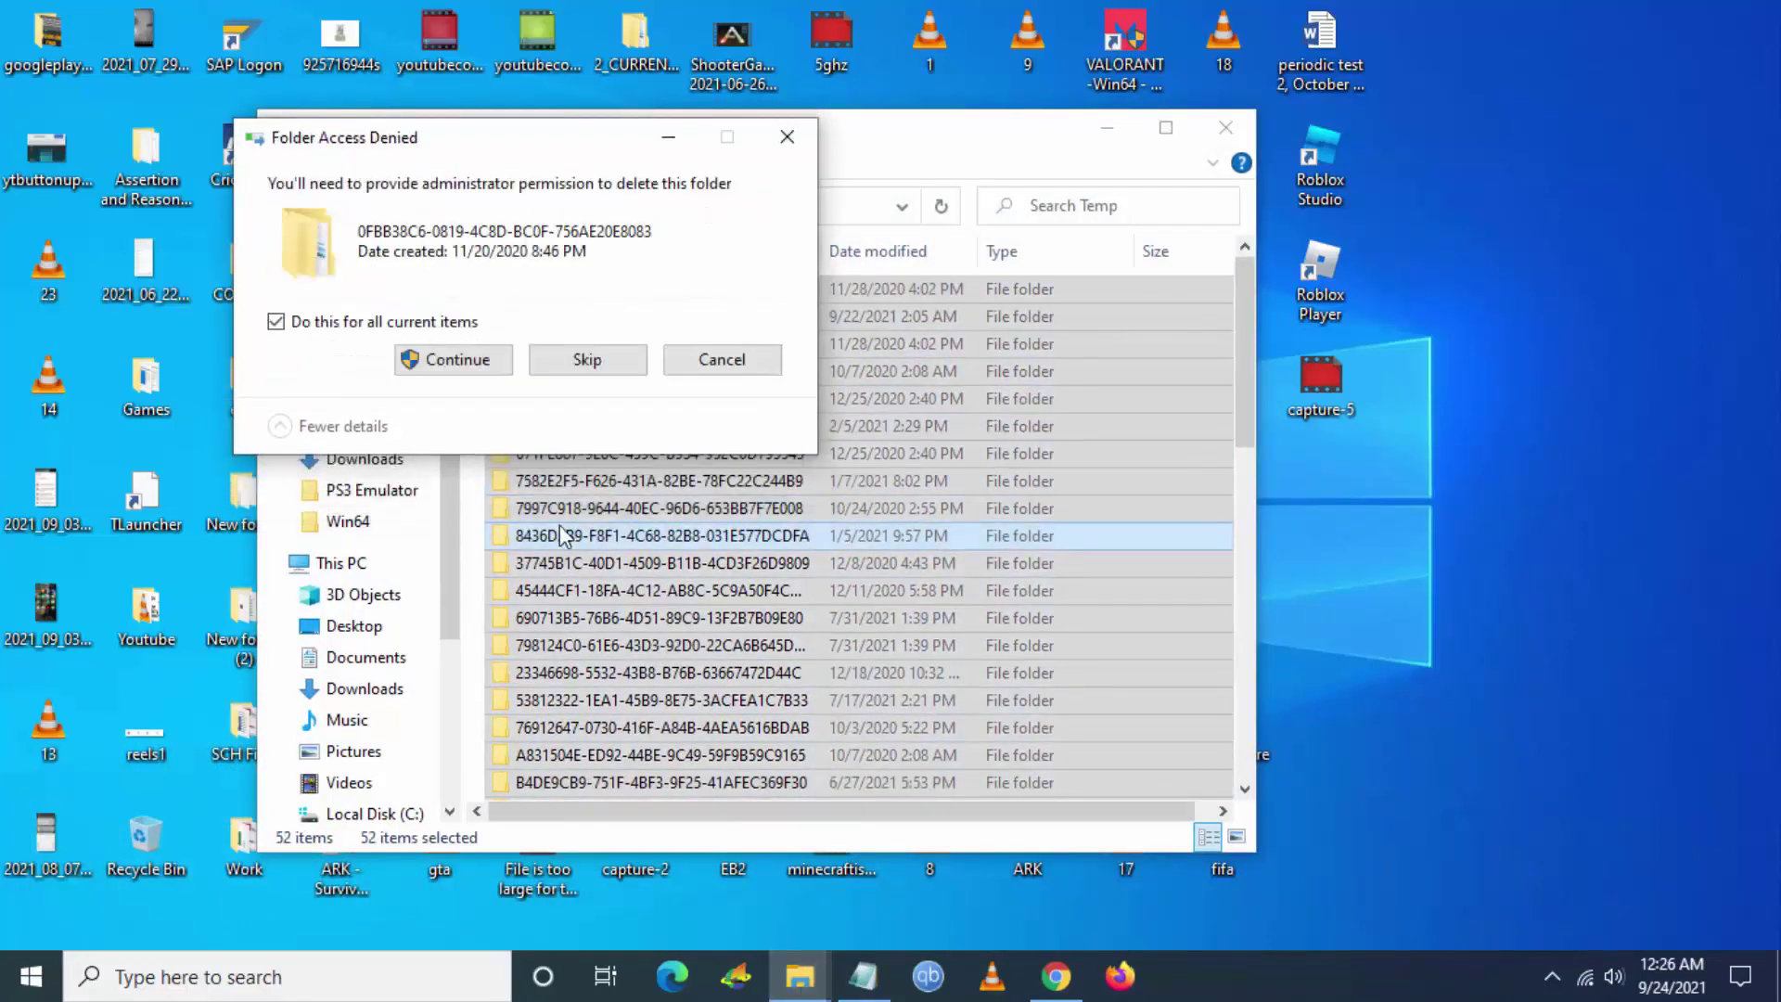
{"action": "left_click", "coordinate": [463, 360]}
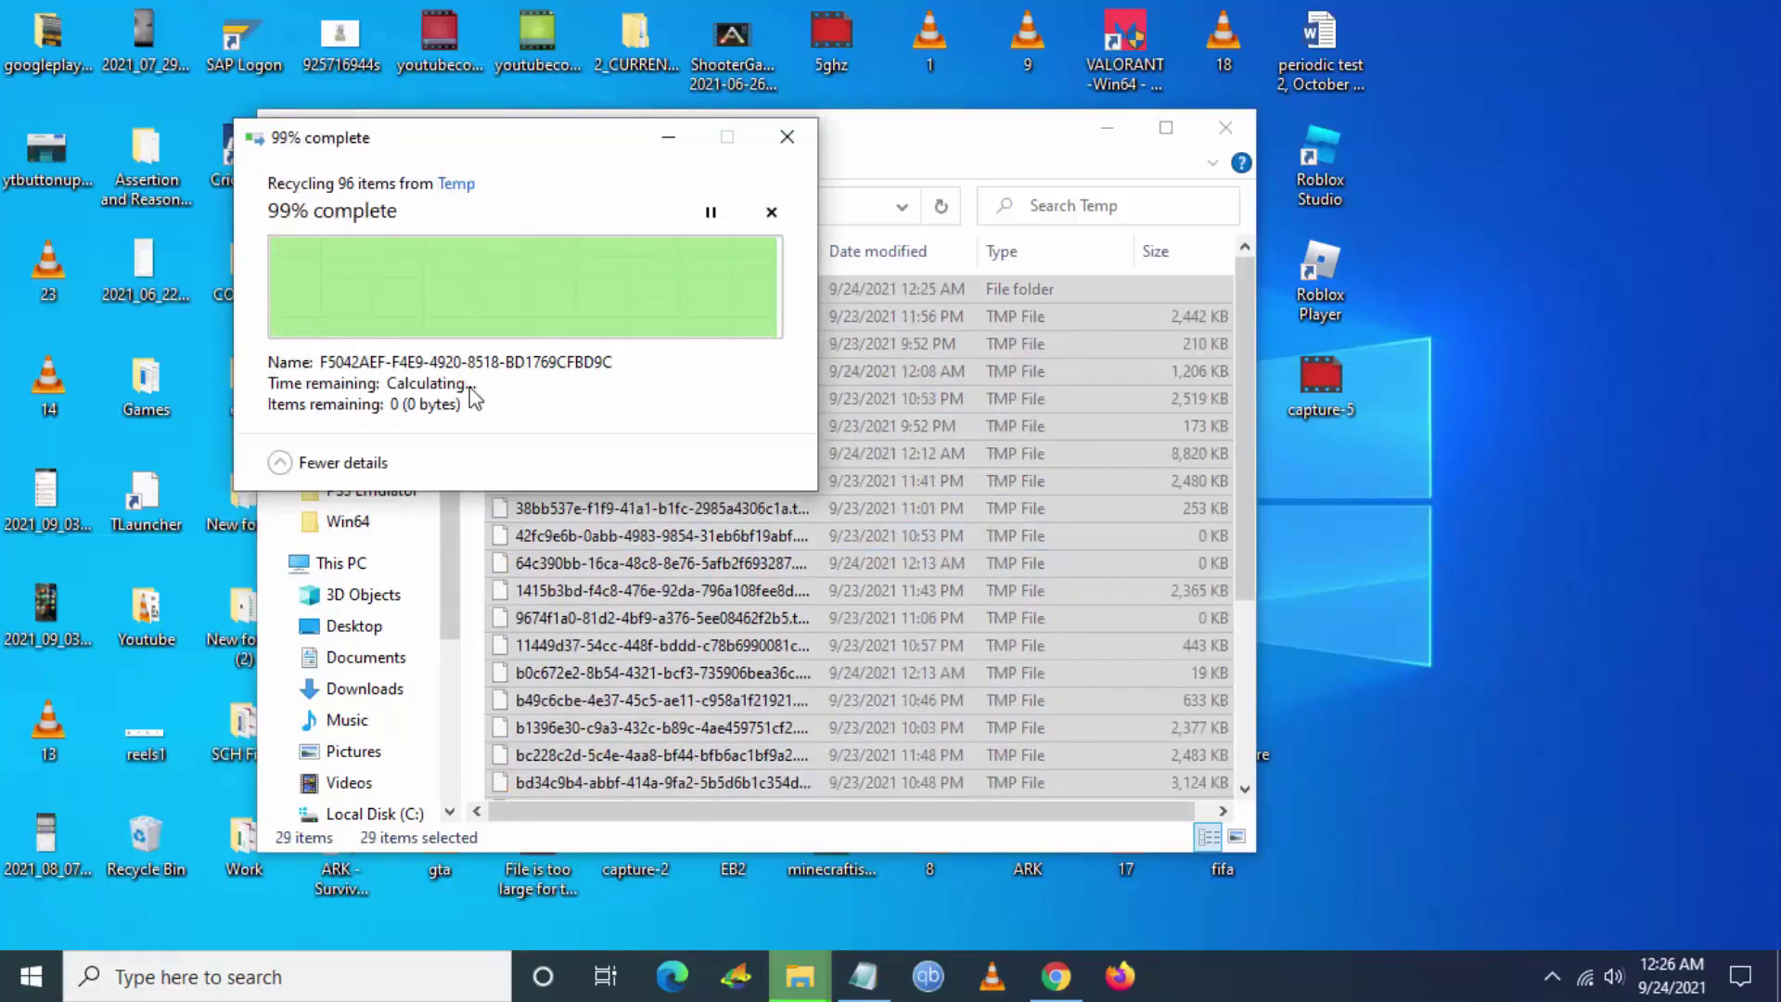
Close the Temp window and show the Start menu's Sleep, Shut down and Restart options.
{"action": "left_click", "coordinate": [1225, 135]}
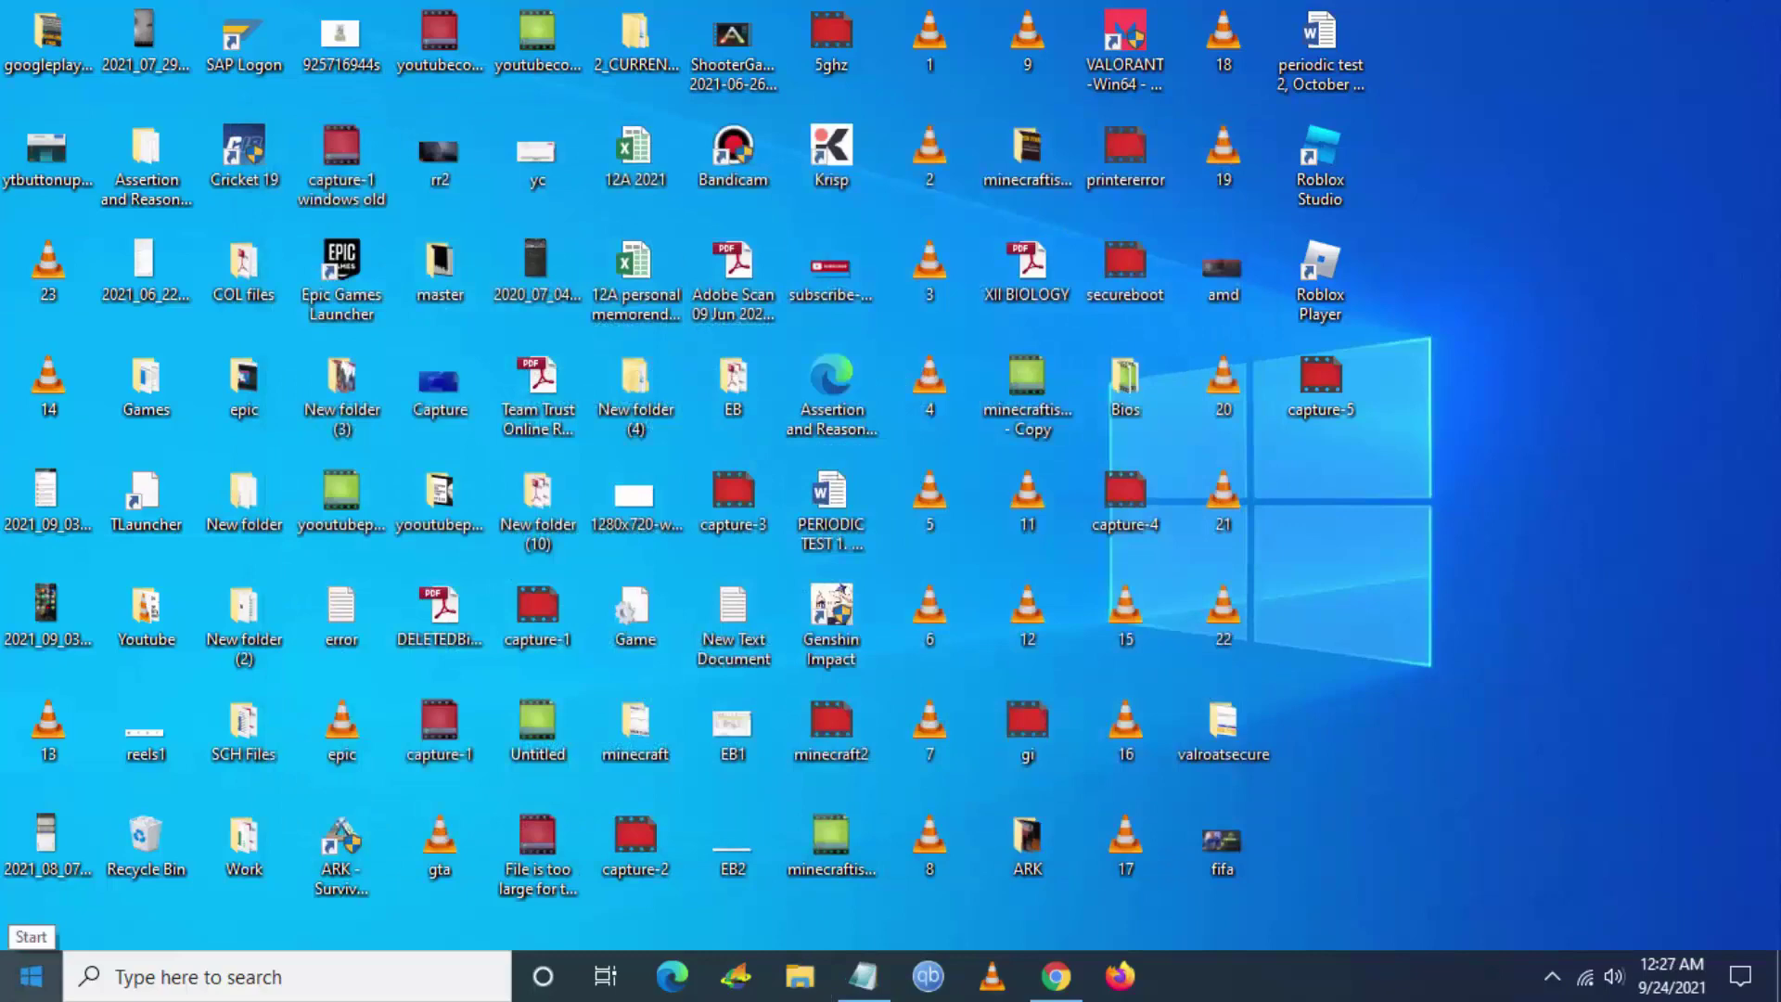
{"action": "left_click", "coordinate": [30, 976]}
{"action": "mouse_move", "coordinate": [21, 933]}
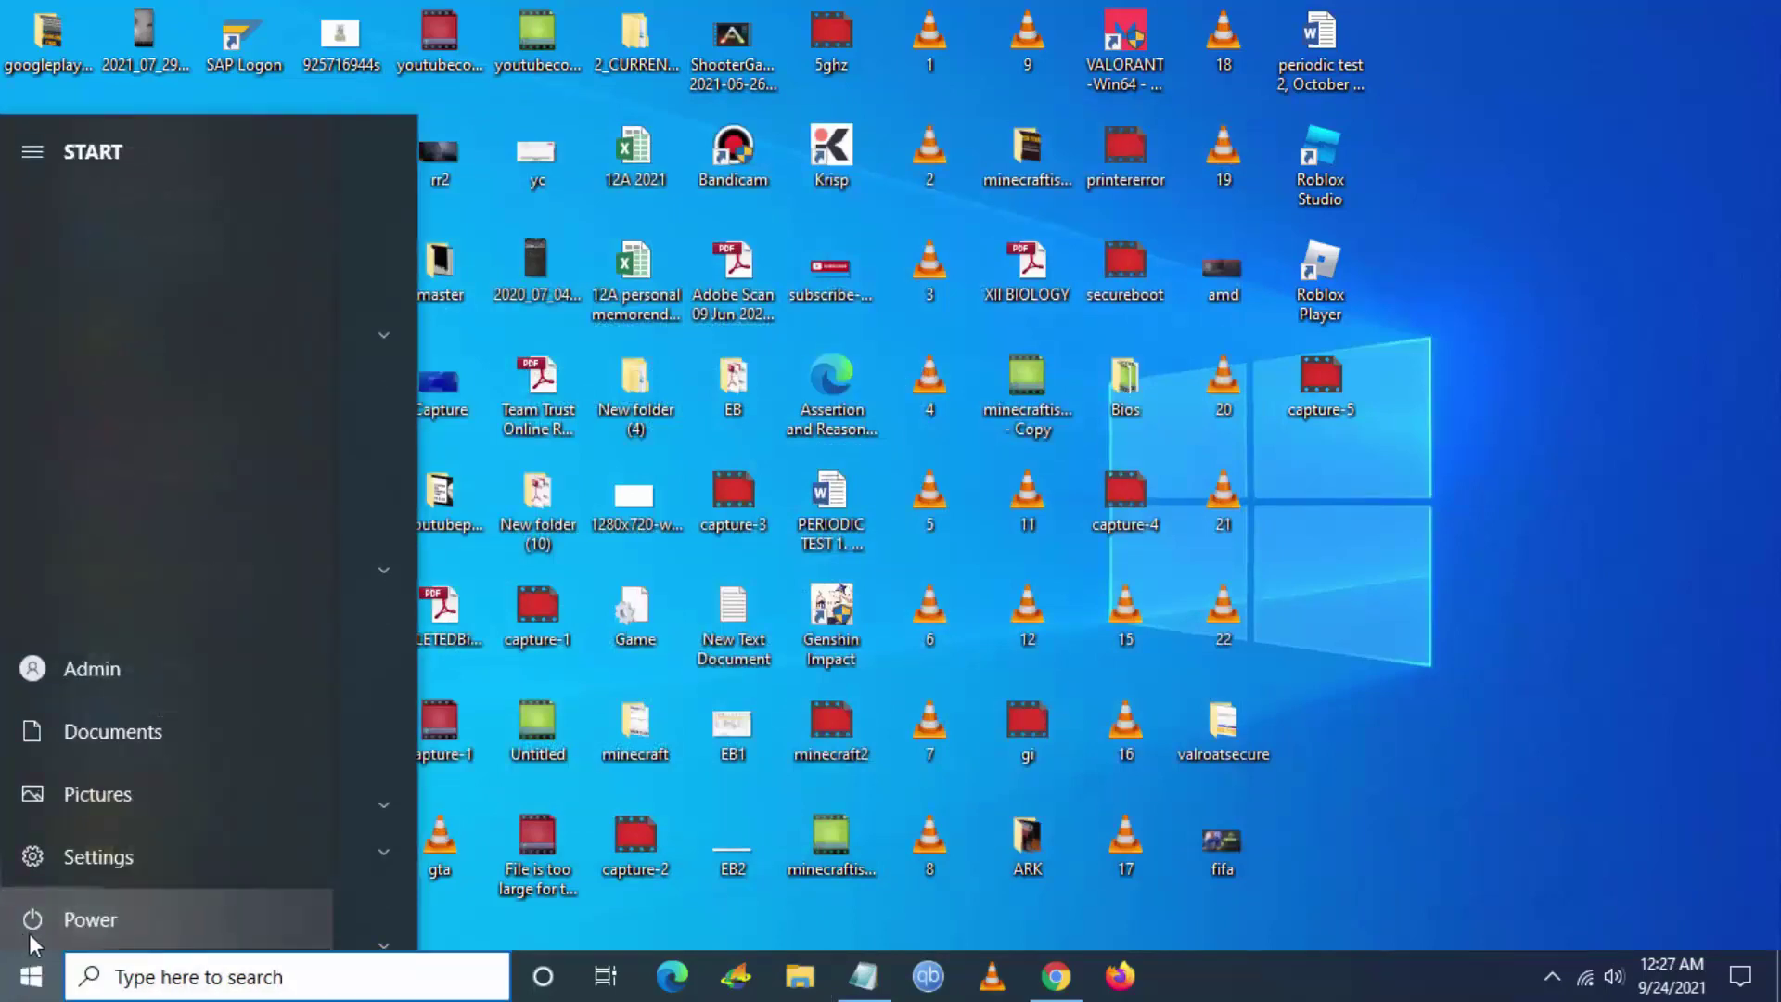
{"action": "left_click", "coordinate": [110, 922]}
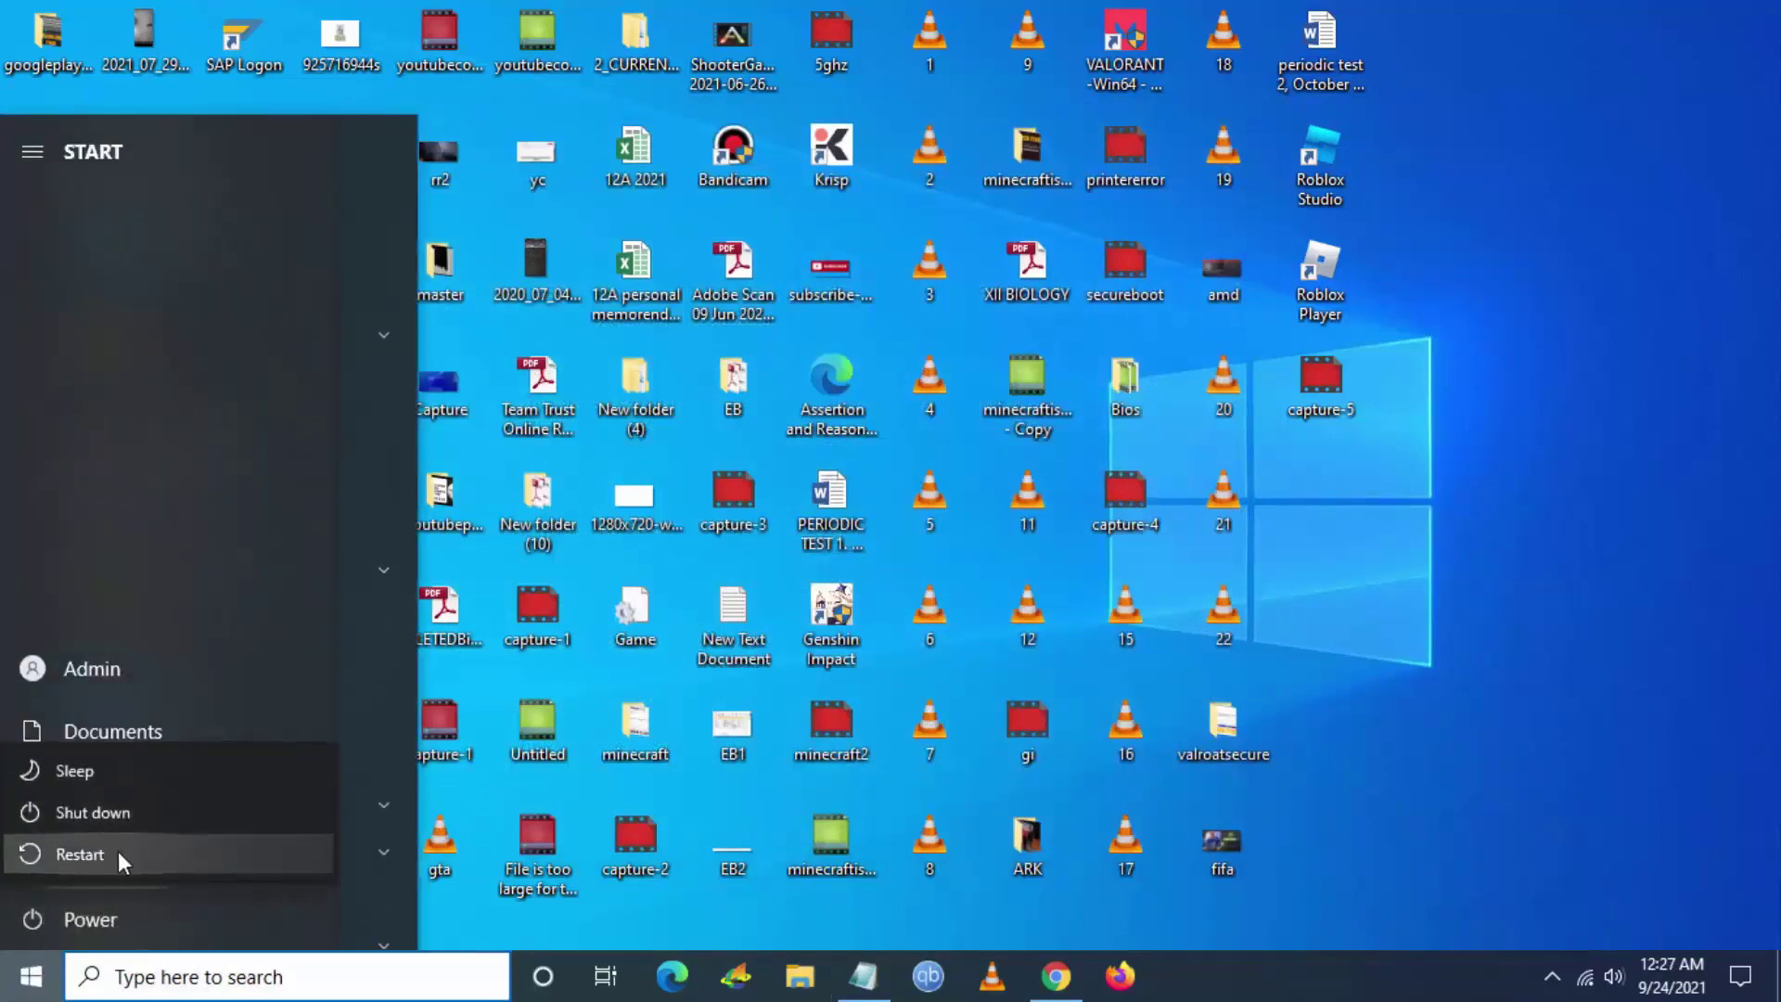